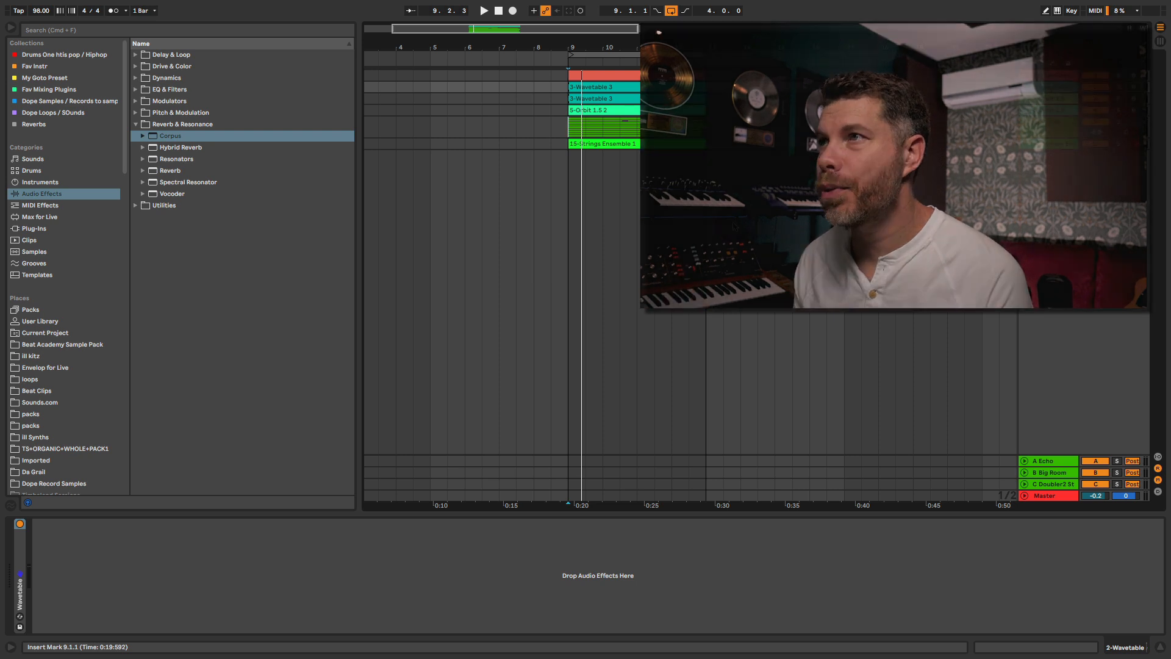
# - Play back the full arrangement loop, and expand and solo the Drum Rack track
pyautogui.press('space')
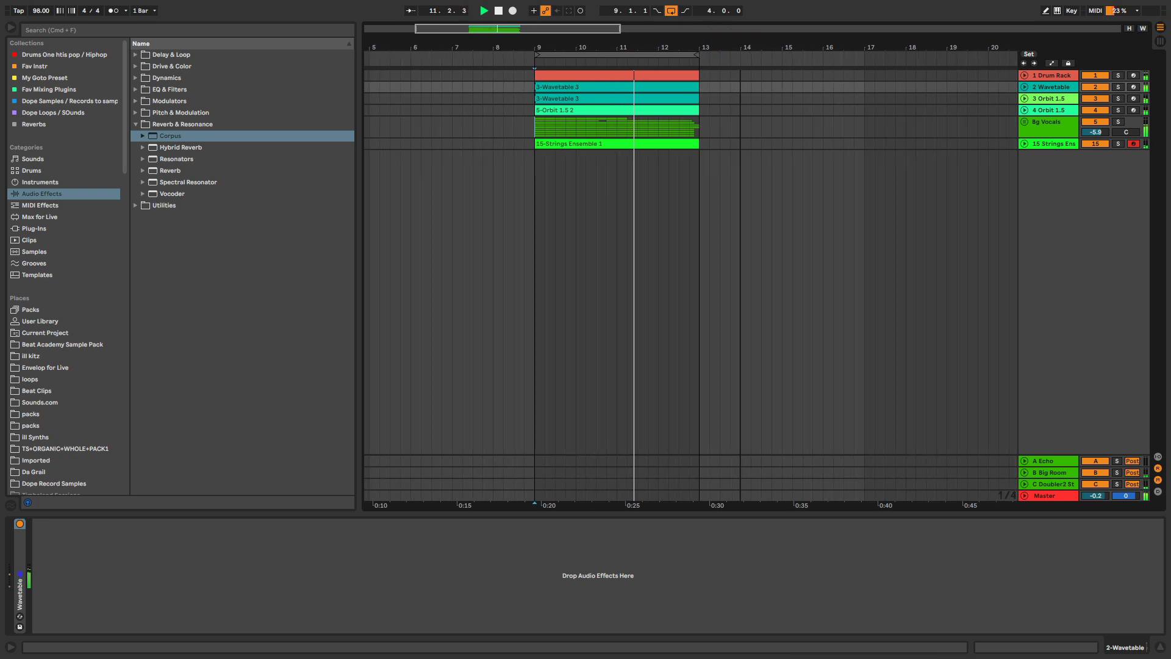
pyautogui.scroll(3, 740, 46)
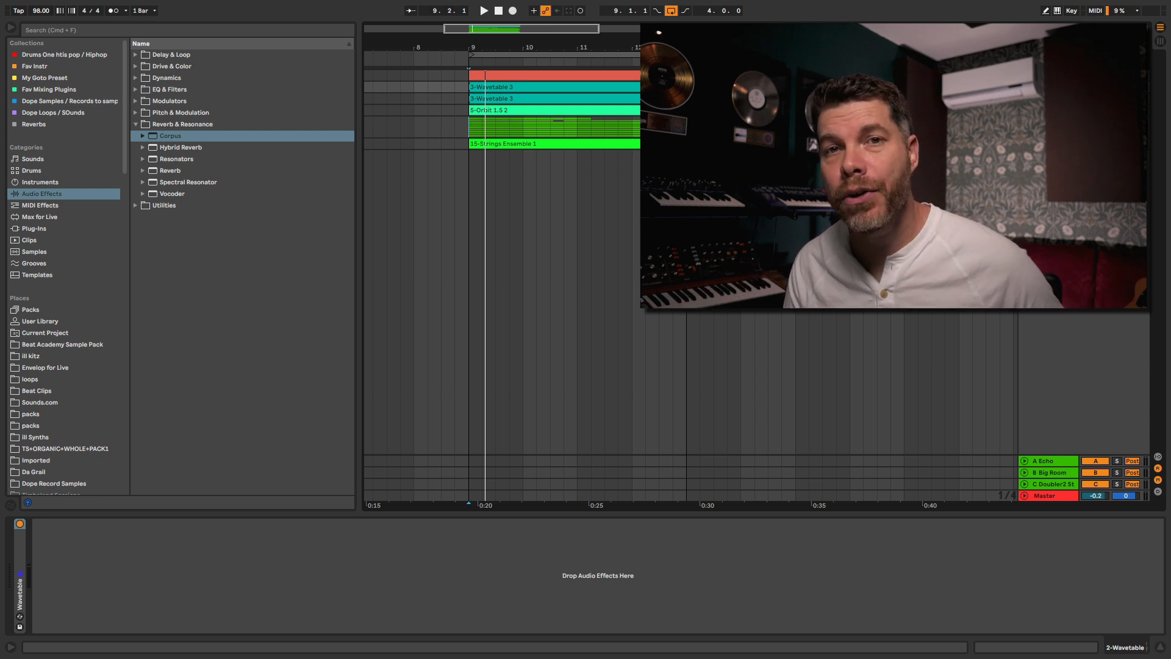
pyautogui.click(1025, 98)
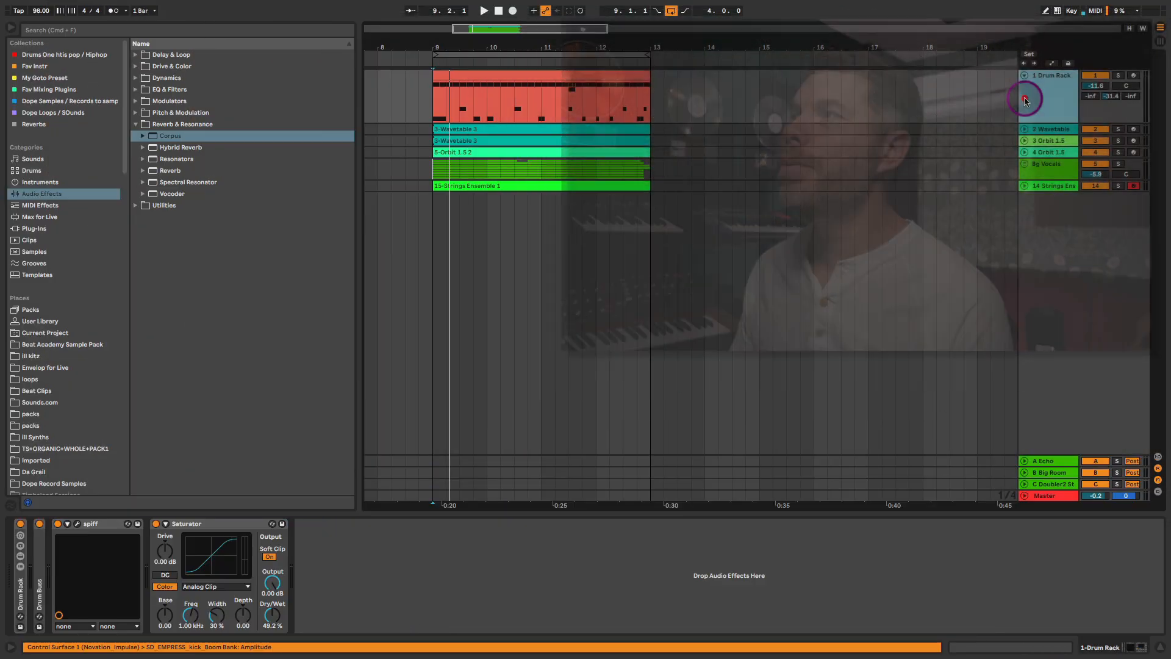
pyautogui.click(1119, 75)
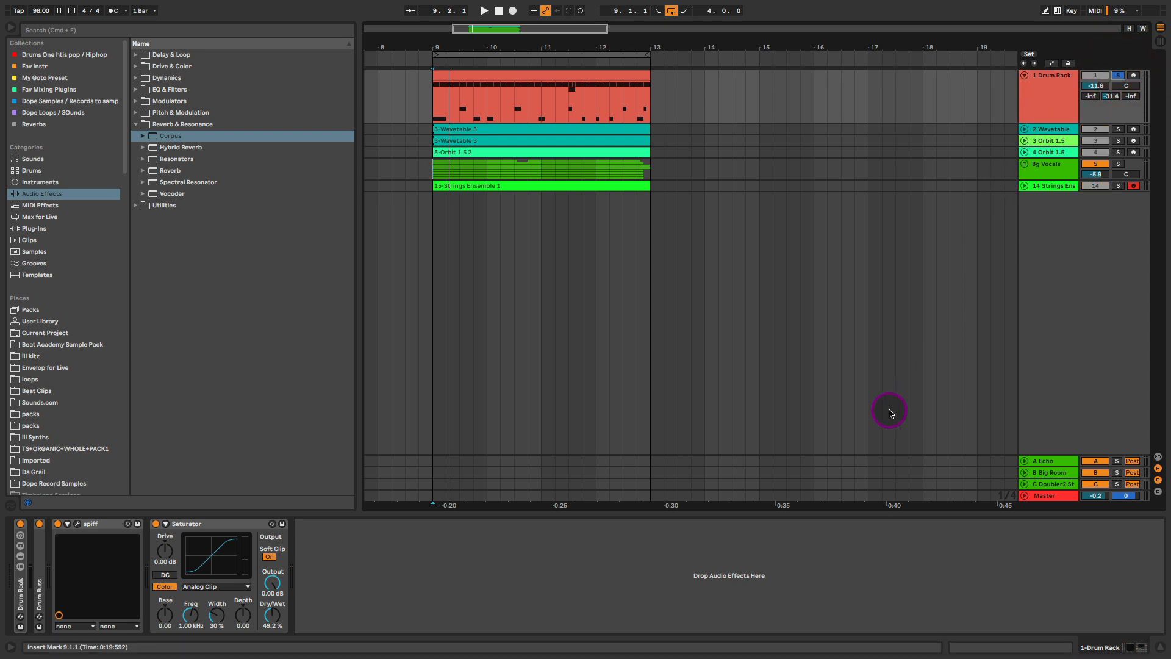
# - Expand the Drum Rack device, audition the kick pad and the soloed drum loop, and review the drum clip's MIDI notes
pyautogui.doubleClick(19, 600)
pyautogui.click(56, 624)
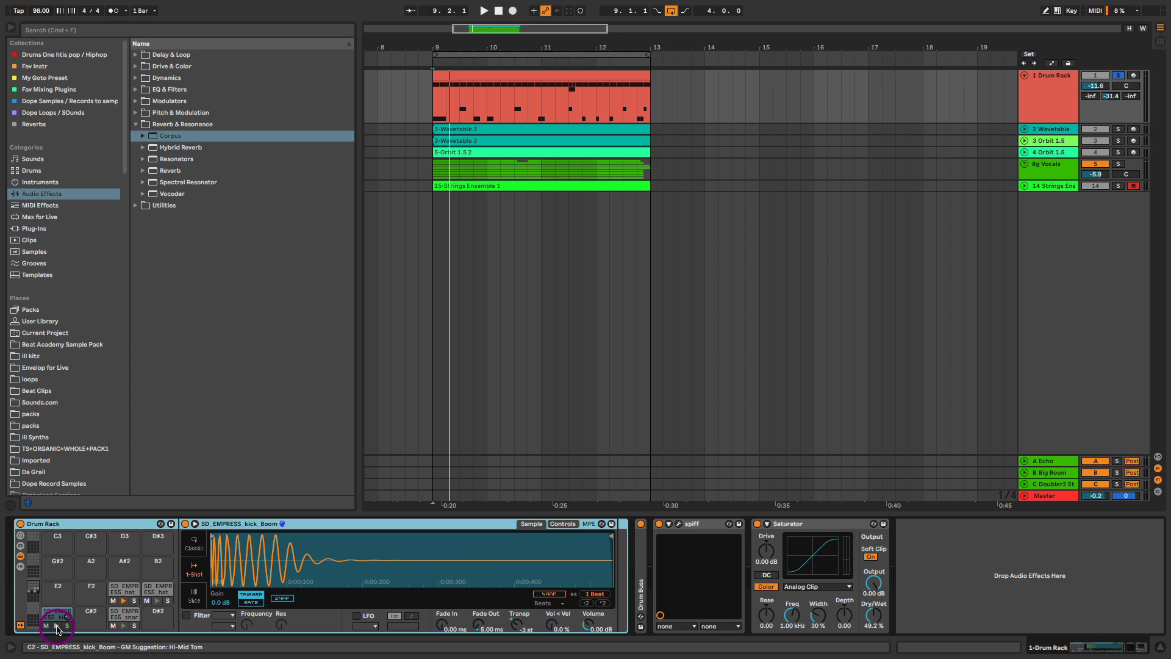
pyautogui.press('space')
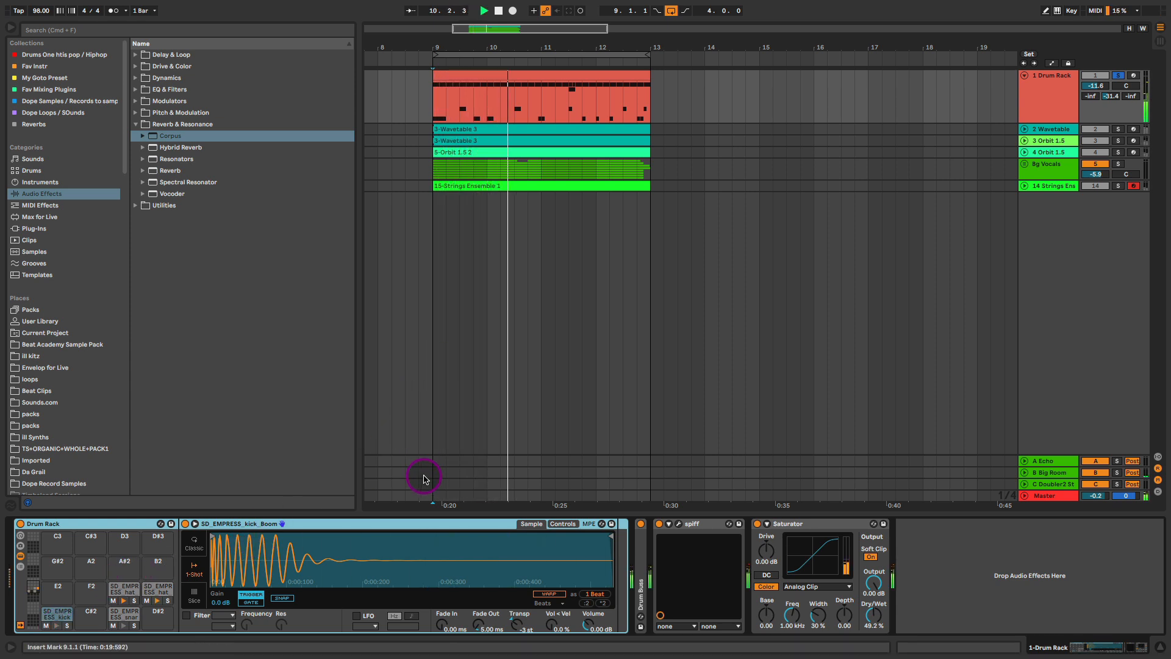
pyautogui.doubleClick(542, 75)
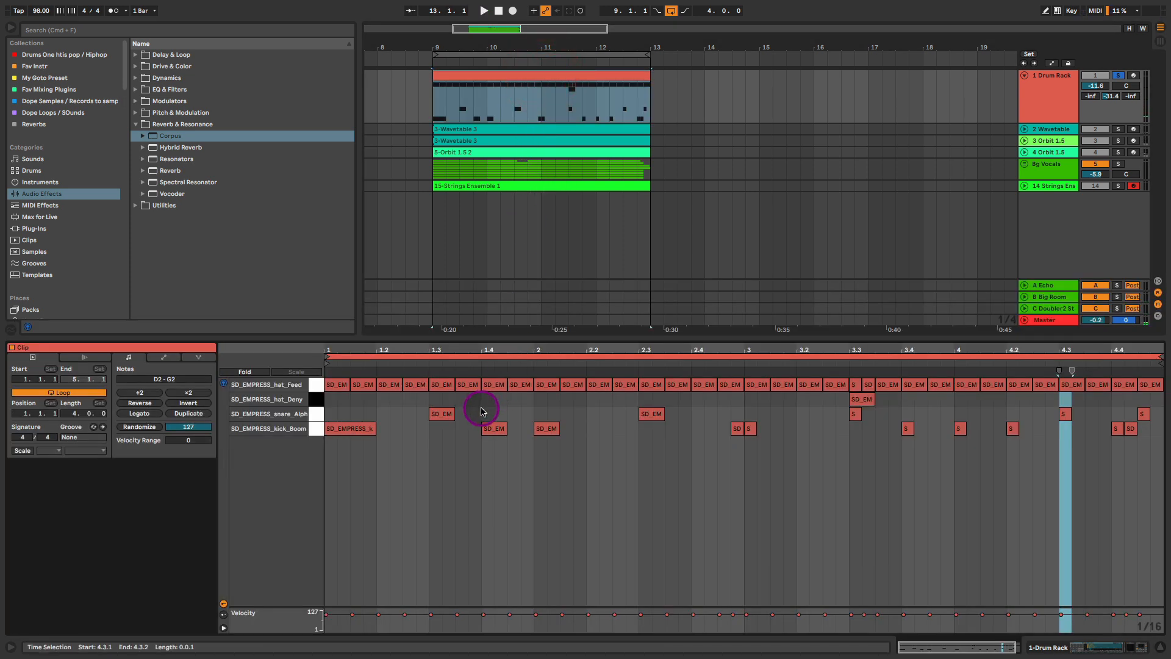
pyautogui.hotkey('shift', 'Tab')
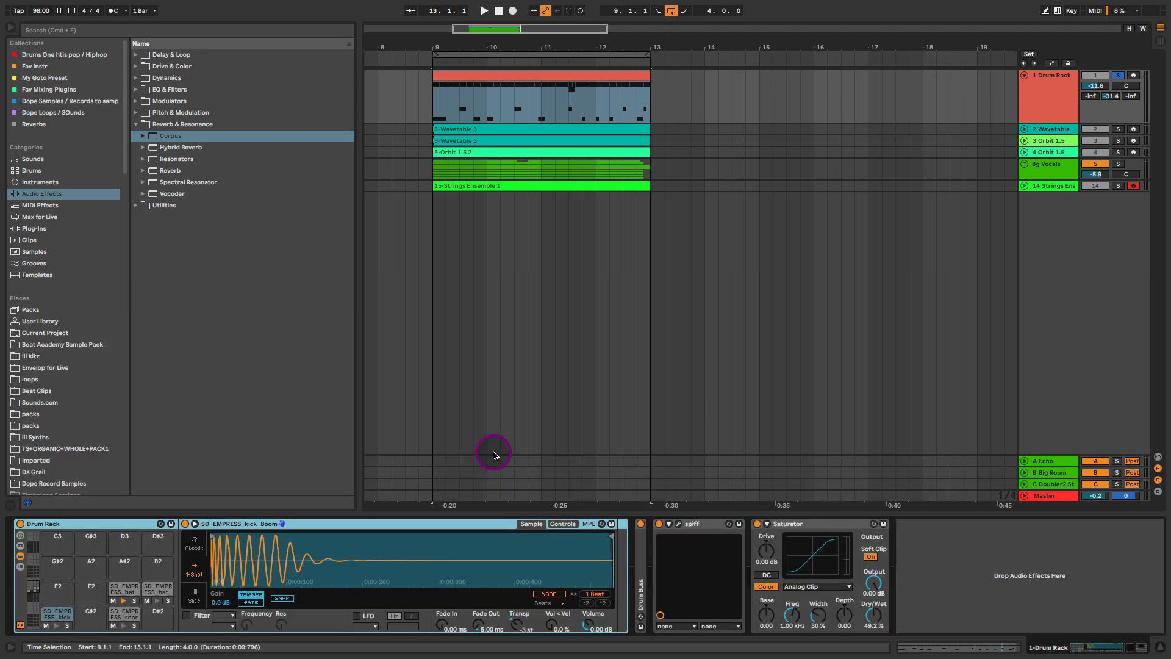
# - Expand the Drum Buss device and examine its Dry/Wet, Drive and Crunch settings
pyautogui.click(643, 558)
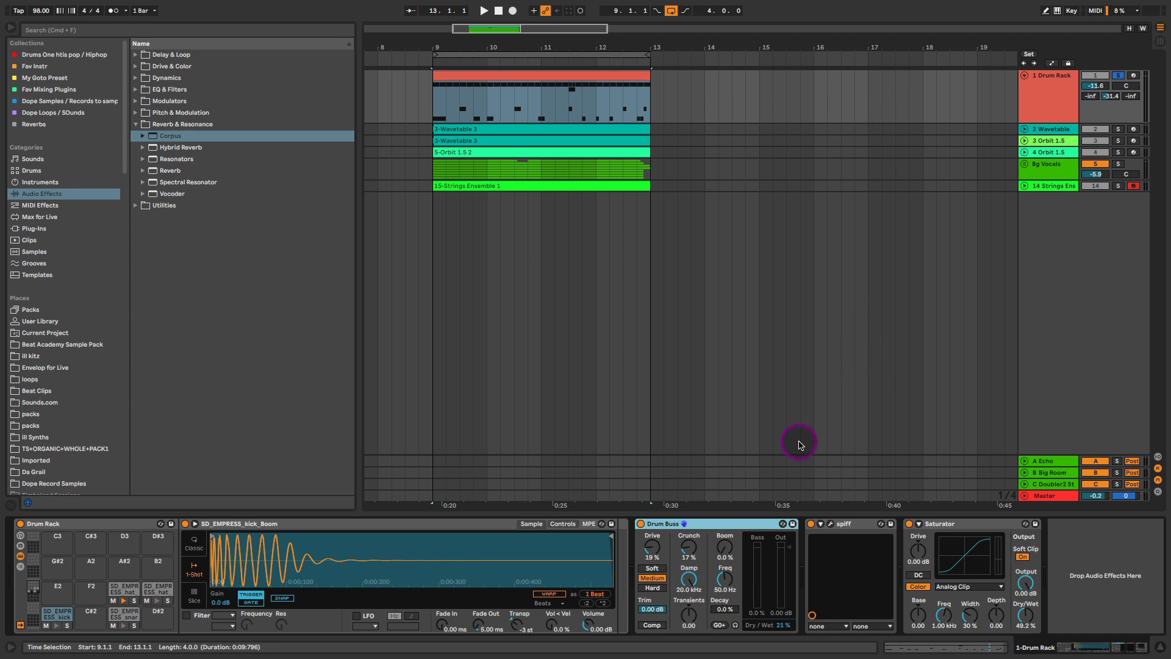
pyautogui.click(782, 625)
pyautogui.click(654, 549)
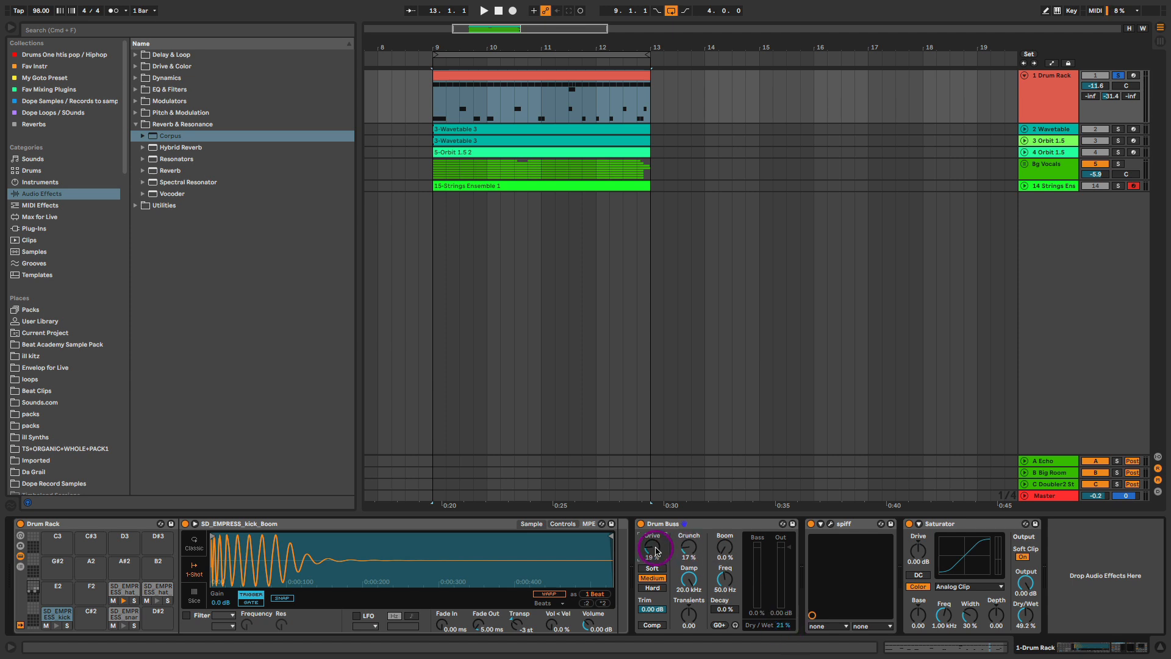
pyautogui.click(689, 549)
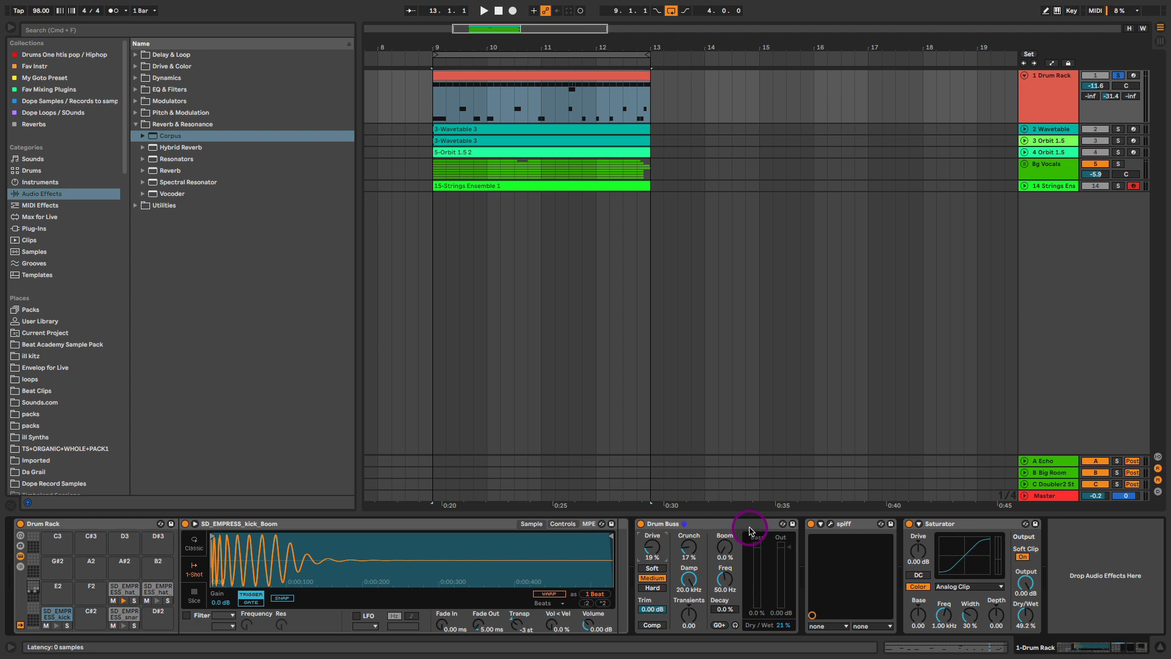
# - Open the spiff plug-in's editor and set band 1 to 108 Hz with 3.0 dB sensitivity while auditioning the drums
pyautogui.click(830, 524)
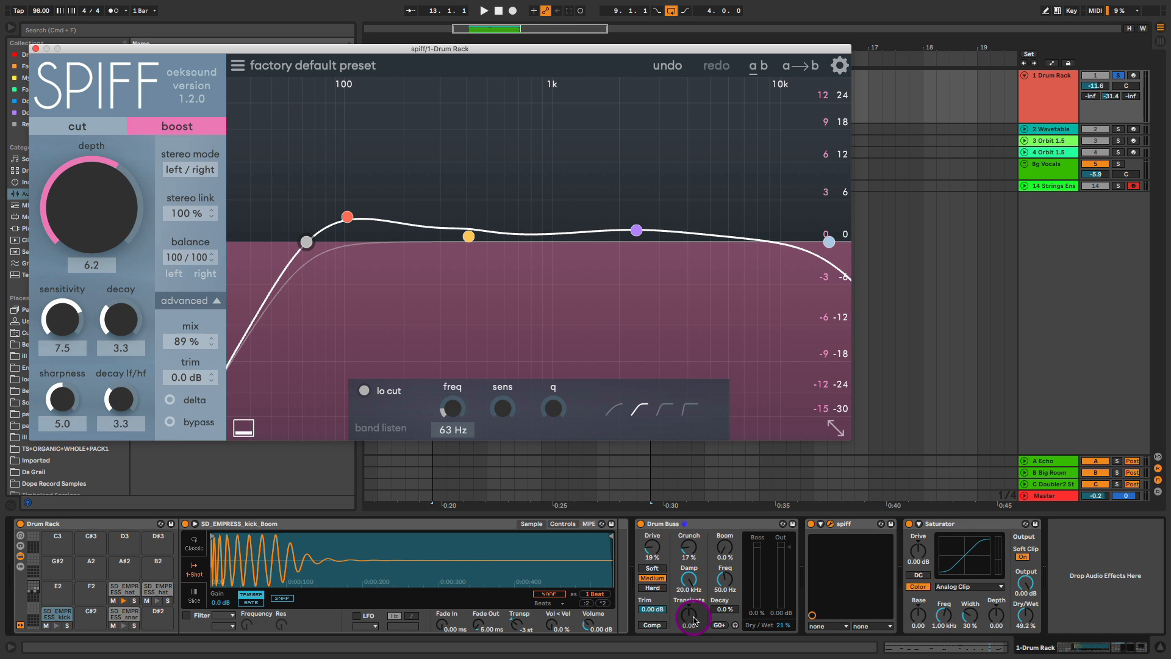
pyautogui.moveTo(349, 222); pyautogui.dragTo(354, 222)
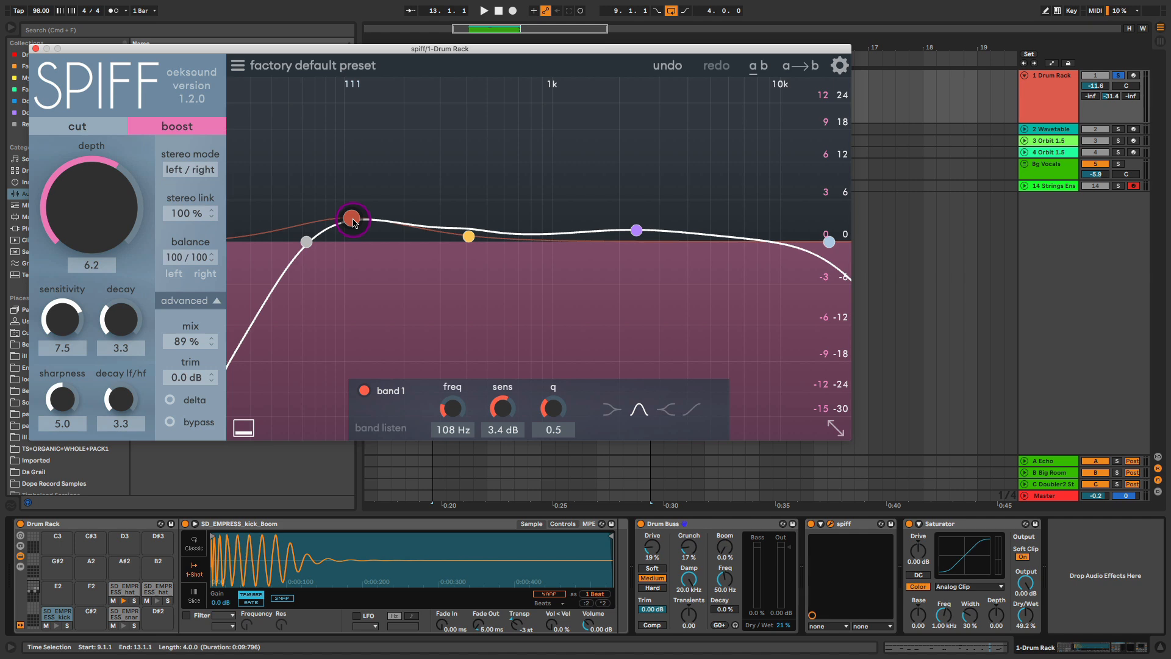
pyautogui.press('space')
pyautogui.moveTo(355, 227)
pyautogui.mouseDown()
pyautogui.moveTo(354, 157)
pyautogui.moveTo(354, 242)
pyautogui.moveTo(355, 226)
pyautogui.mouseUp()
pyautogui.press('space')
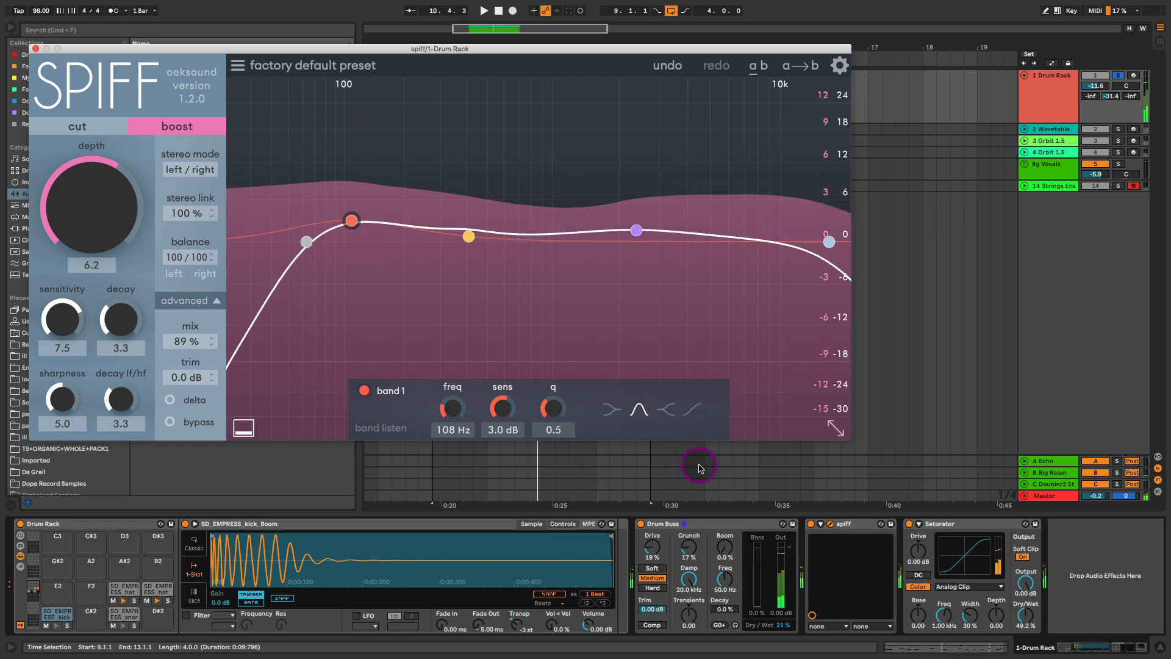
# - Compare the drum loop with spiff bypassed and enabled during playback
pyautogui.click(811, 524)
pyautogui.press('space')
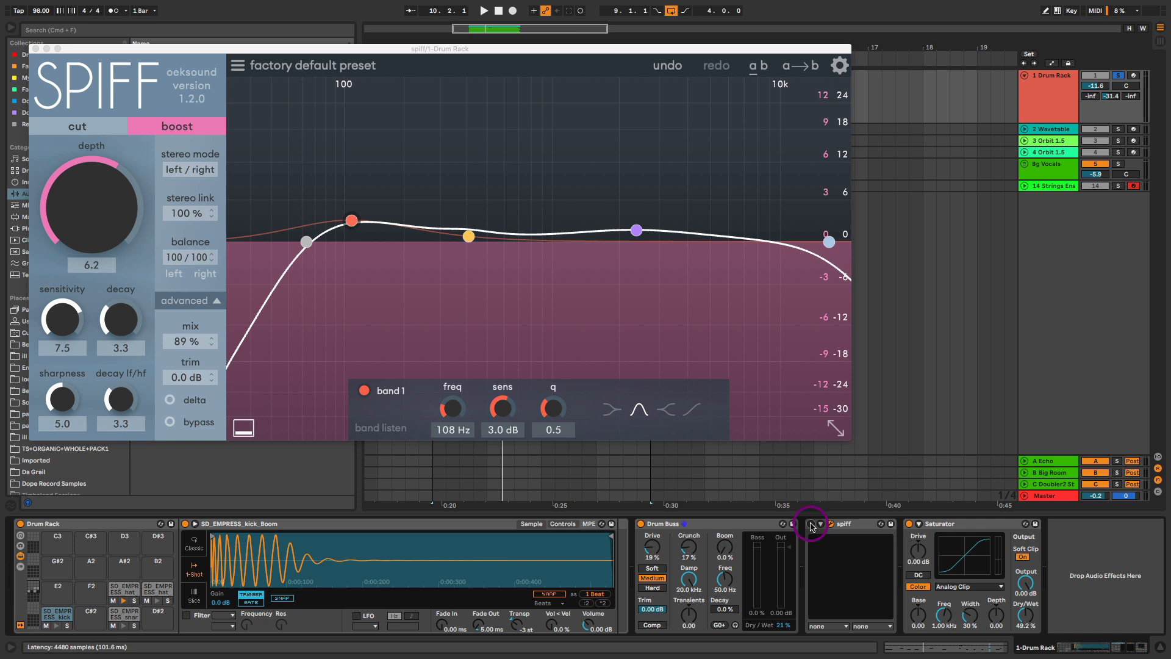
pyautogui.press('space')
pyautogui.click(811, 524)
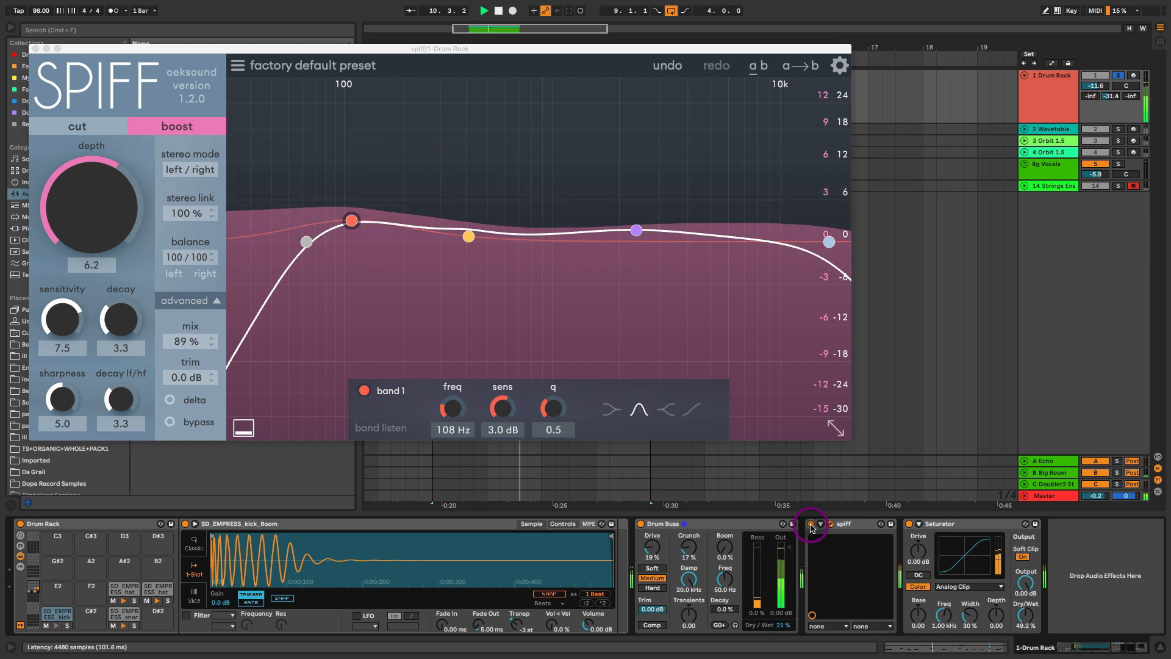
pyautogui.press('space')
# - Adjust spiff's band 1 to 110 Hz at 3.5 dB and band 3 to 2.2 kHz at 2.3 dB while auditioning the drums
pyautogui.moveTo(351, 223); pyautogui.dragTo(352, 223)
pyautogui.press('space')
pyautogui.press('space')
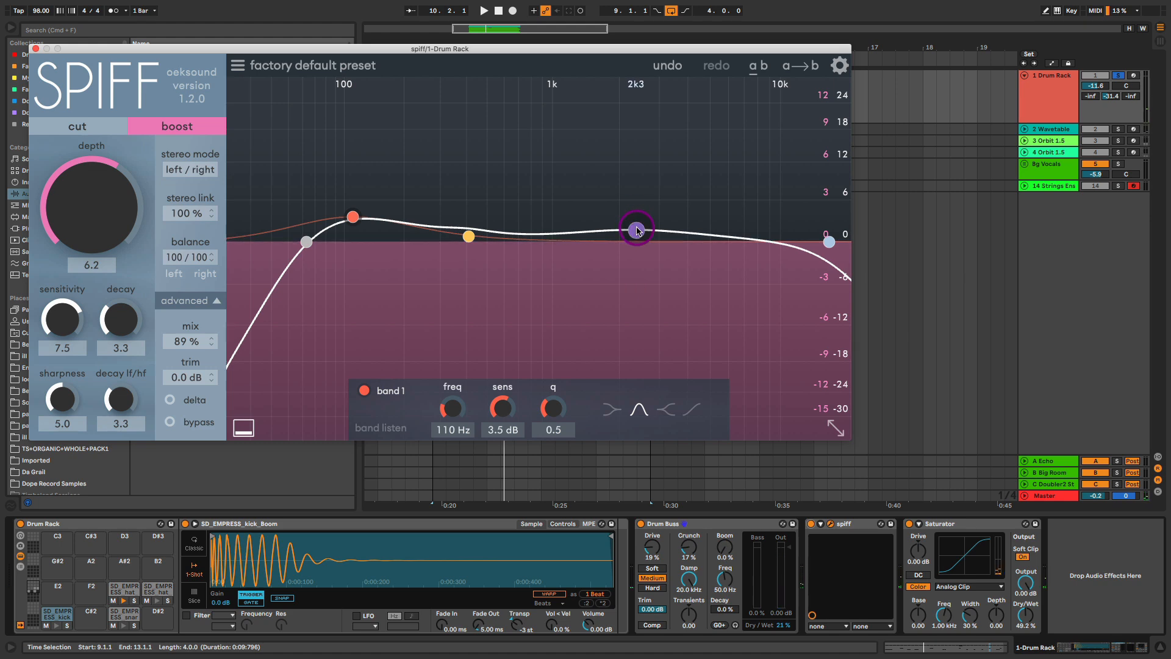
pyautogui.press('space')
pyautogui.moveTo(638, 230); pyautogui.dragTo(631, 225)
pyautogui.press('space')
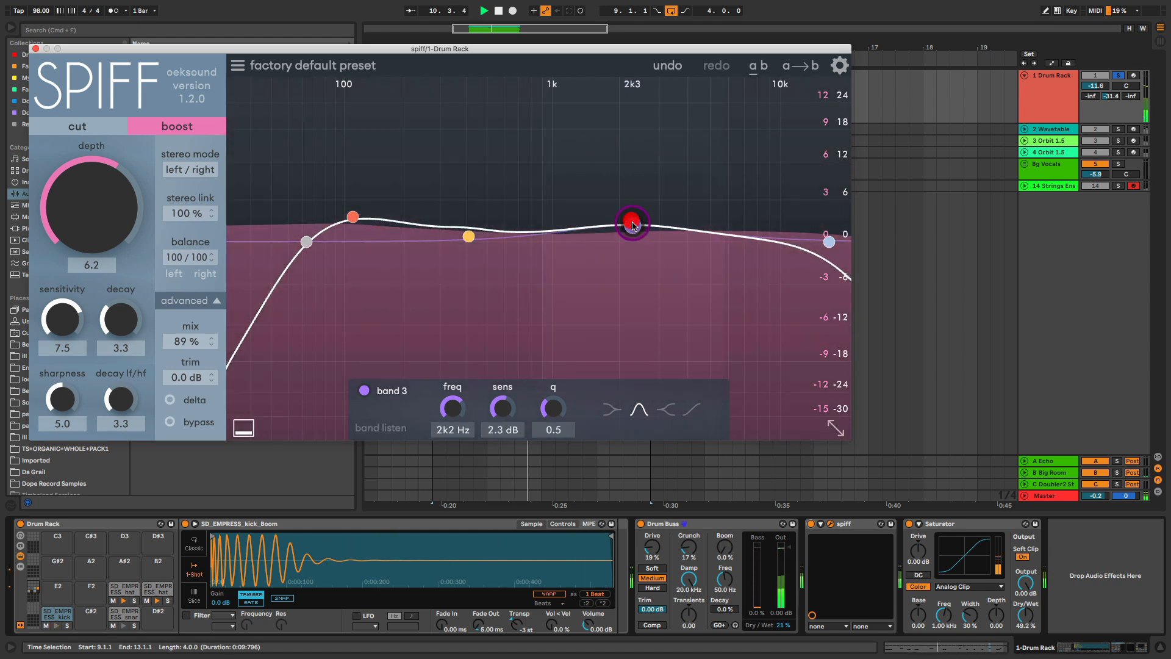
# - Switch spiff to cut mode and raise its depth to 9.4 while auditioning the drums
pyautogui.click(95, 128)
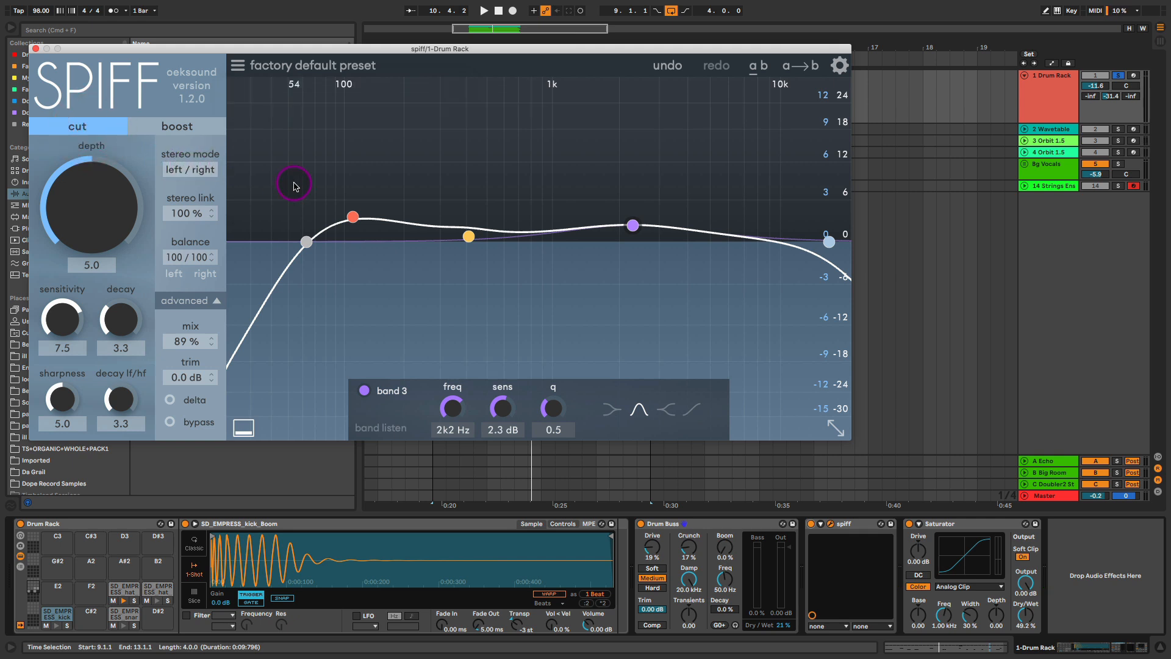
pyautogui.press('space')
pyautogui.moveTo(92, 209)
pyautogui.mouseDown()
pyautogui.moveTo(99, 134)
pyautogui.moveTo(96, 145)
pyautogui.mouseUp()
pyautogui.press('space')
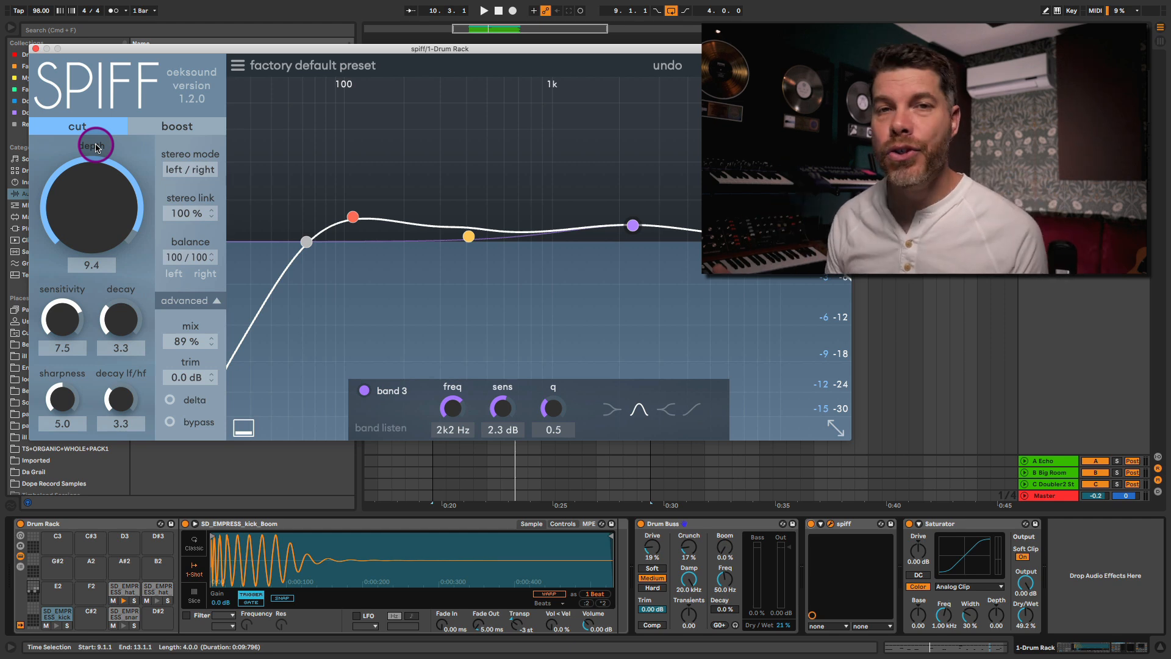
# - Return spiff to boost mode and set its depth to 5.8
pyautogui.click(175, 121)
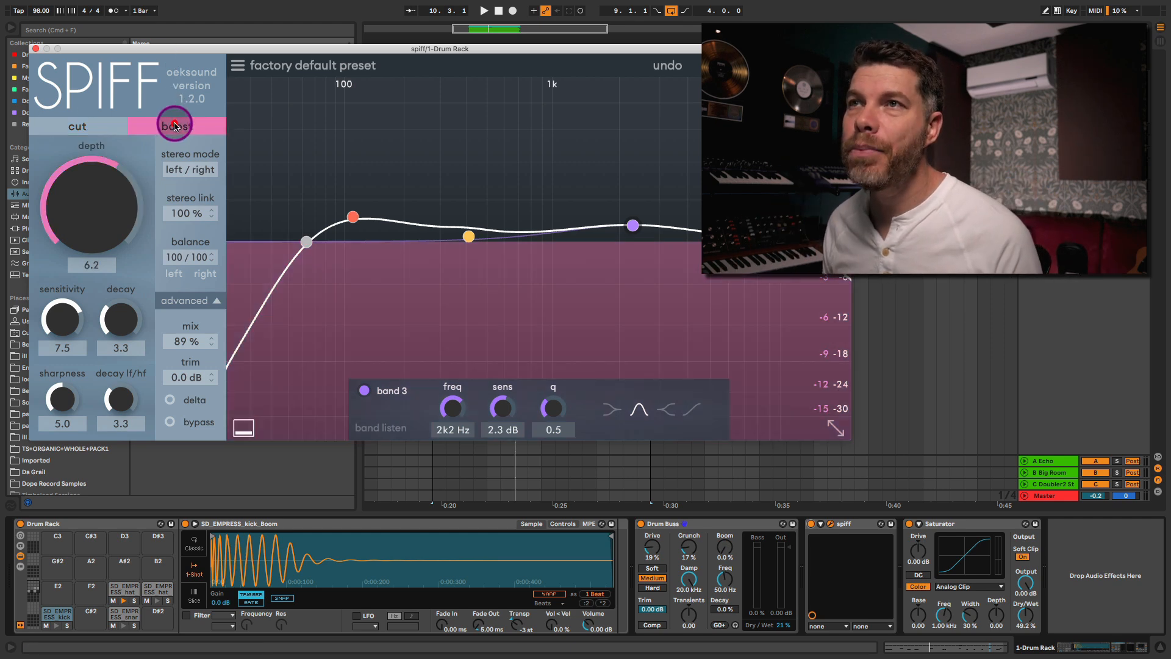
pyautogui.moveTo(107, 193); pyautogui.dragTo(137, 205)
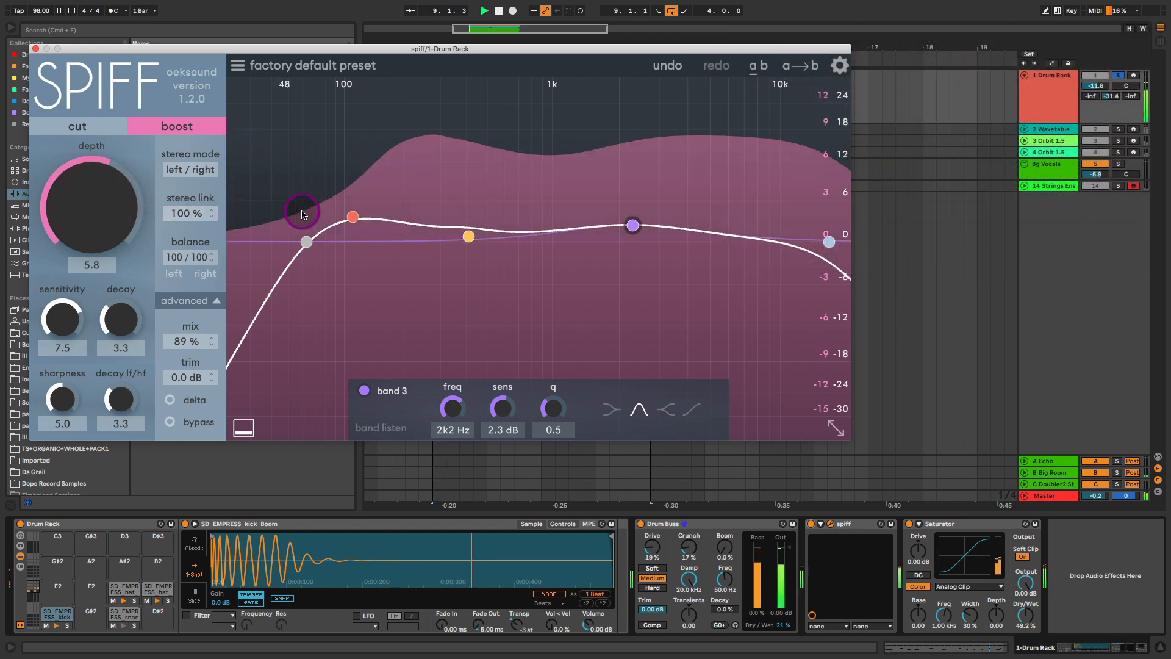
pyautogui.click(938, 462)
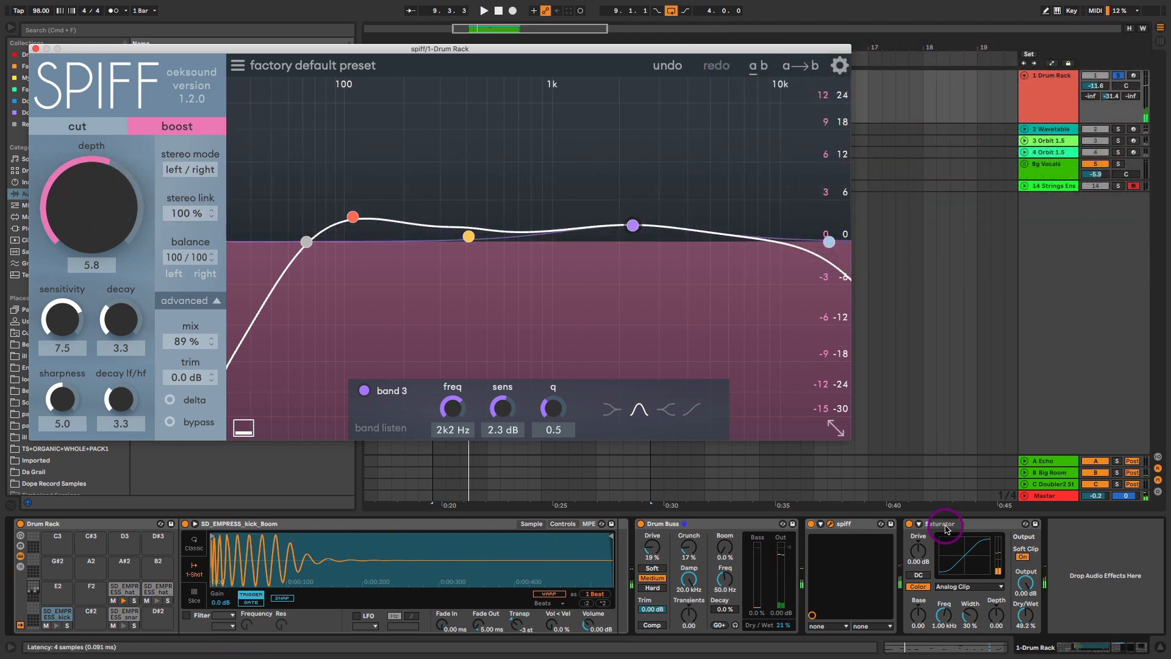
# - Set the Saturator's Dry/Wet to 55.6% and close the spiff editor
pyautogui.click(926, 542)
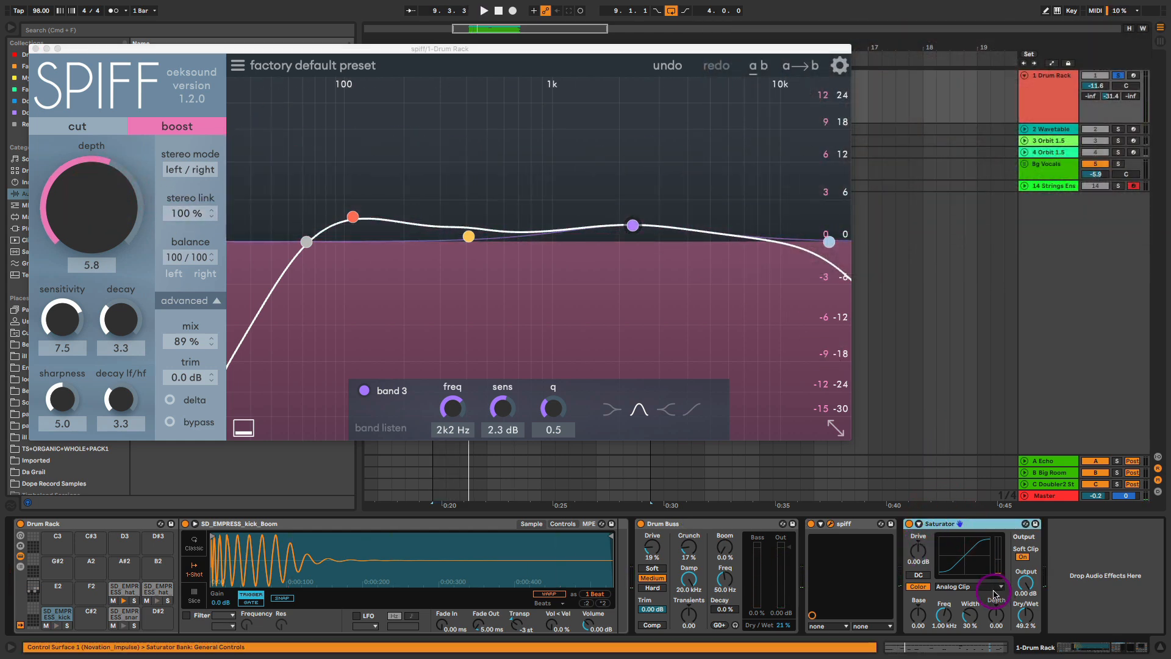
pyautogui.click(1026, 616)
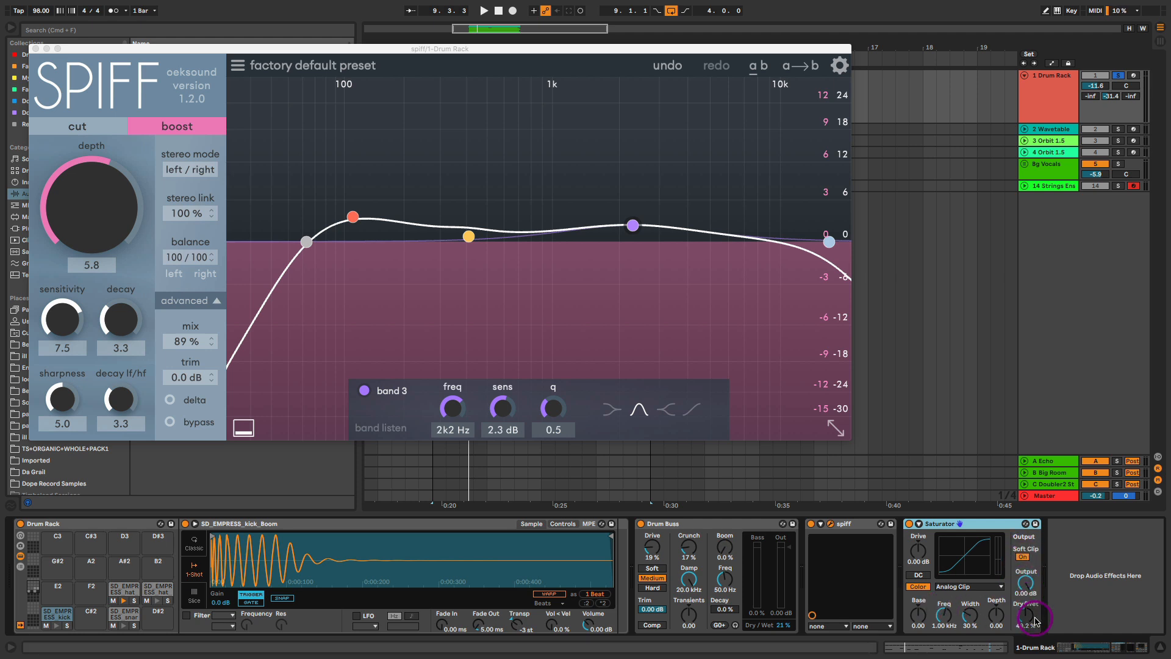
pyautogui.moveTo(1029, 621); pyautogui.dragTo(1029, 624)
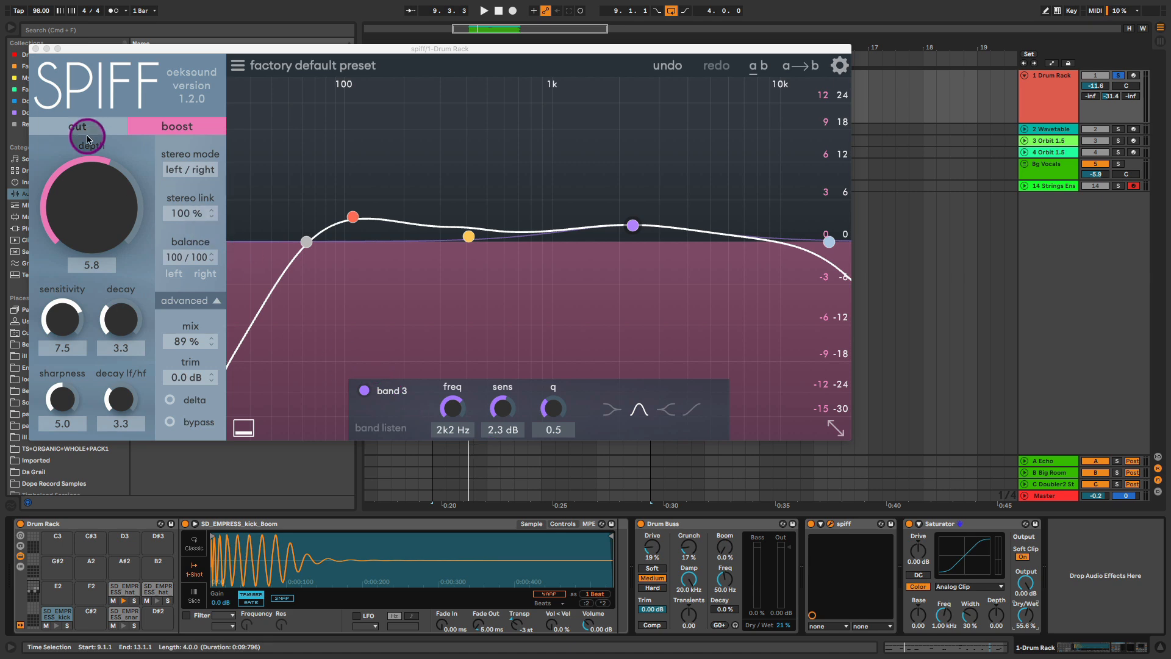
pyautogui.click(35, 49)
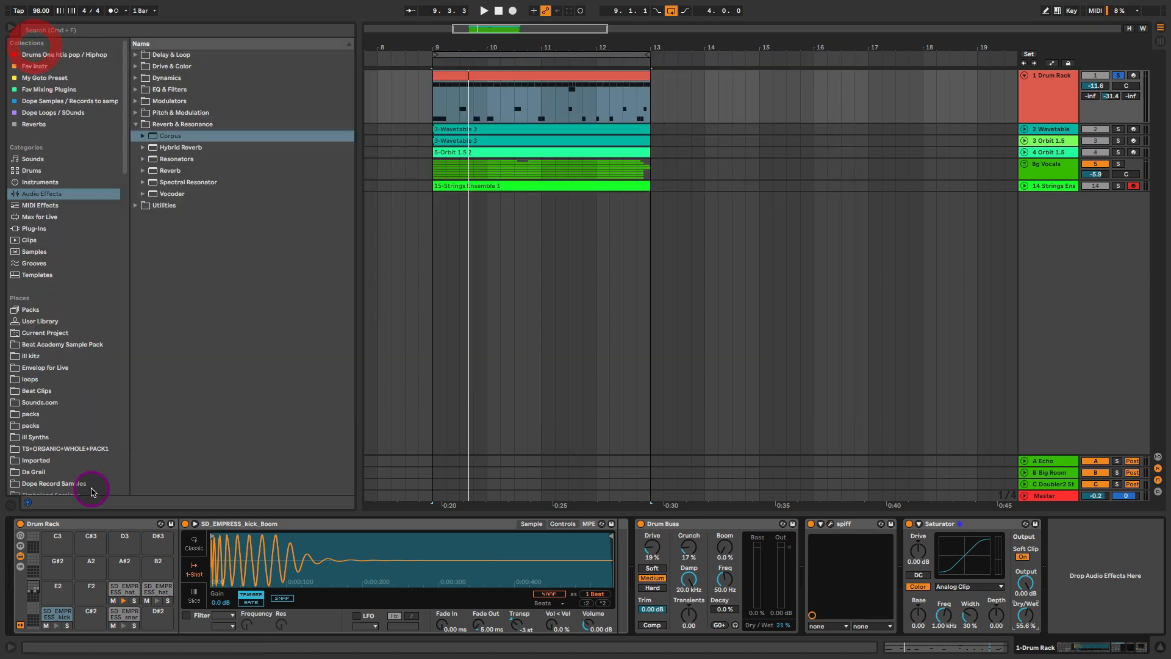
# - Add an Auto Filter after the Saturator on the drum track and lower its filter frequency to 799 Hz while auditioning
pyautogui.doubleClick(86, 523)
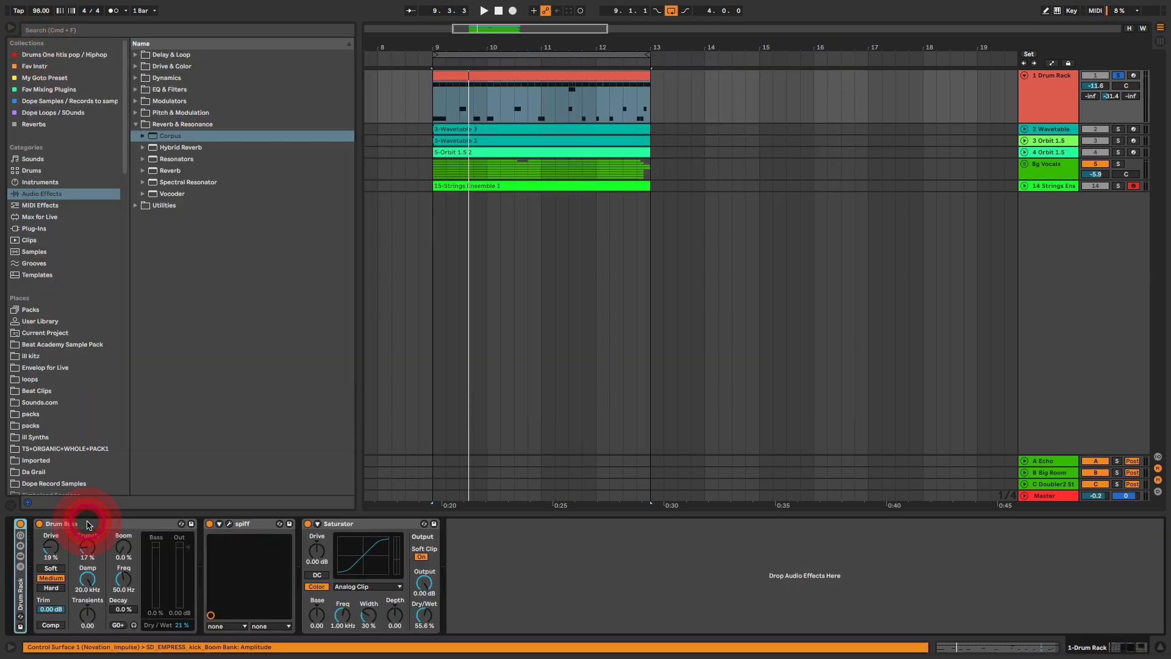
pyautogui.click(52, 193)
pyautogui.click(136, 124)
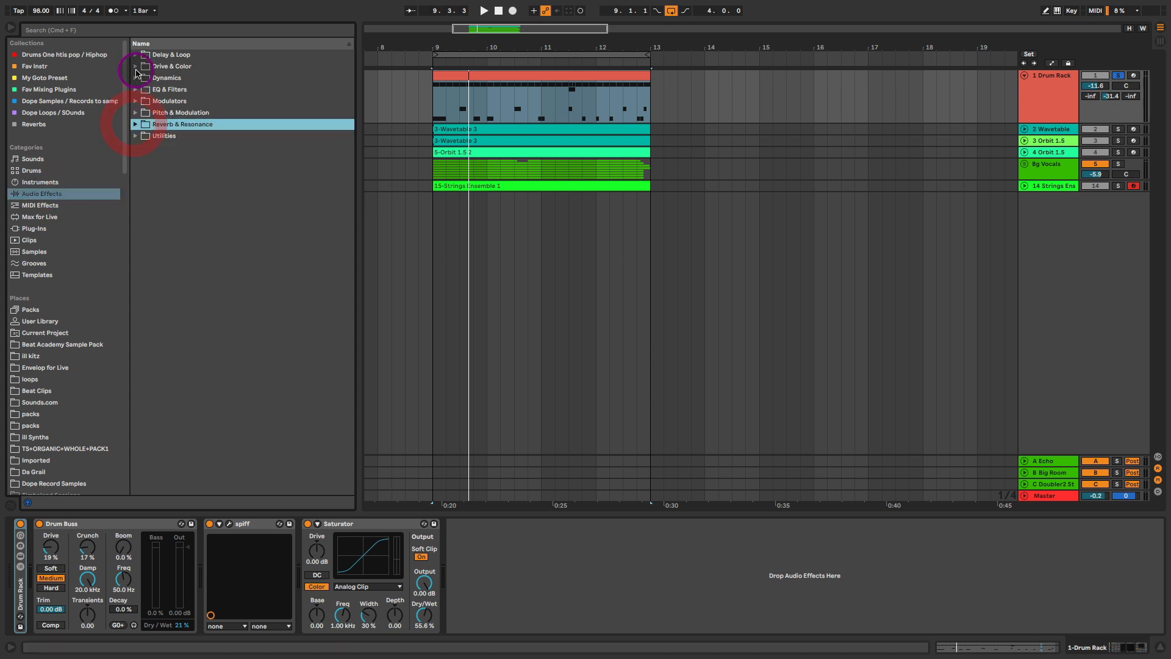
pyautogui.click(136, 89)
pyautogui.moveTo(183, 101); pyautogui.dragTo(470, 557)
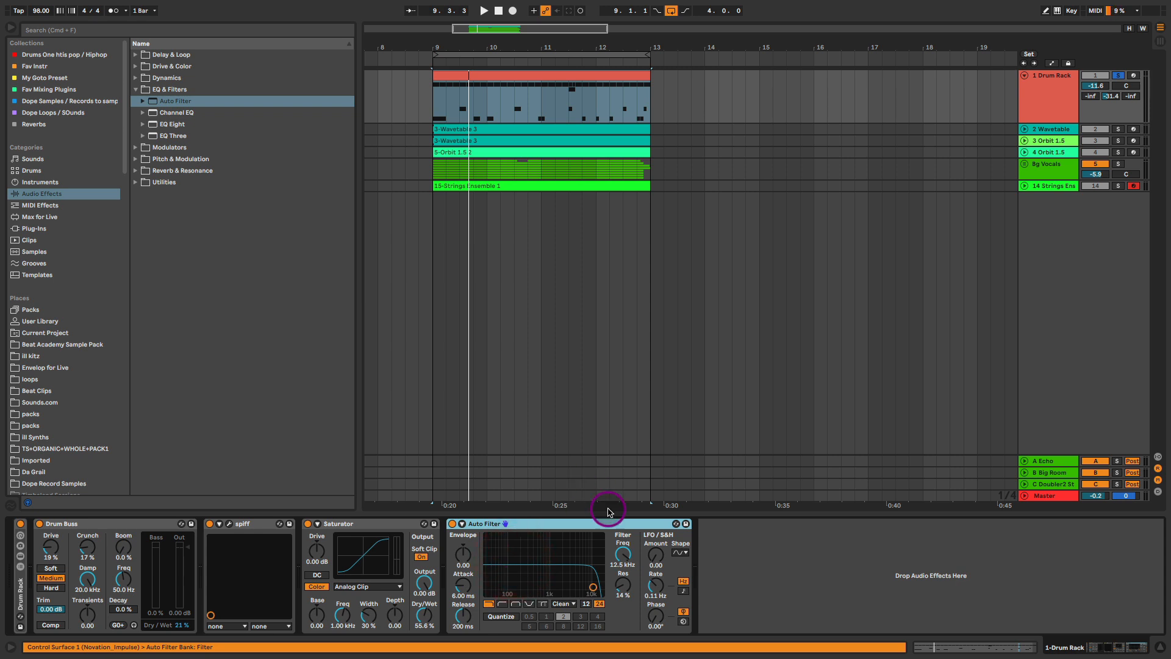
pyautogui.moveTo(623, 557); pyautogui.dragTo(622, 581)
pyautogui.press('space')
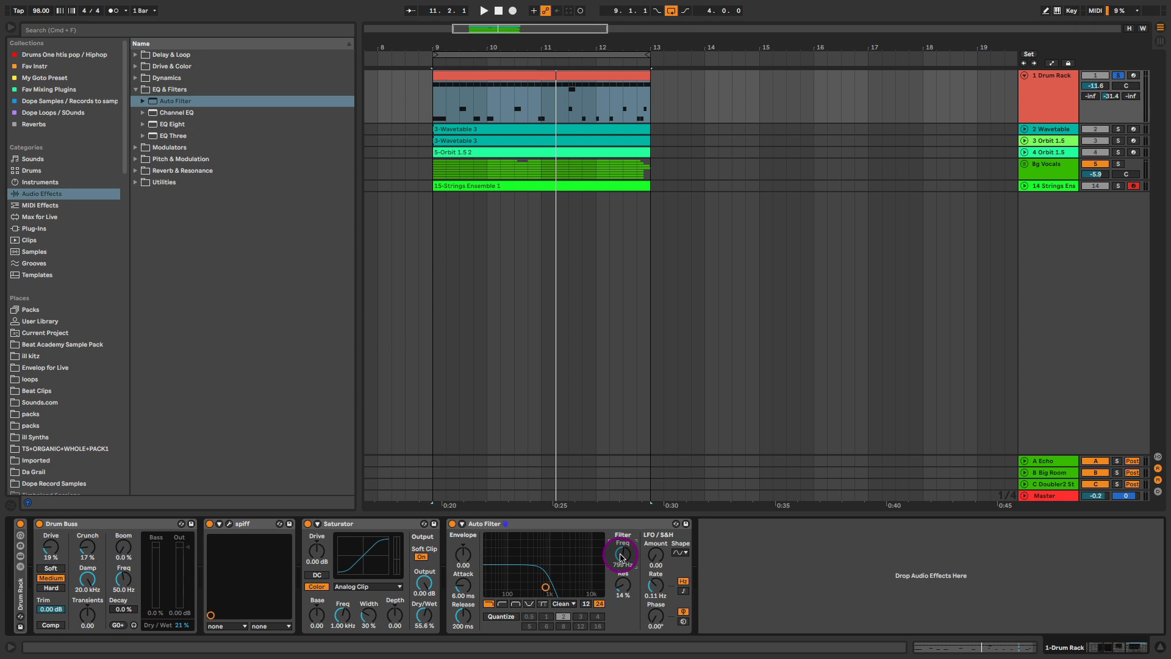
# - Duplicate the four-bar drum clip so the copy starts at bar 13
pyautogui.click(620, 71)
pyautogui.hotkey('ctrl', 'd')
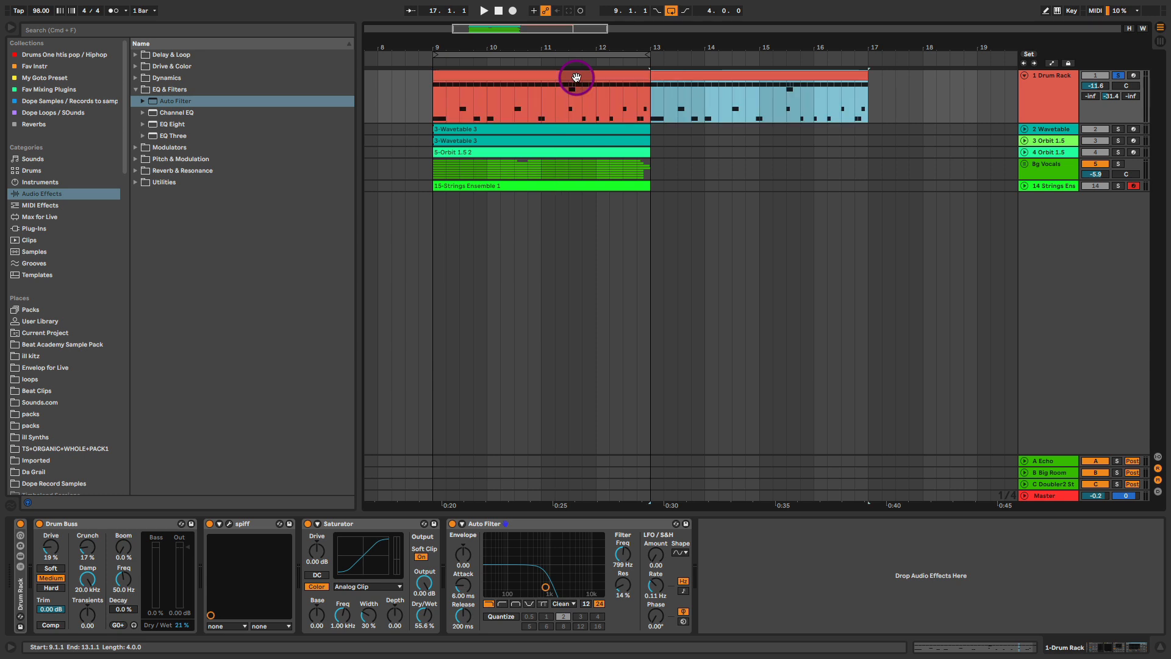
pyautogui.click(596, 75)
pyautogui.click(681, 77)
# - Turn off arrangement looping and play the drums from position 12.2.1
pyautogui.click(671, 10)
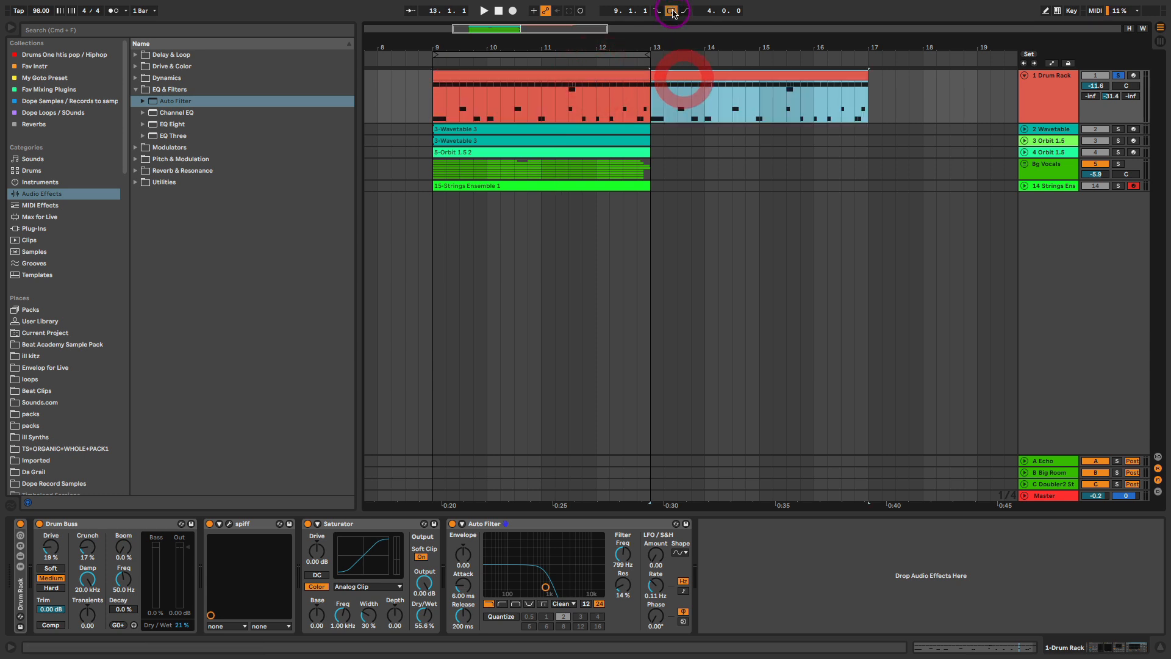
pyautogui.click(609, 99)
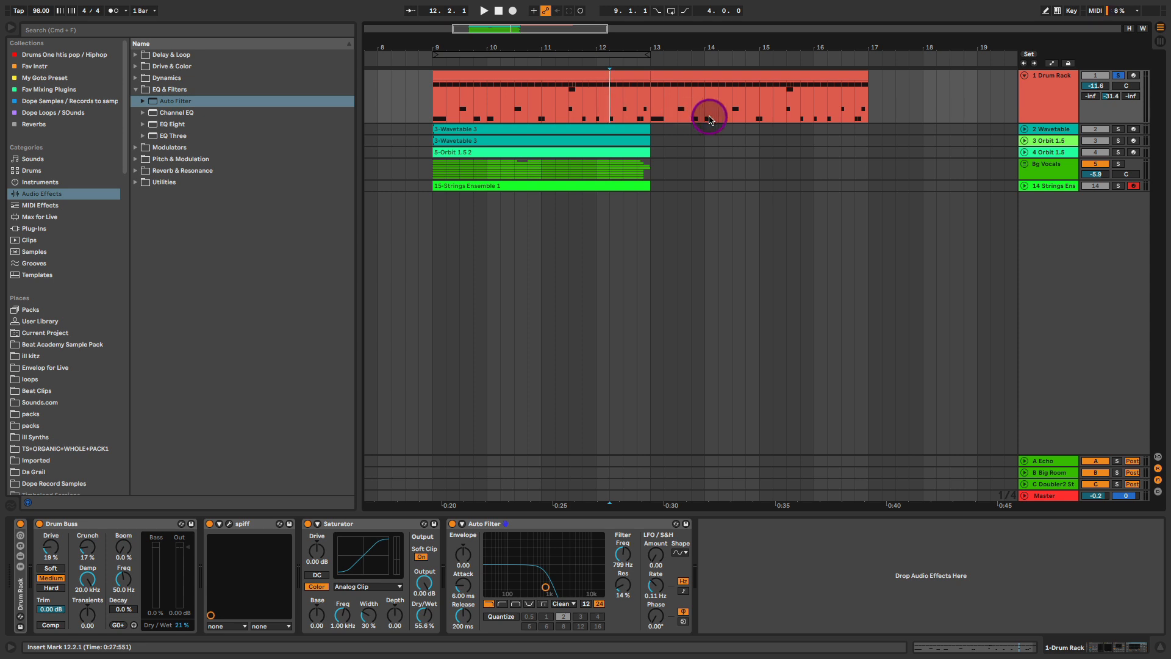
pyautogui.press('space')
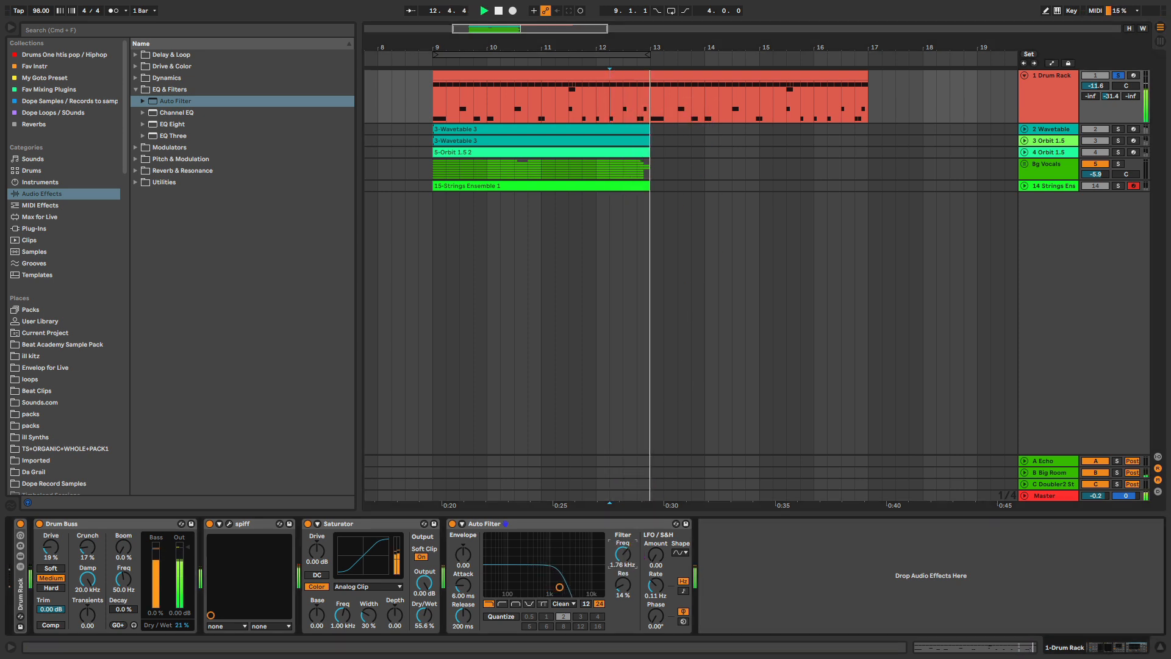
# - Sweep the Auto Filter's frequency during playback, set it to 2.98 kHz with playback stopped, and switch the Auto Filter off
pyautogui.moveTo(637, 551)
pyautogui.mouseDown()
pyautogui.moveTo(636, 519)
pyautogui.moveTo(636, 551)
pyautogui.mouseUp()
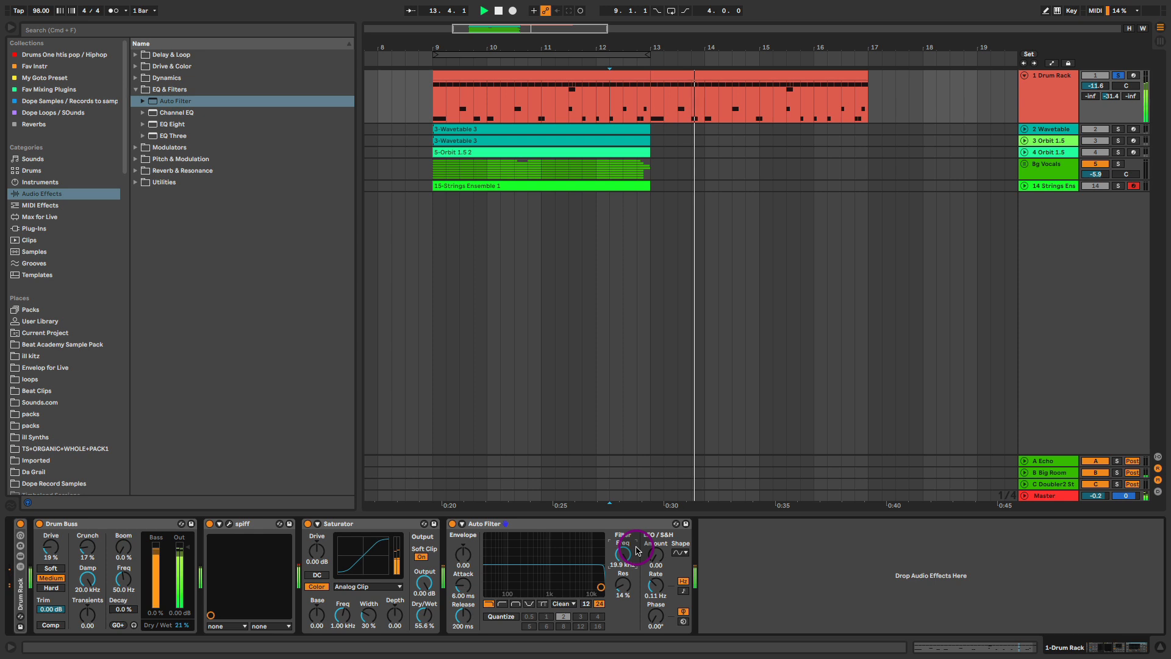
pyautogui.press('space')
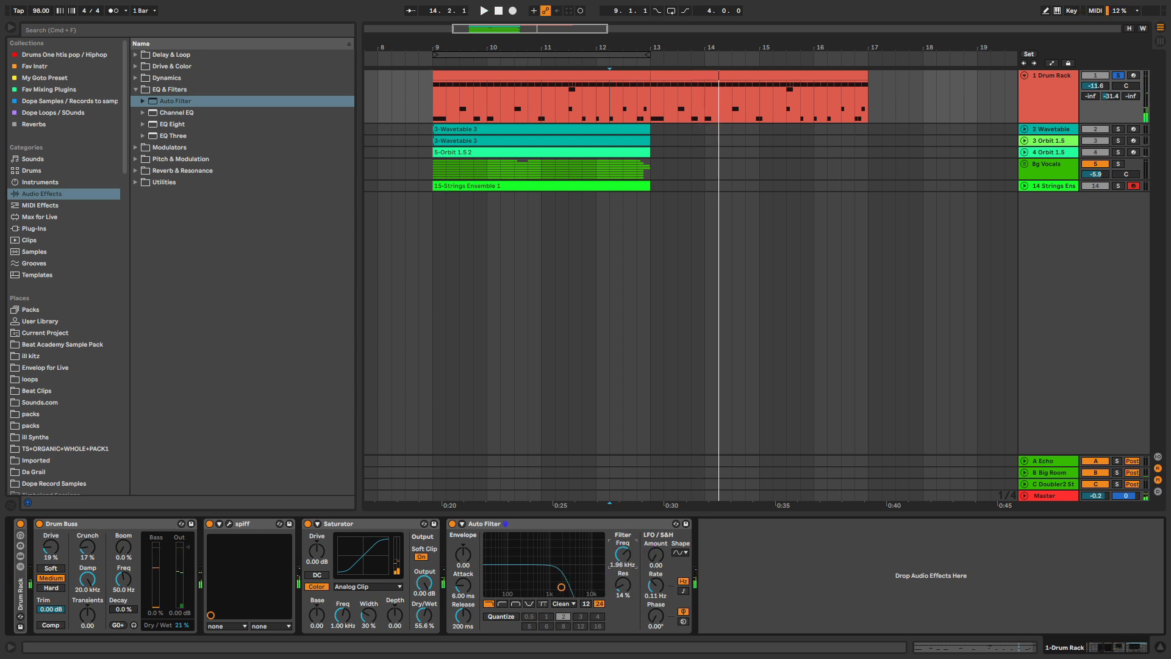
pyautogui.moveTo(625, 559); pyautogui.dragTo(626, 556)
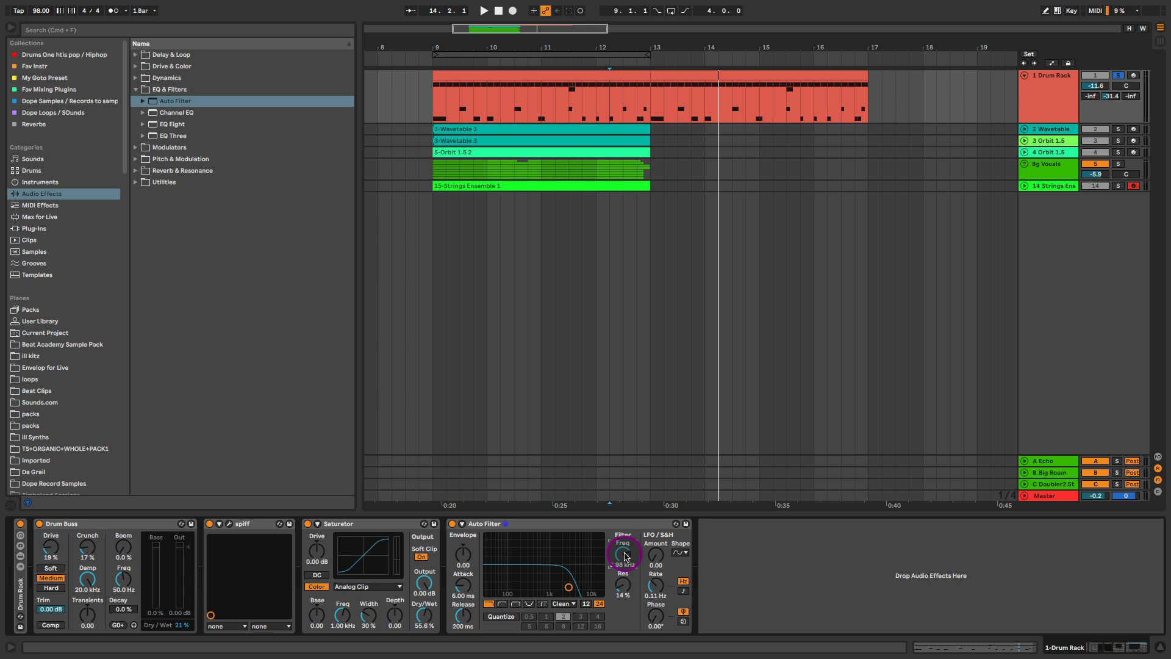
pyautogui.click(452, 524)
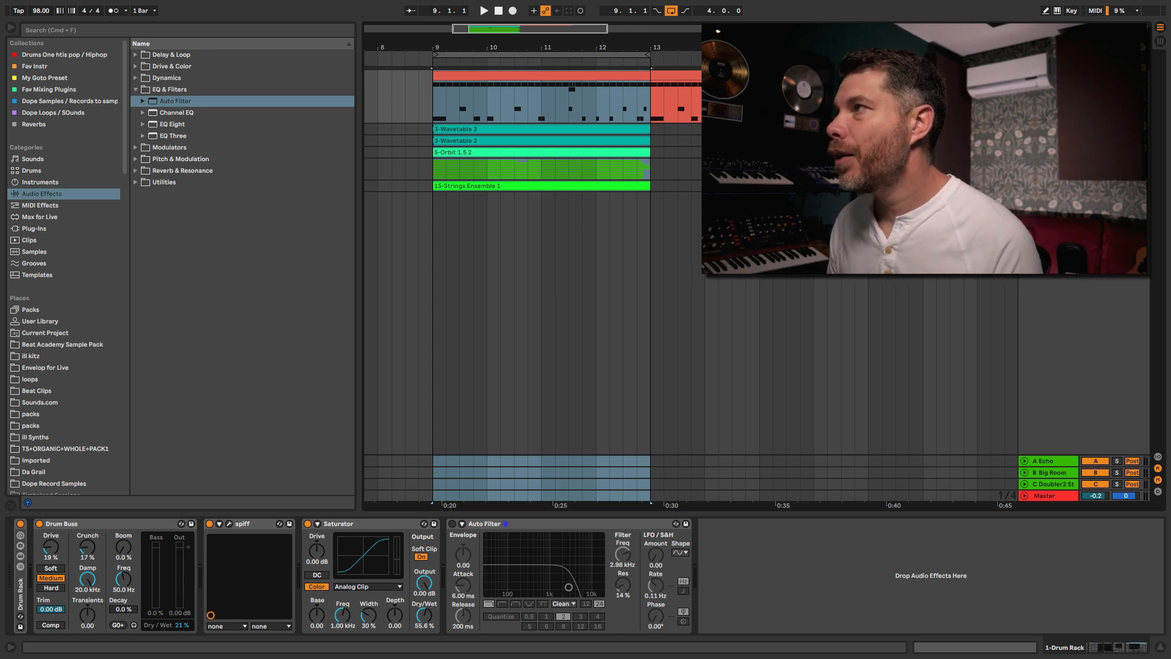
# - Play the looped section from bar 9 with all tracks sounding
pyautogui.click(430, 174)
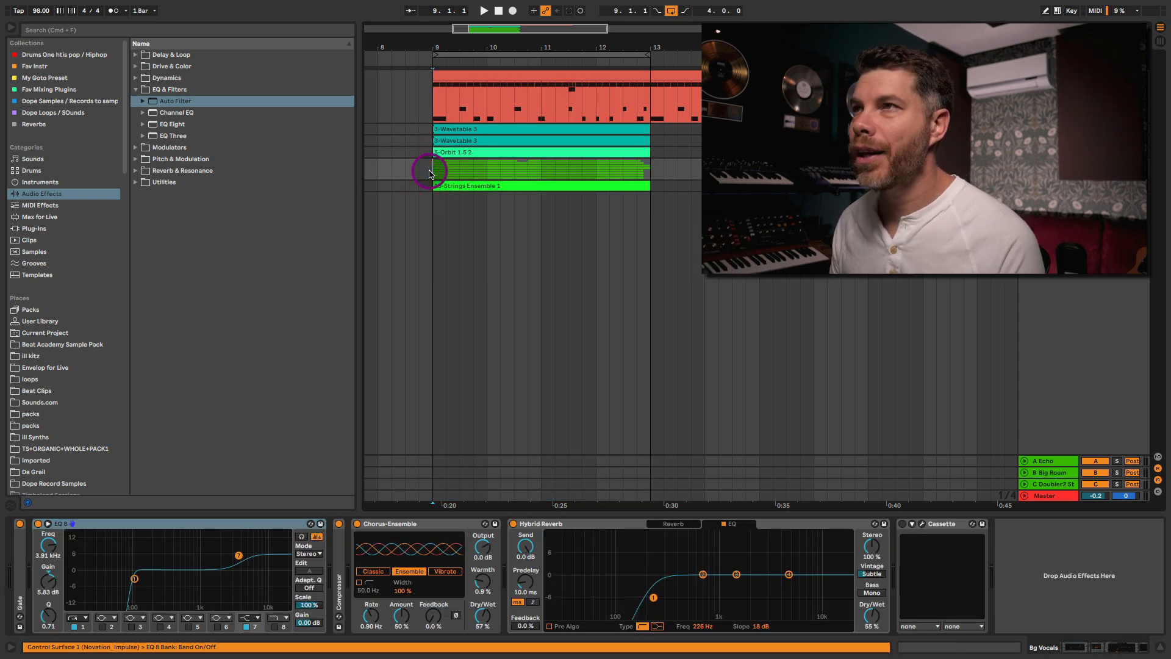
pyautogui.press('space')
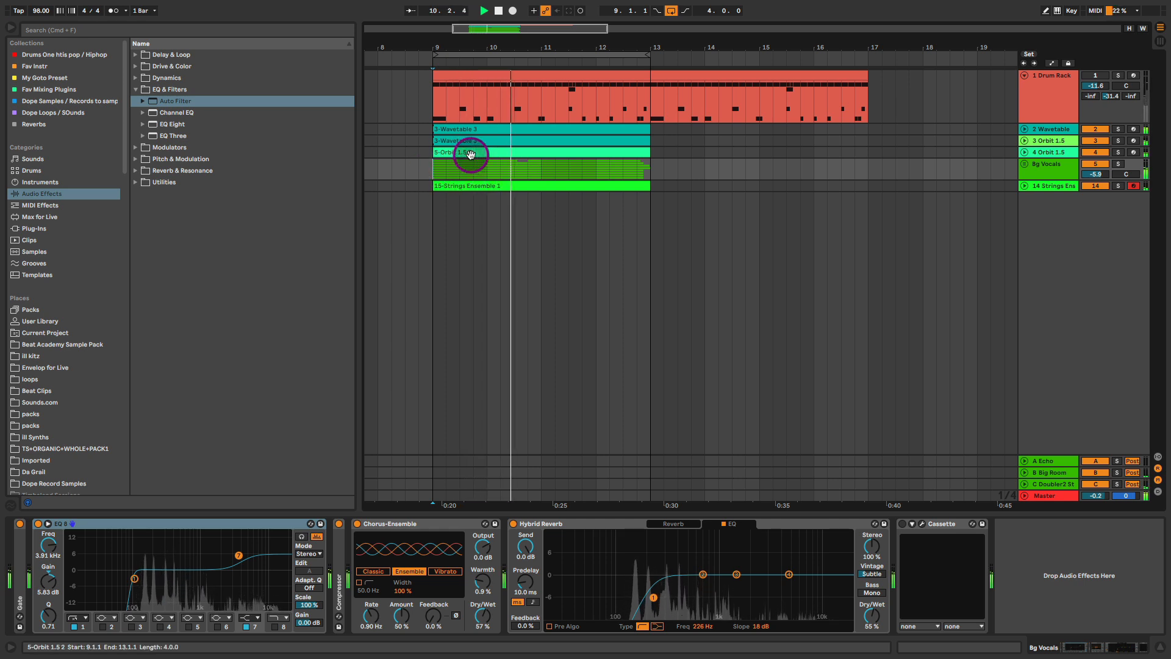
pyautogui.moveTo(489, 41); pyautogui.dragTo(563, 92)
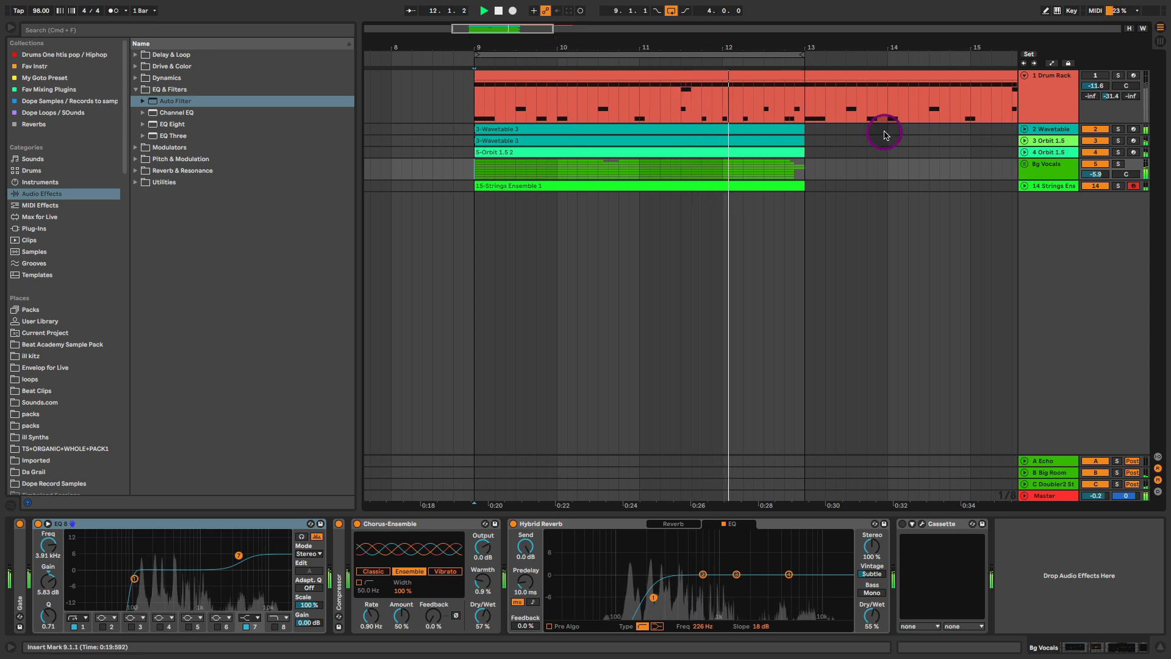
pyautogui.press('space')
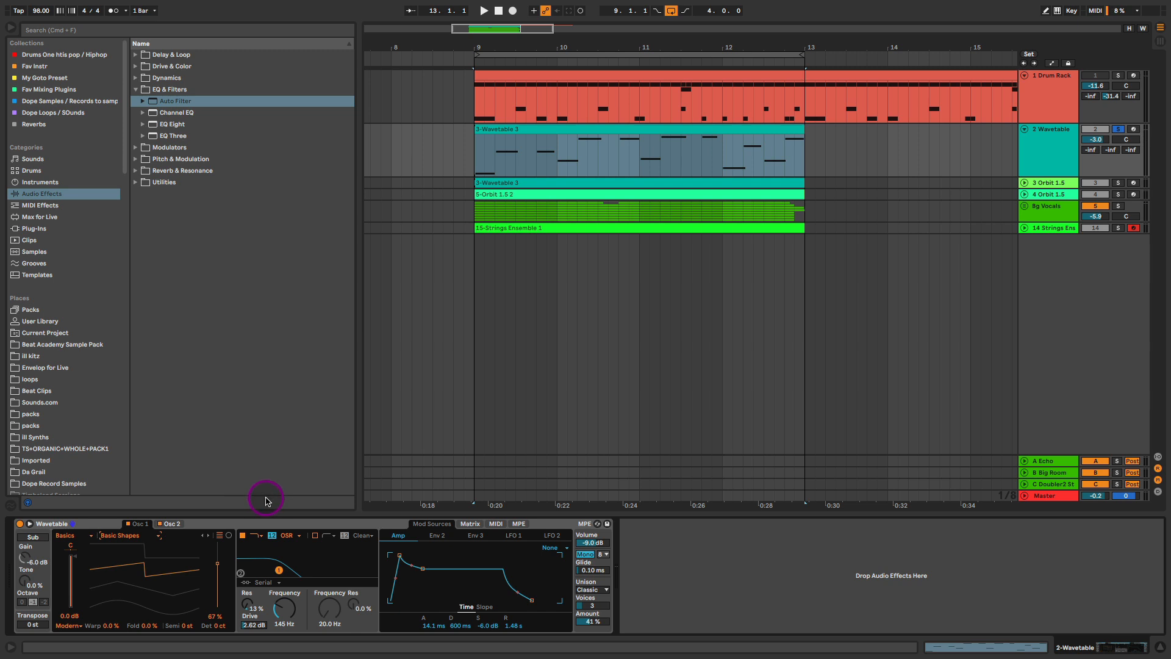
# - Inspect the Wavetable's oscillators and raise its first filter frequency to 20.5 kHz to audition the unfiltered bass
pyautogui.click(268, 523)
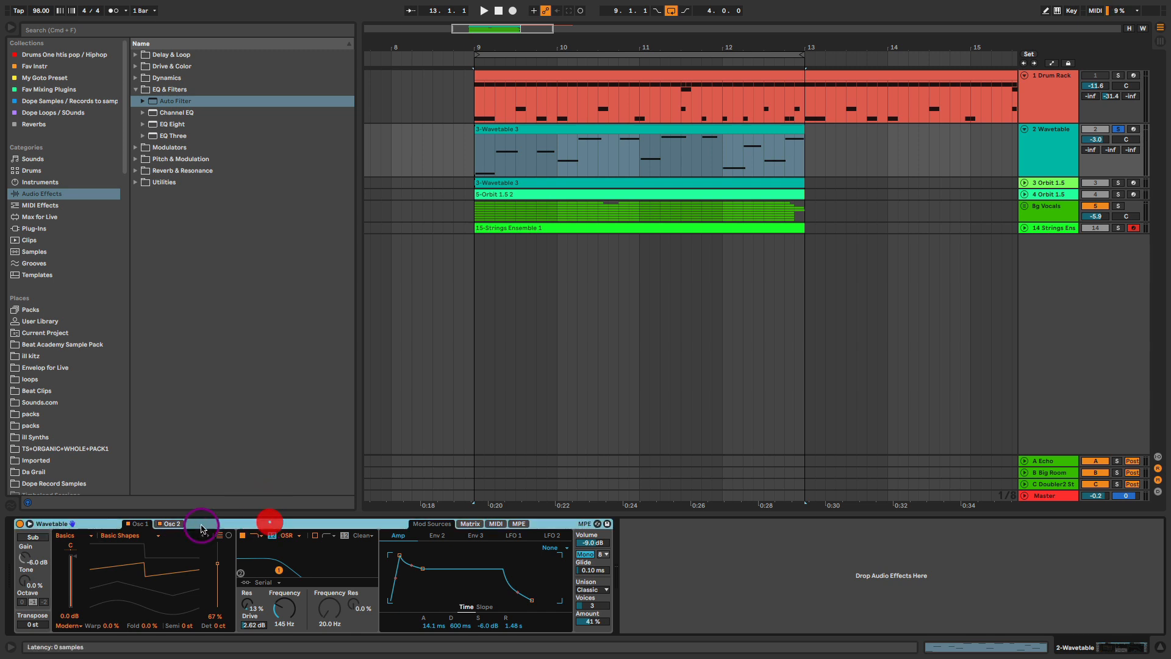
pyautogui.click(170, 523)
pyautogui.click(138, 523)
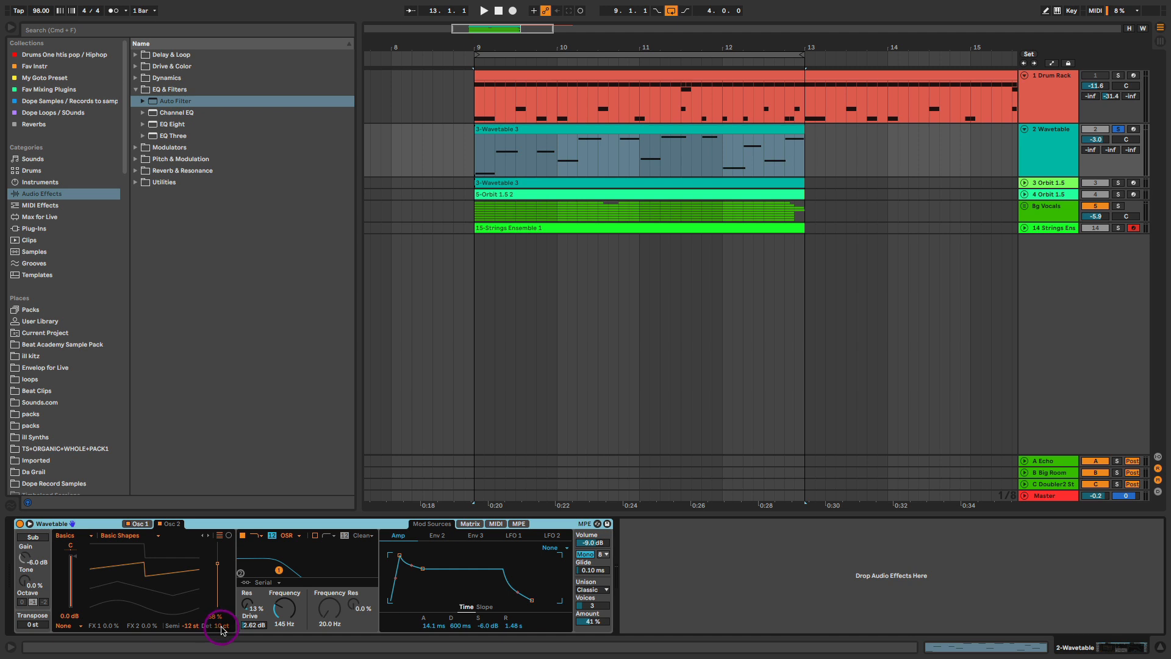
pyautogui.moveTo(285, 608); pyautogui.dragTo(284, 592)
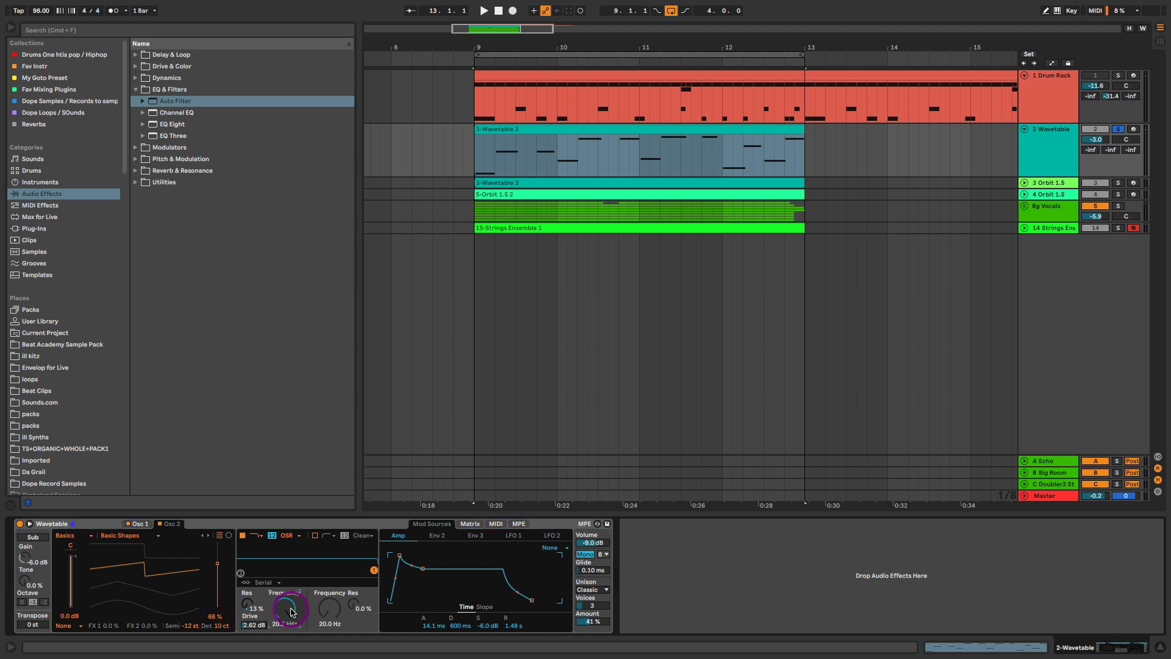
pyautogui.press('space')
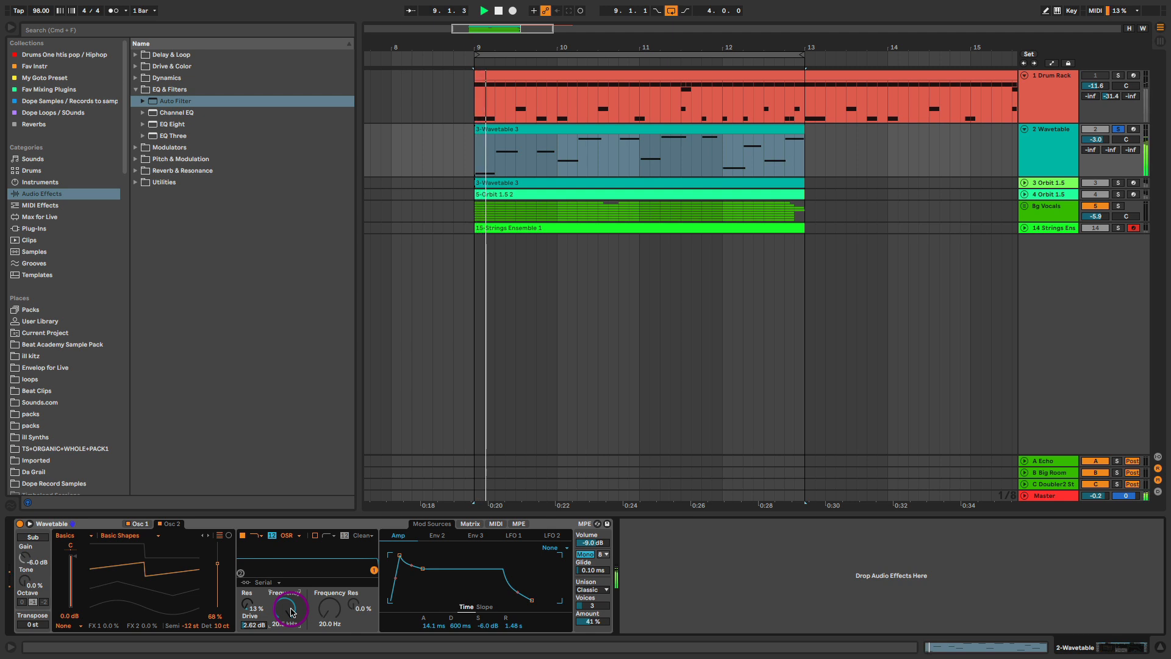
# - Examine the Wavetable bass clip's notes folded to only the used pitches, and return to the device view
pyautogui.doubleClick(564, 130)
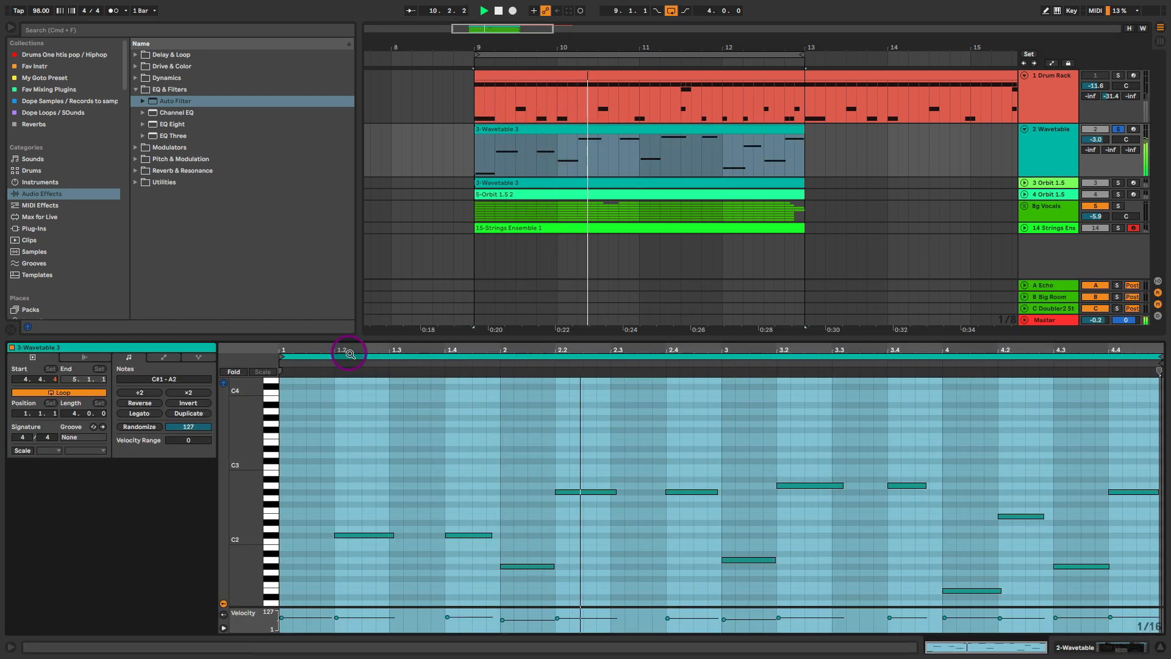
pyautogui.click(242, 373)
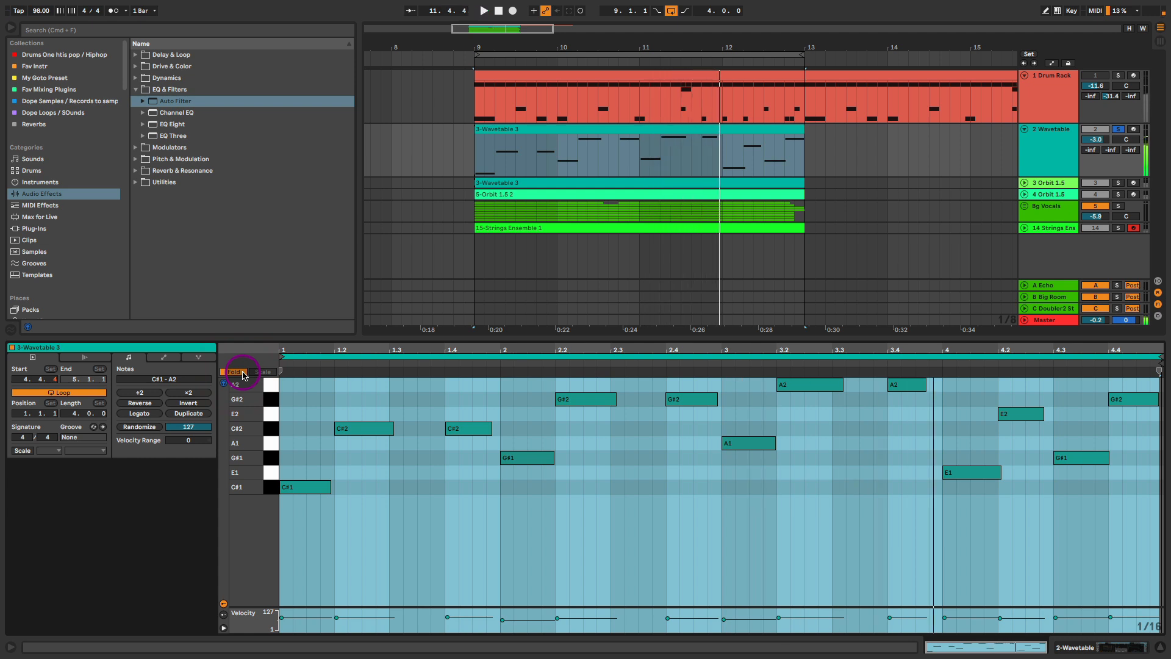
pyautogui.hotkey('shift', 'Tab')
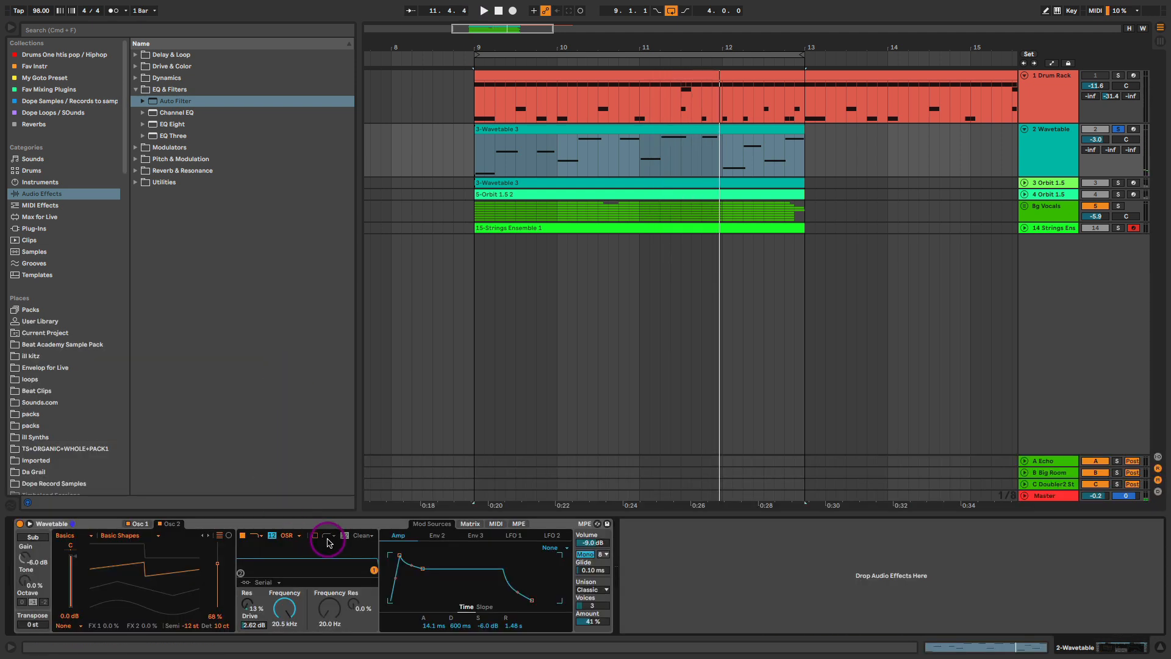
# - Lower the Wavetable's first filter frequency to 225 Hz and audition the bass
pyautogui.moveTo(288, 610); pyautogui.dragTo(288, 616)
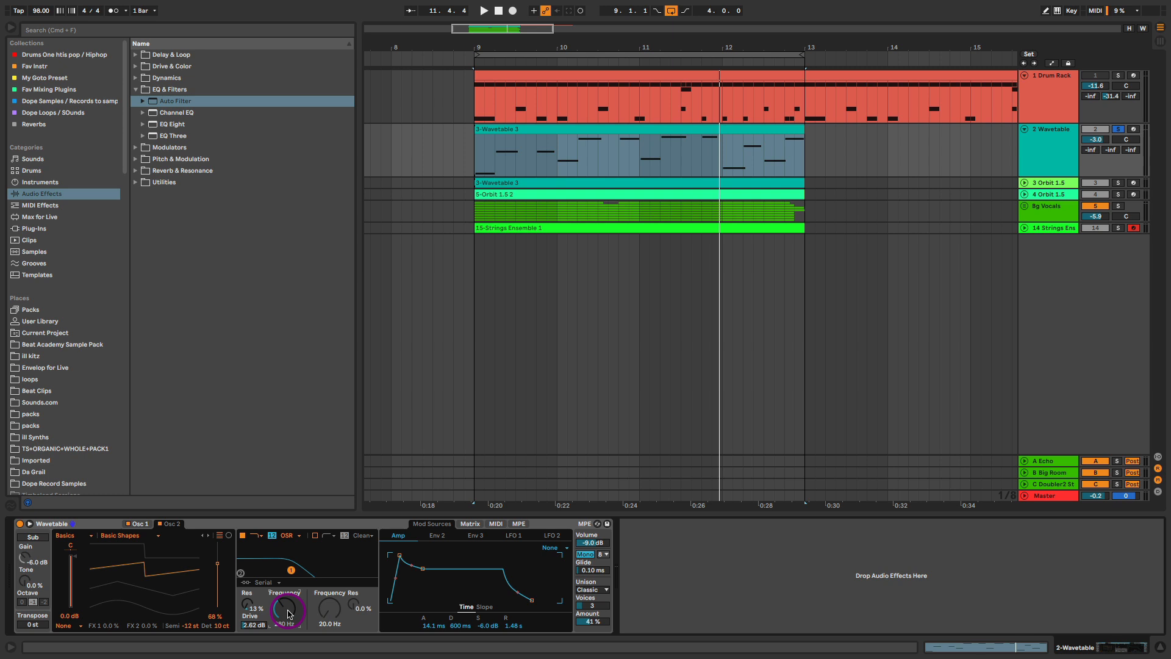
pyautogui.moveTo(289, 614); pyautogui.dragTo(289, 617)
pyautogui.press('space')
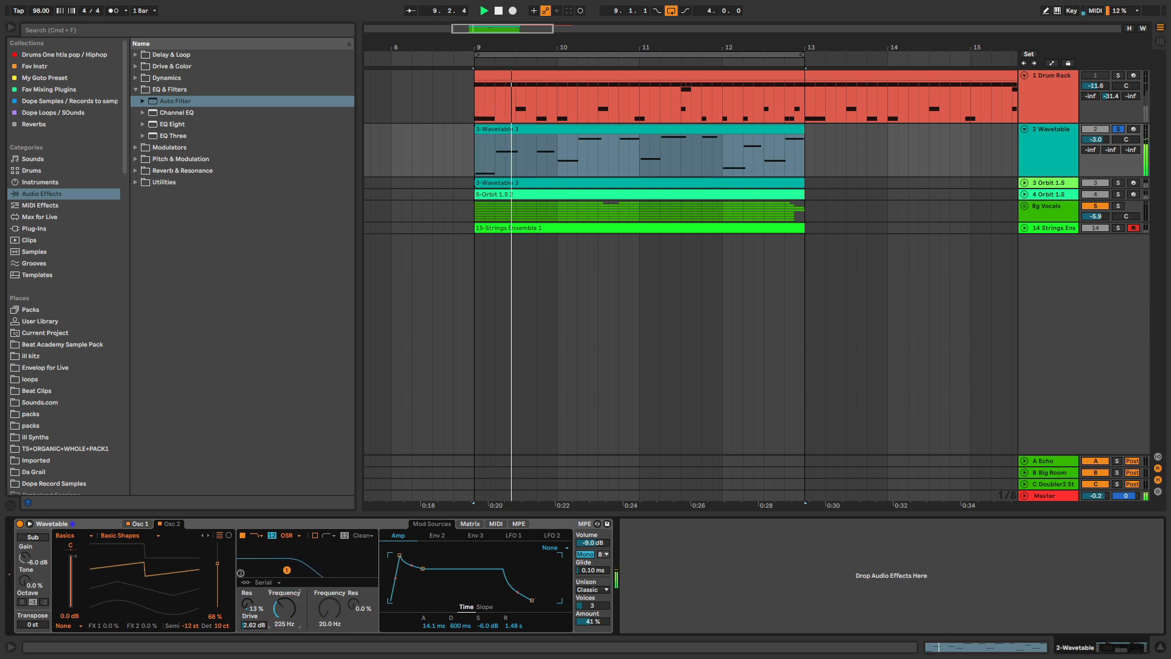
pyautogui.moveTo(289, 614); pyautogui.dragTo(289, 616)
pyautogui.press('space')
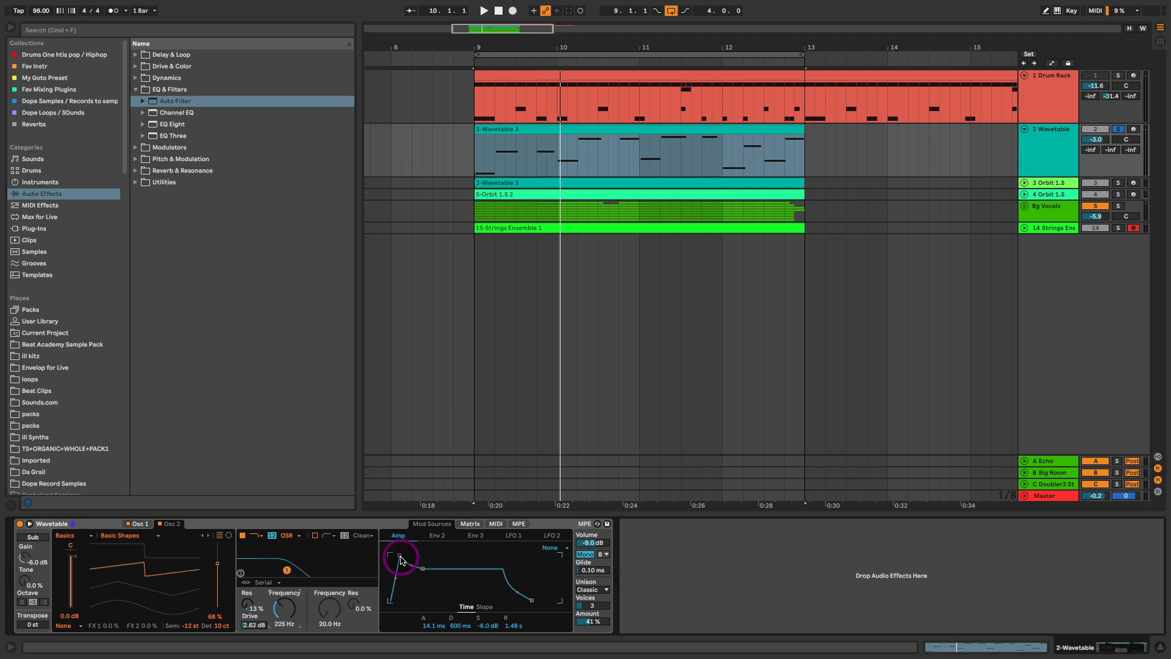
# - Set the Env 2 modulation amount for Filter 1 Freq to 16 in the Wavetable's modulation matrix
pyautogui.click(434, 536)
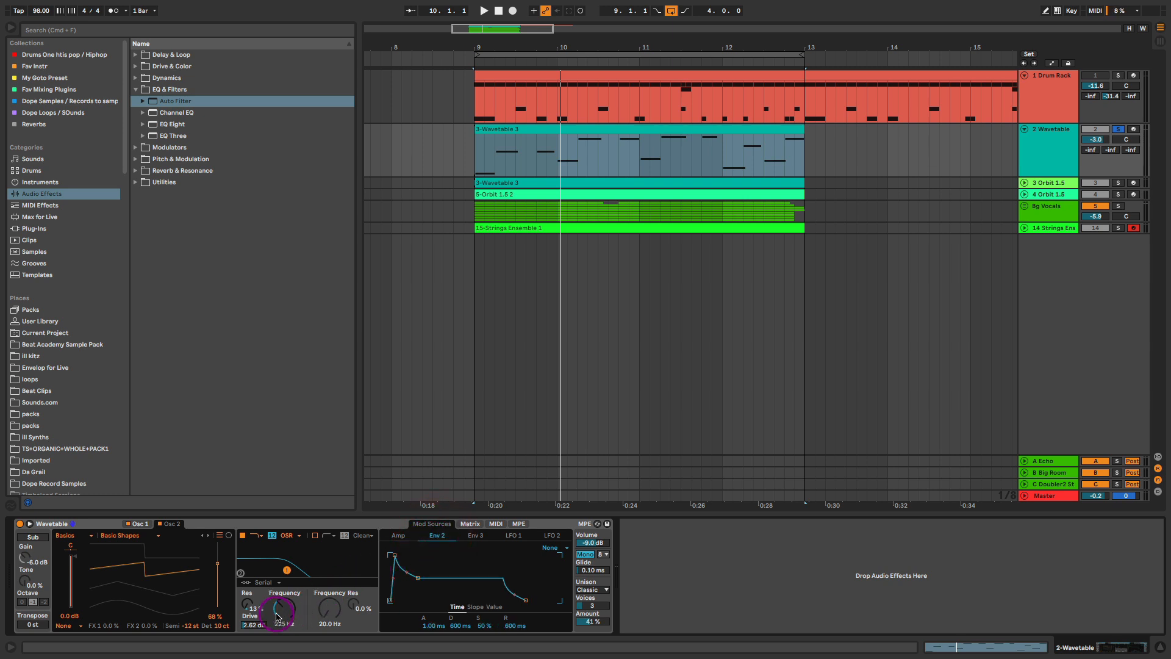
pyautogui.click(469, 523)
pyautogui.moveTo(467, 594); pyautogui.dragTo(469, 599)
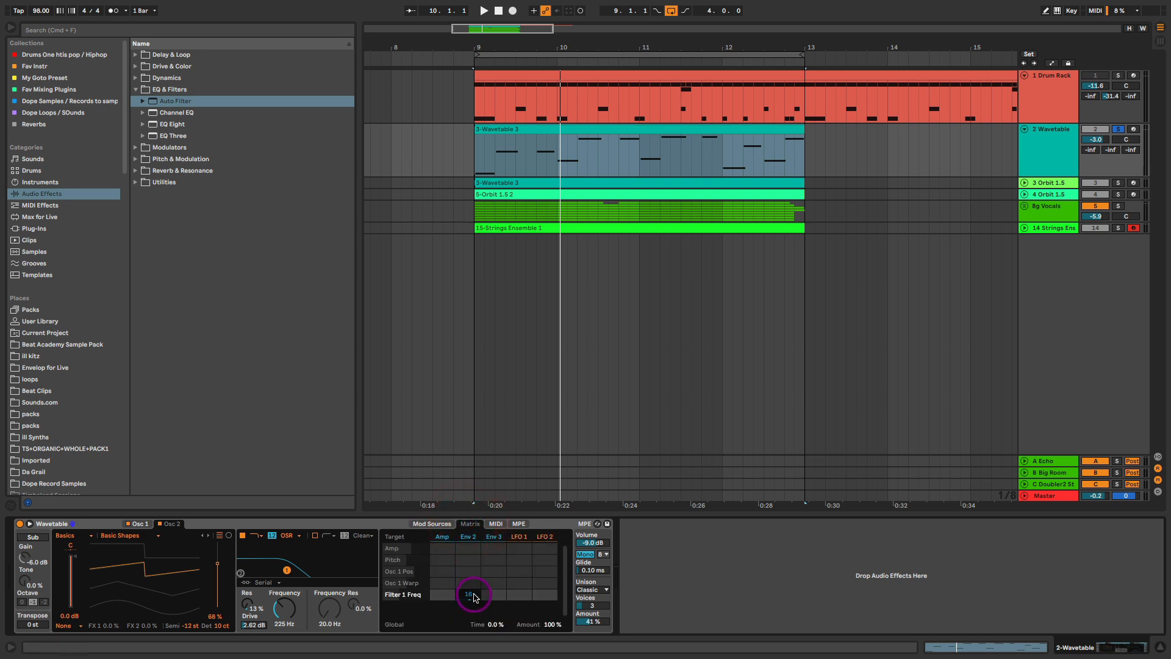
pyautogui.click(288, 611)
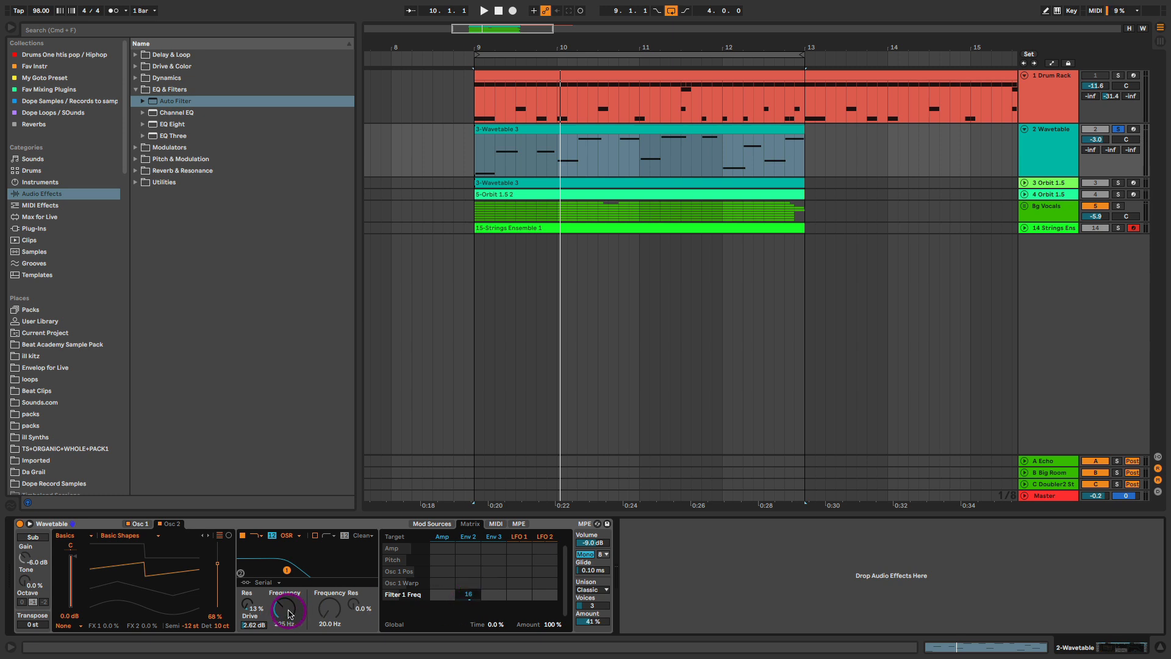
# - Review the Wavetable's Env 2 shape while playing the bass
pyautogui.click(431, 524)
pyautogui.click(437, 540)
pyautogui.click(460, 572)
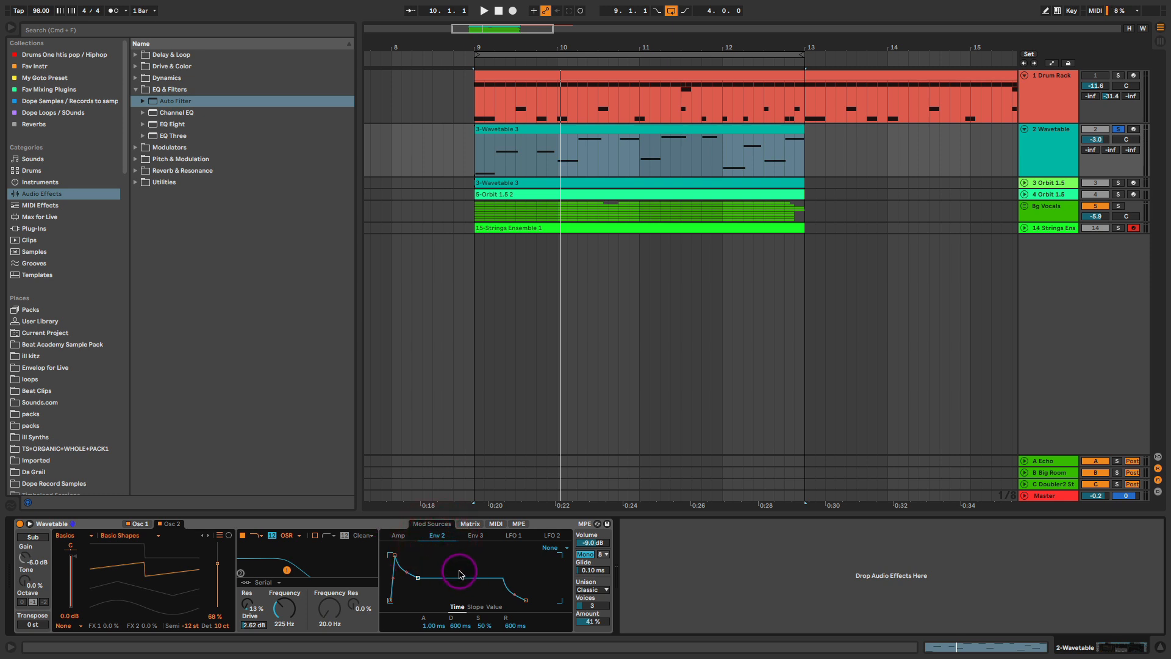
pyautogui.press('space')
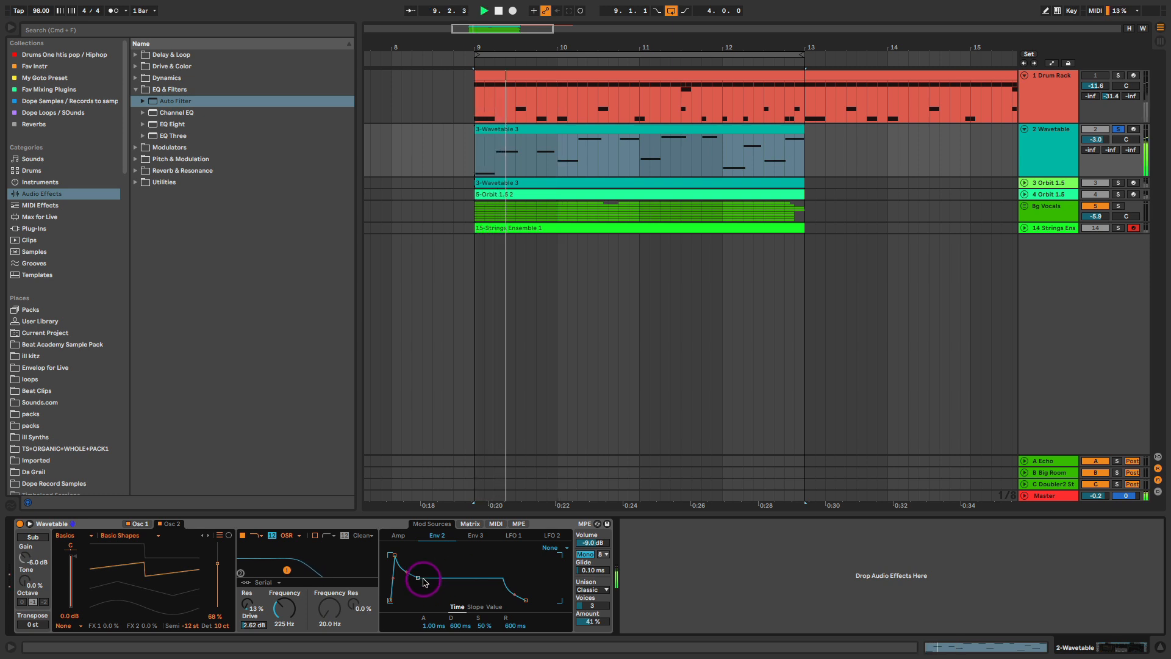
# - Set the Wavetable's amp envelope release to 1.75 s and its first filter frequency to 191 Hz while auditioning
pyautogui.click(398, 536)
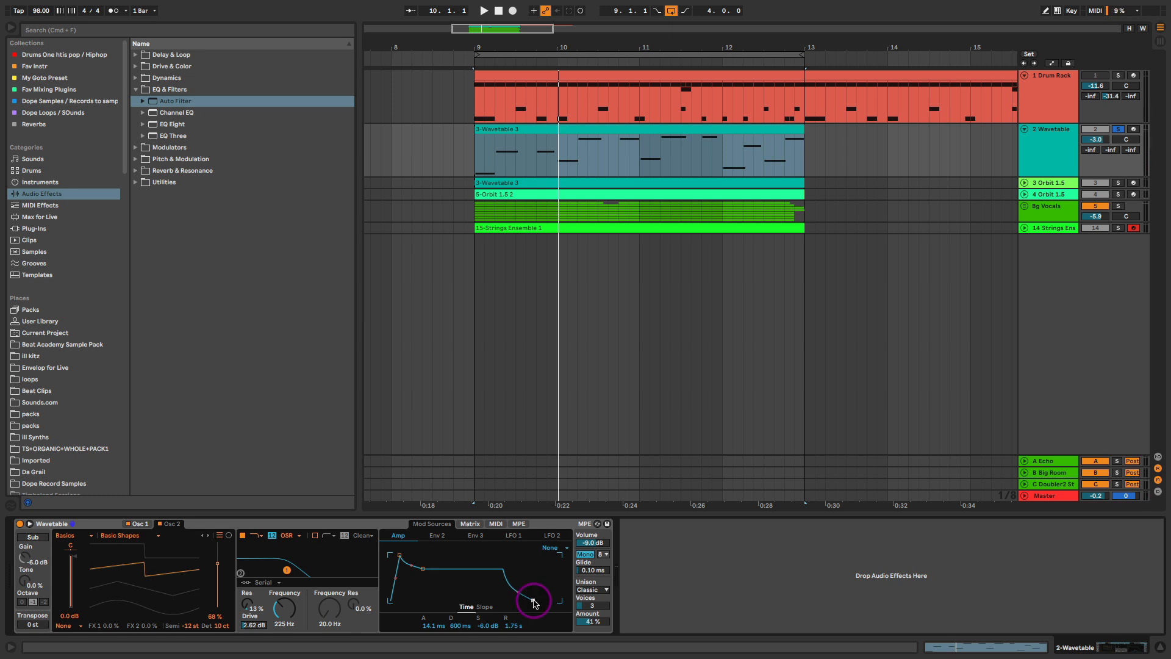
pyautogui.press('space')
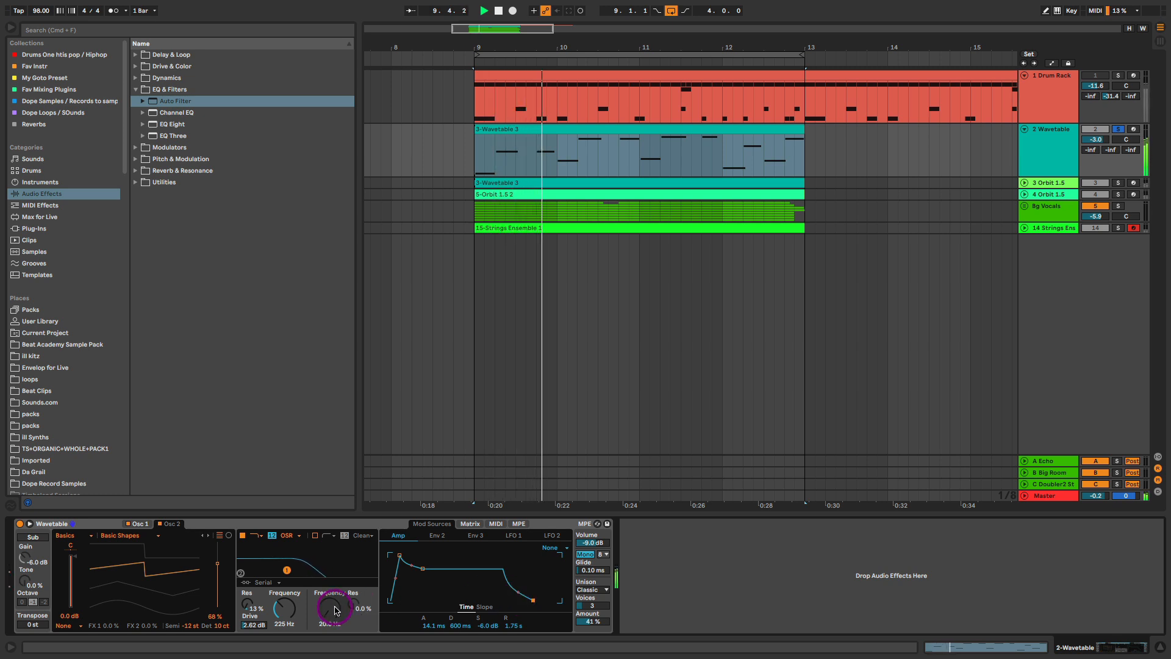
pyautogui.moveTo(285, 608)
pyautogui.mouseDown()
pyautogui.moveTo(284, 622)
pyautogui.moveTo(290, 607)
pyautogui.mouseUp()
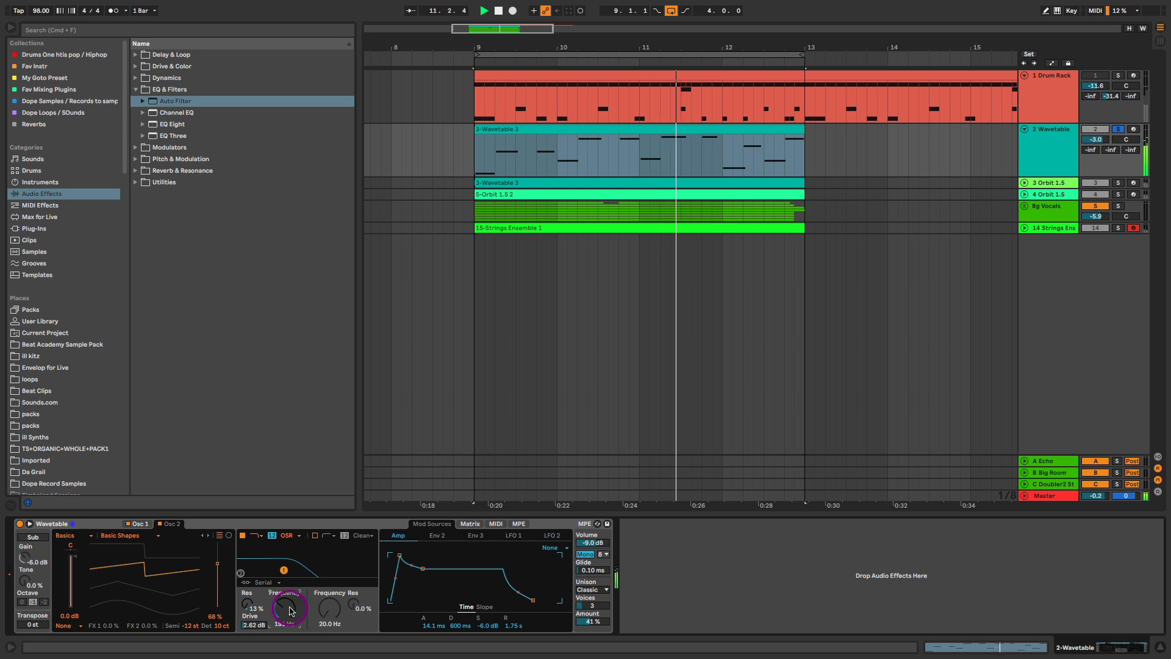
# - Keep the Wavetable's unison mode on Classic, audition the amount at 0%, and set it to 49%
pyautogui.click(606, 589)
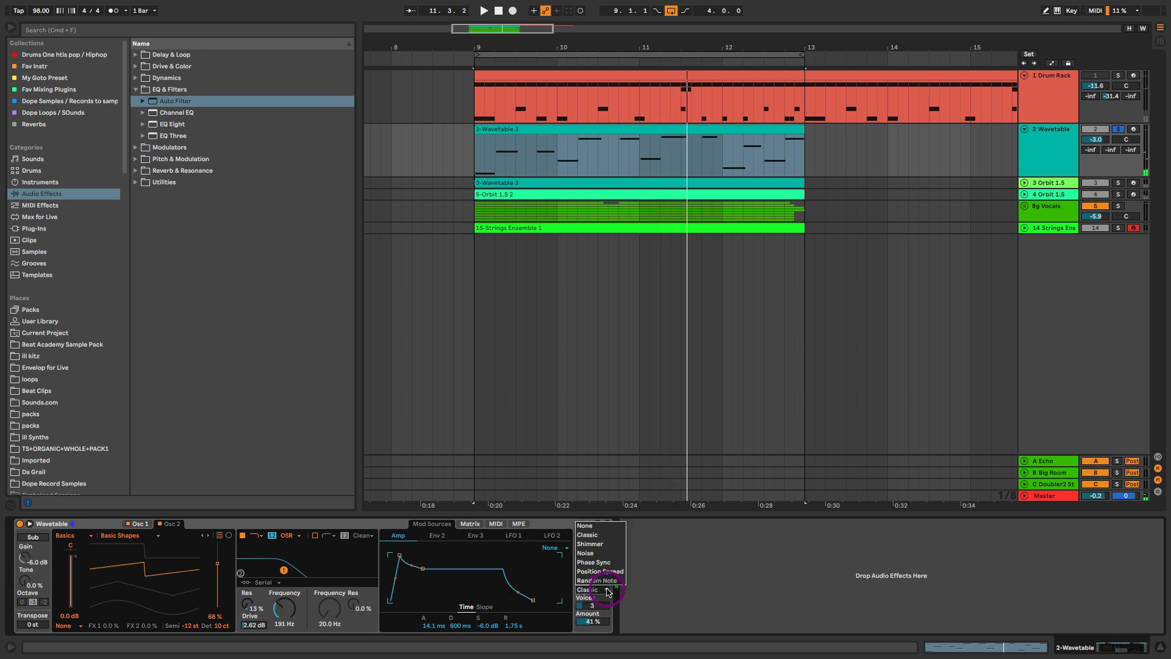
pyautogui.click(611, 540)
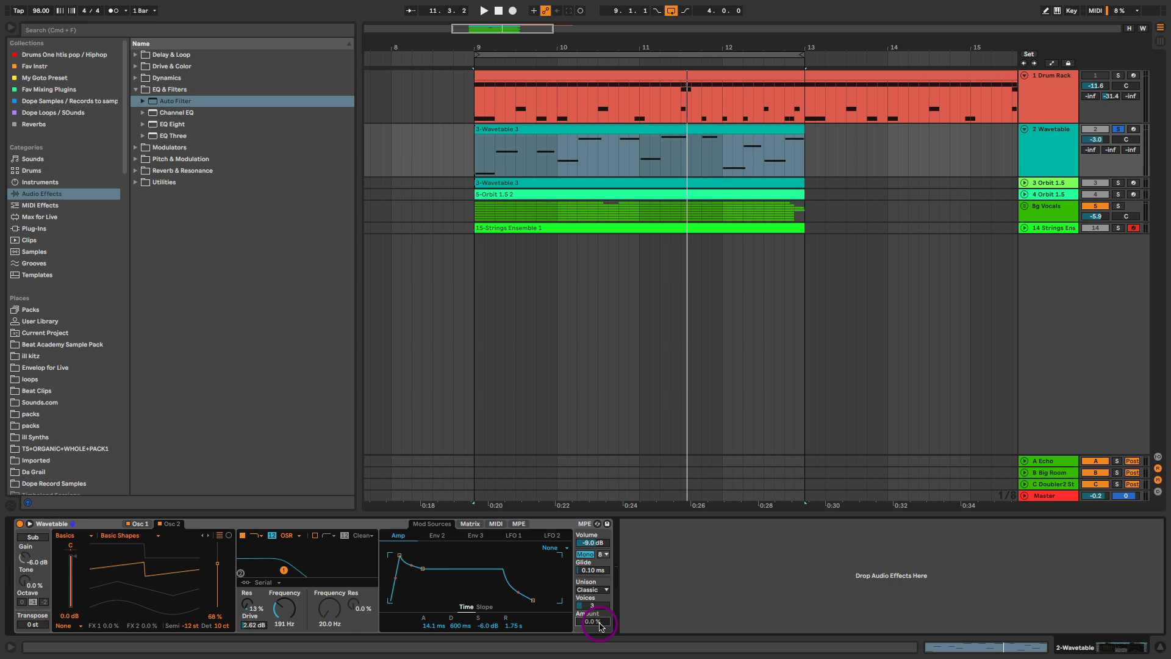
pyautogui.press('space')
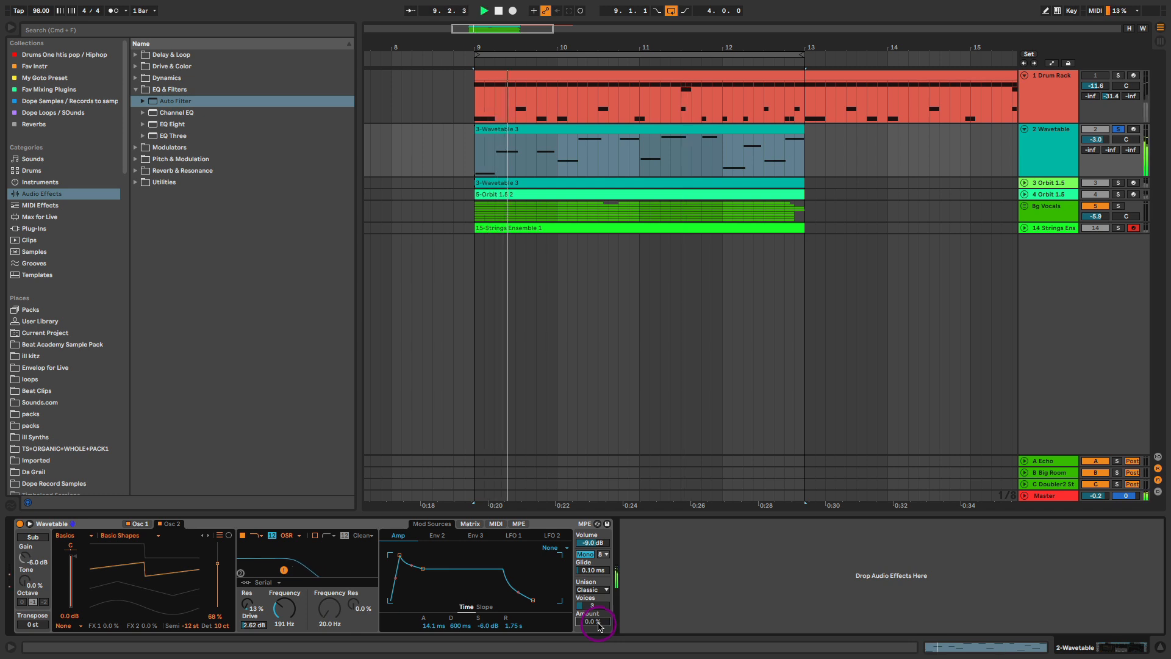
pyautogui.moveTo(598, 626)
pyautogui.mouseDown()
pyautogui.moveTo(598, 599)
pyautogui.moveTo(599, 619)
pyautogui.mouseUp()
pyautogui.click(599, 622)
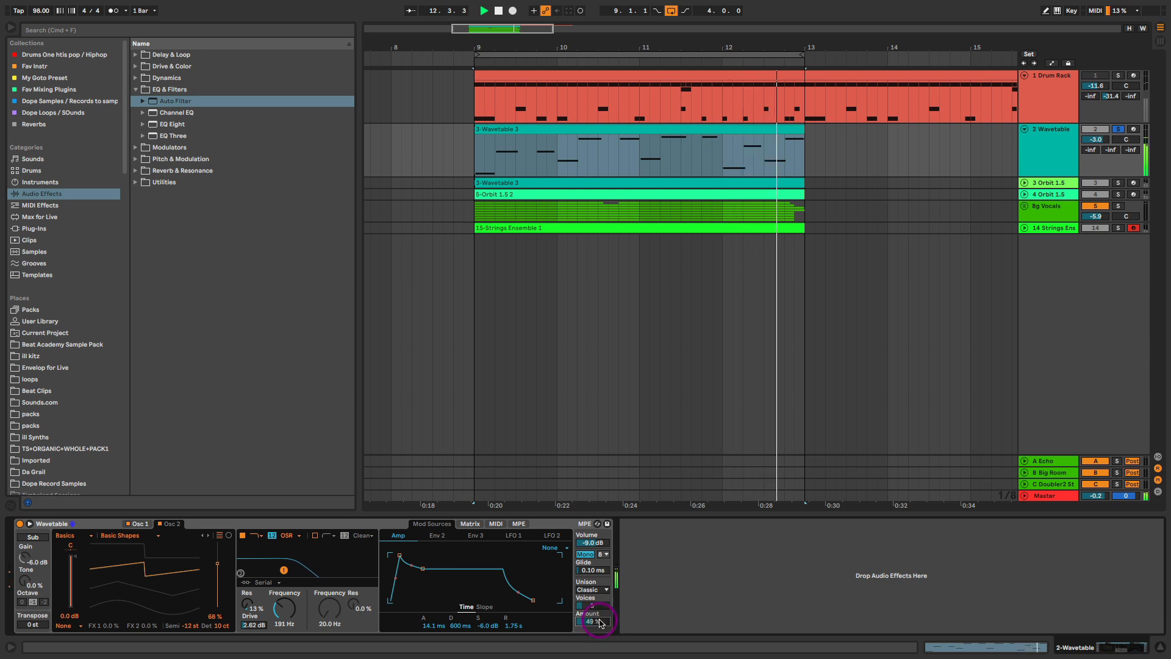
pyautogui.press('space')
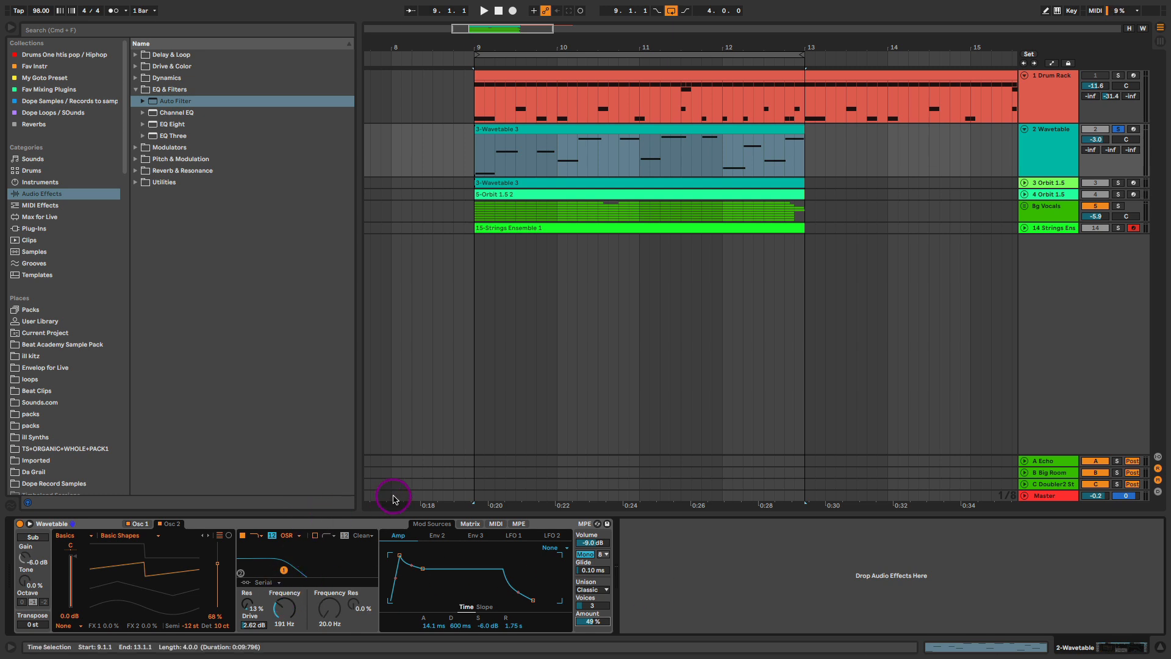
# - Expand the 3 Orbit 1.5 track, open its clip's notes, and solo it together with the Wavetable track
pyautogui.click(1024, 182)
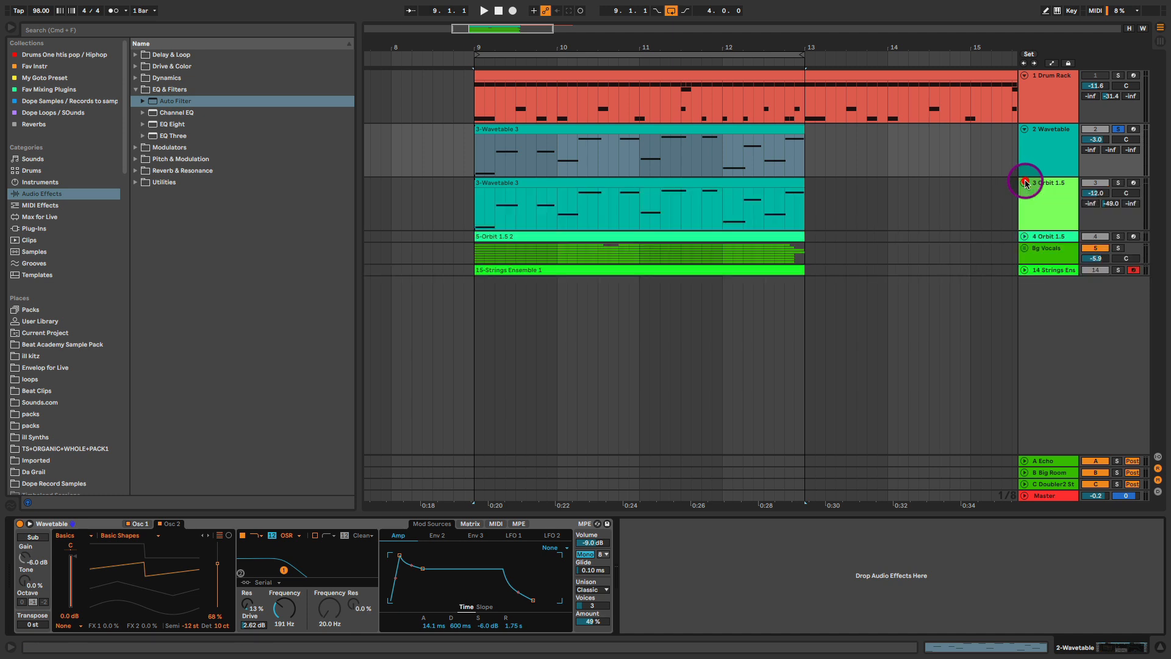
pyautogui.click(694, 128)
pyautogui.doubleClick(696, 182)
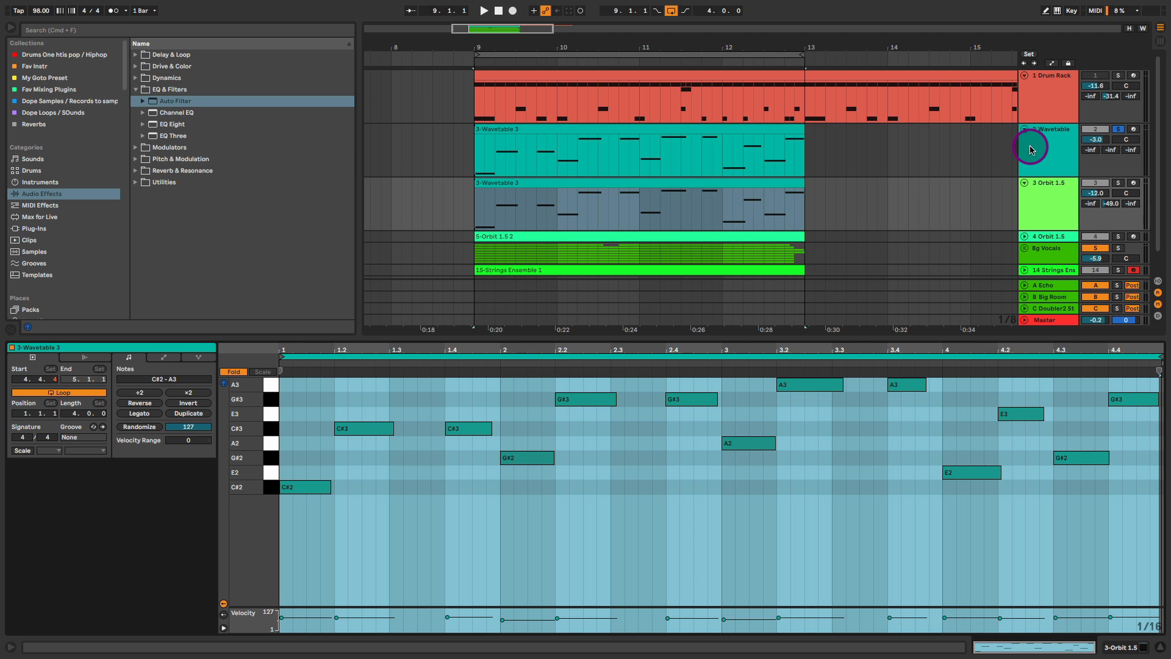
pyautogui.click(1119, 183)
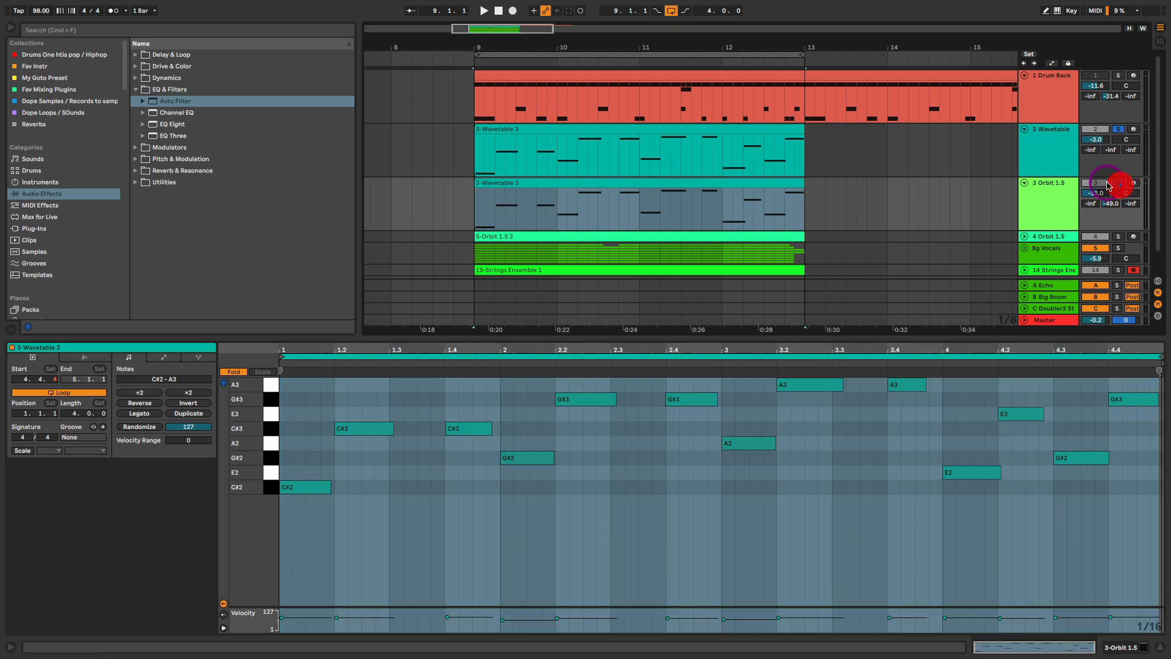
pyautogui.click(1066, 195)
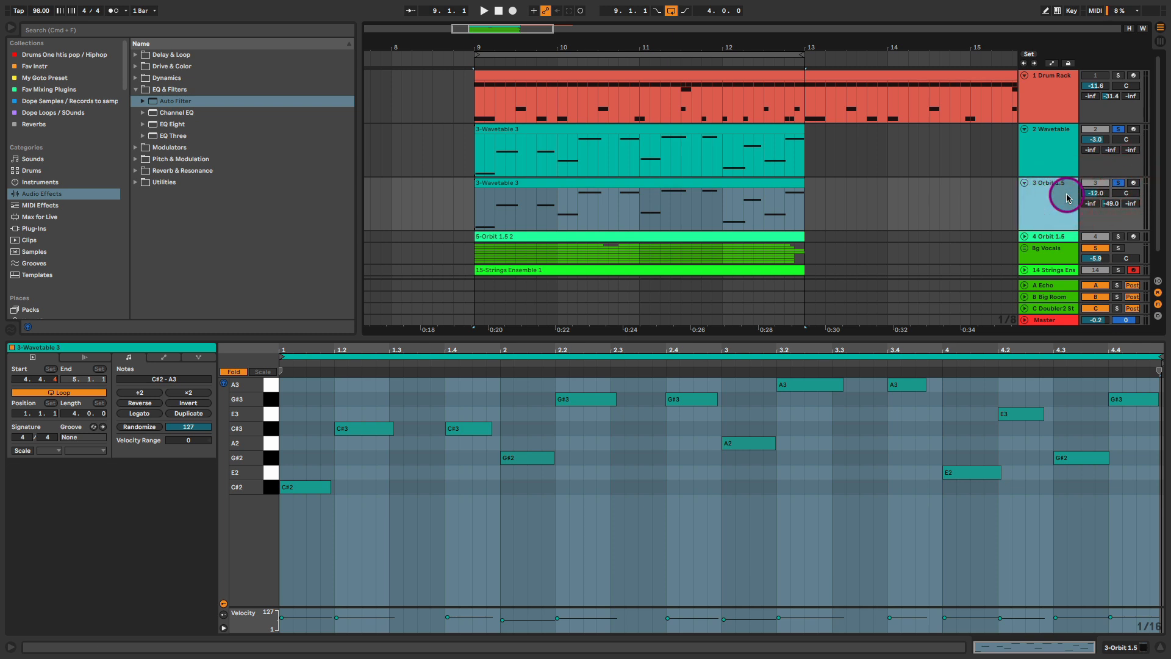
# - Open the instrument window of the 3 Orbit 1.5 track and move it clear of the track controls
pyautogui.click(1071, 143)
pyautogui.doubleClick(1062, 190)
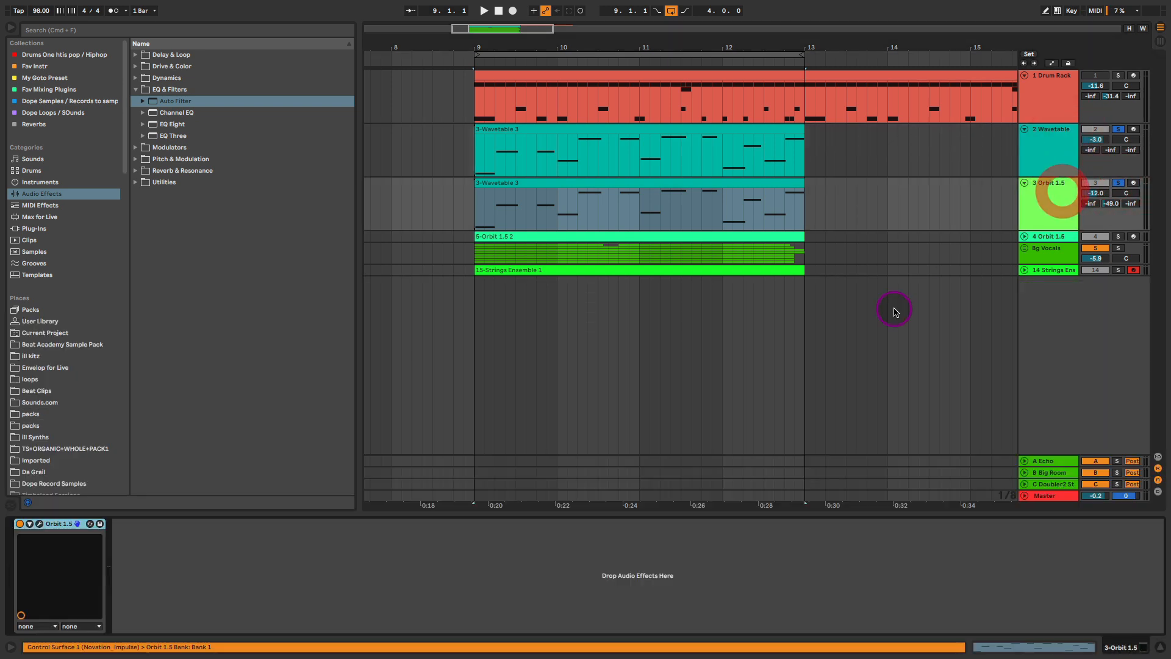
pyautogui.click(39, 524)
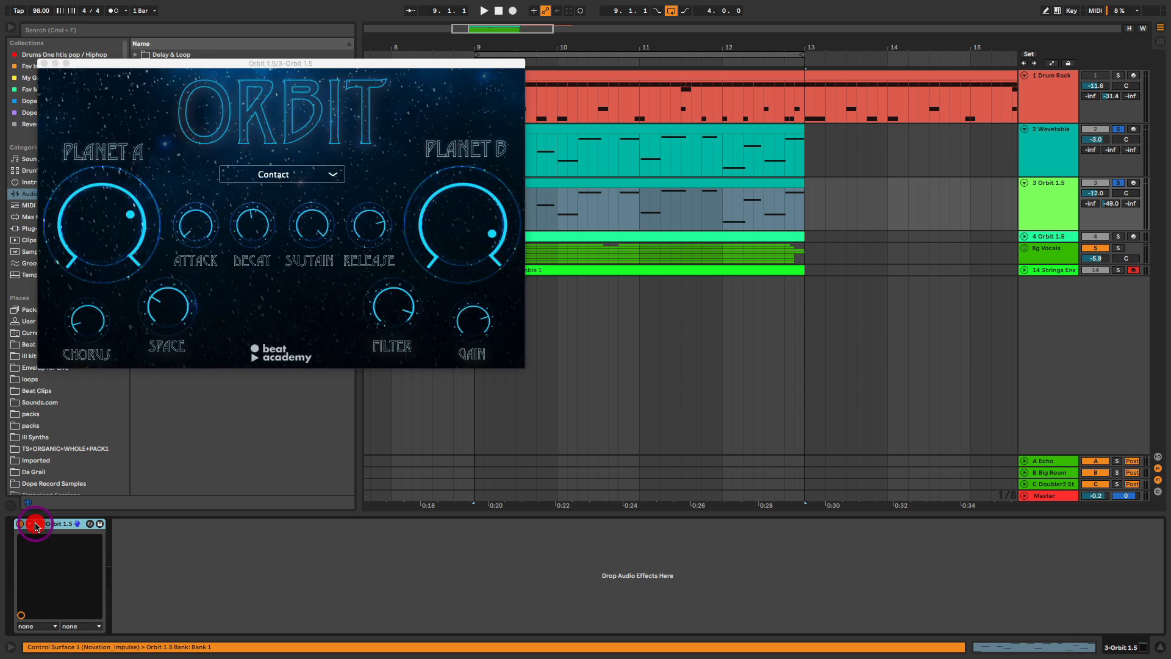
pyautogui.moveTo(278, 63); pyautogui.dragTo(422, 249)
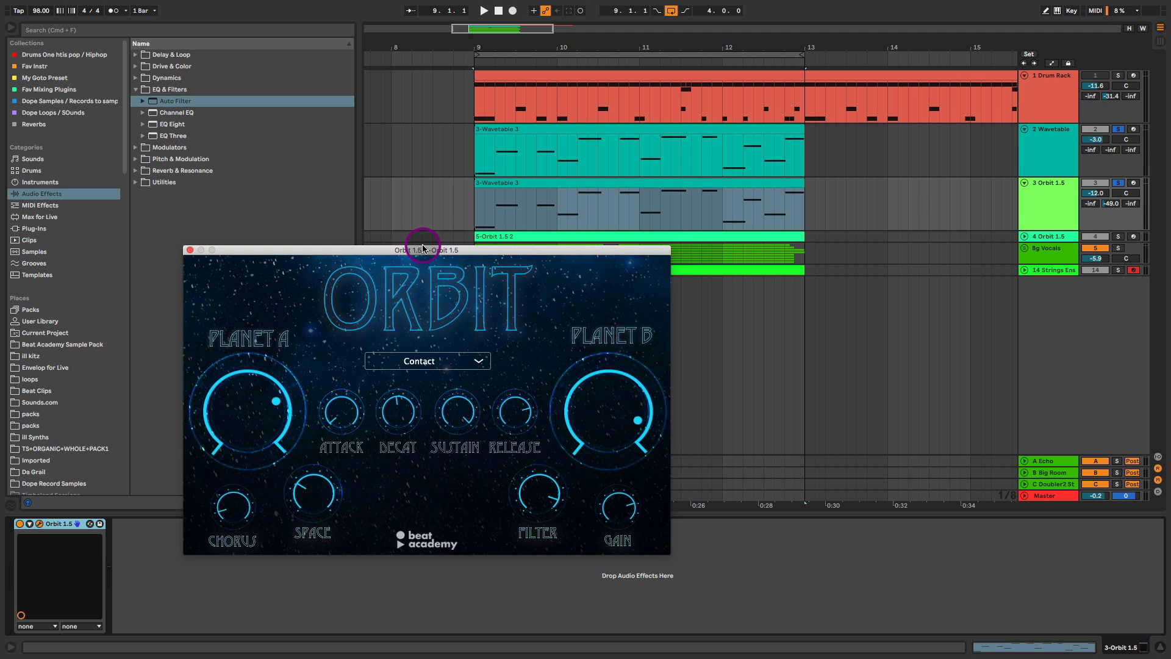
pyautogui.moveTo(425, 252); pyautogui.dragTo(379, 189)
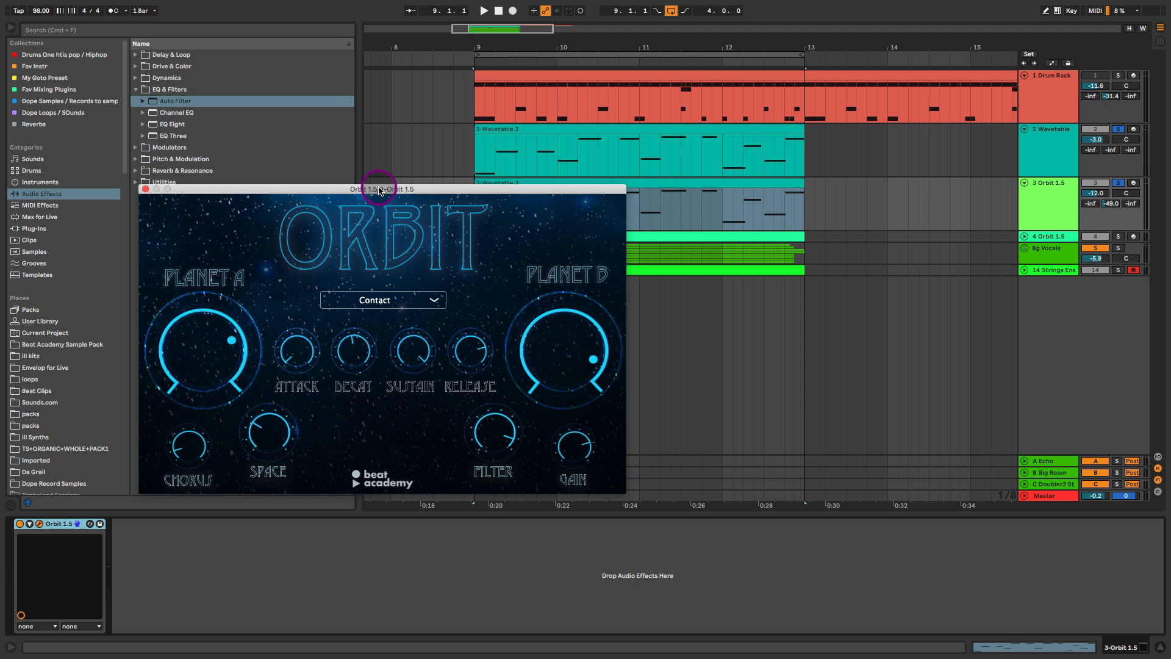
pyautogui.moveTo(380, 190); pyautogui.dragTo(353, 177)
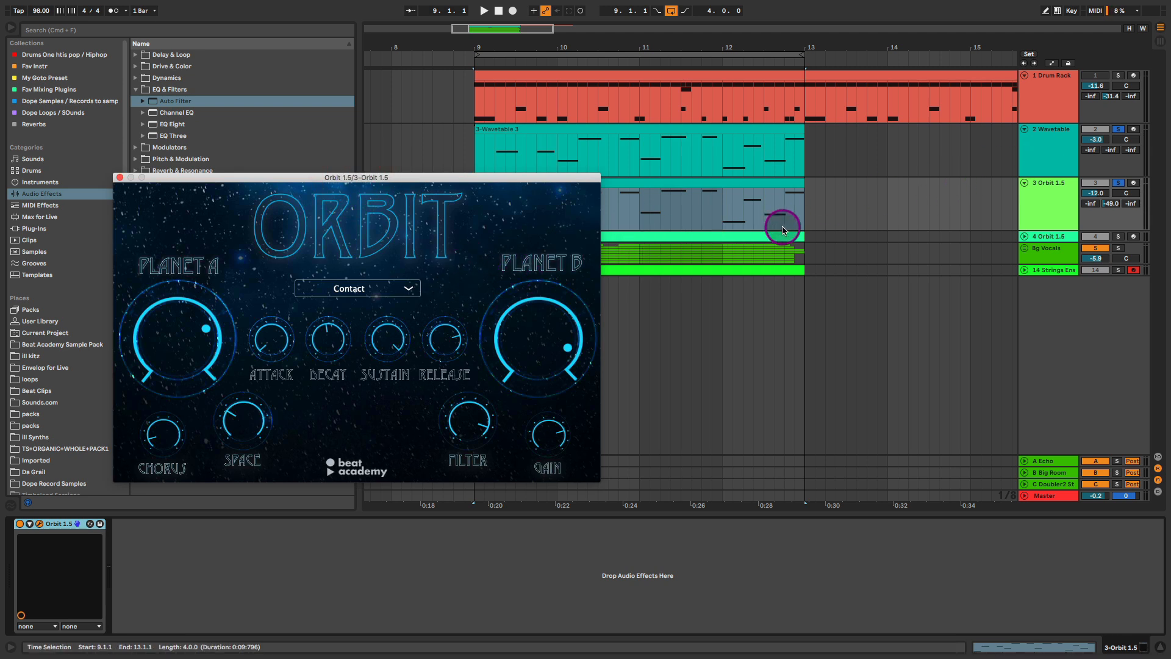
# - Play the 3 Orbit 1.5 layer soloed on its own, set its Planet A level to -10.7 dB, and close its window
pyautogui.click(1117, 128)
pyautogui.press('space')
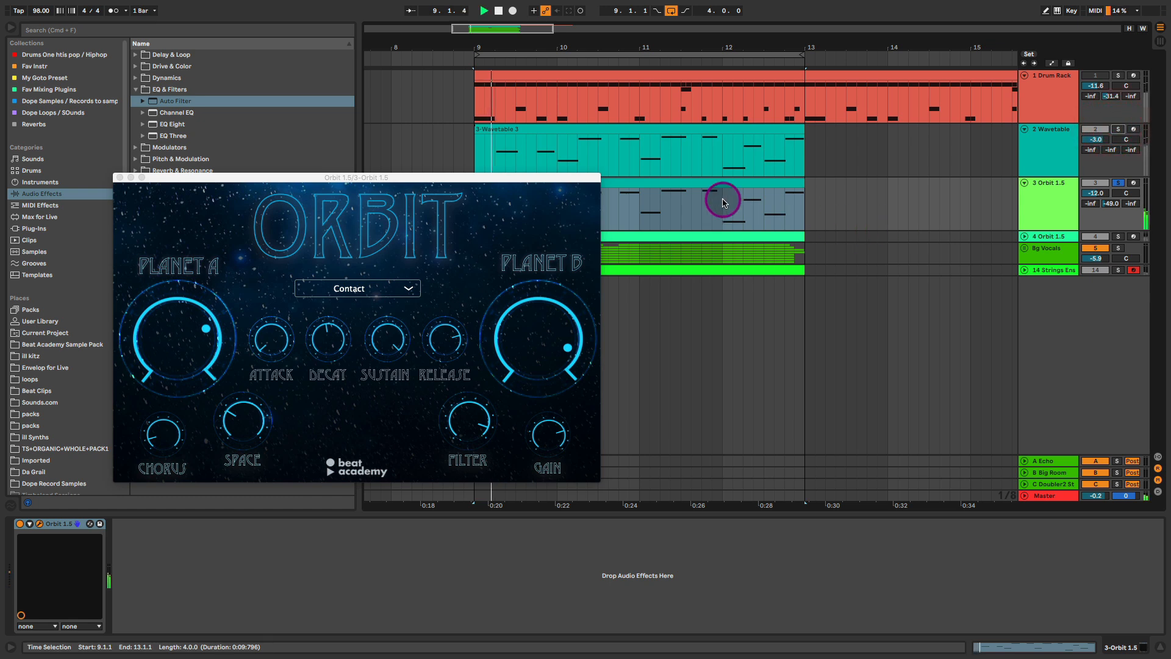
pyautogui.moveTo(554, 178); pyautogui.dragTo(769, 323)
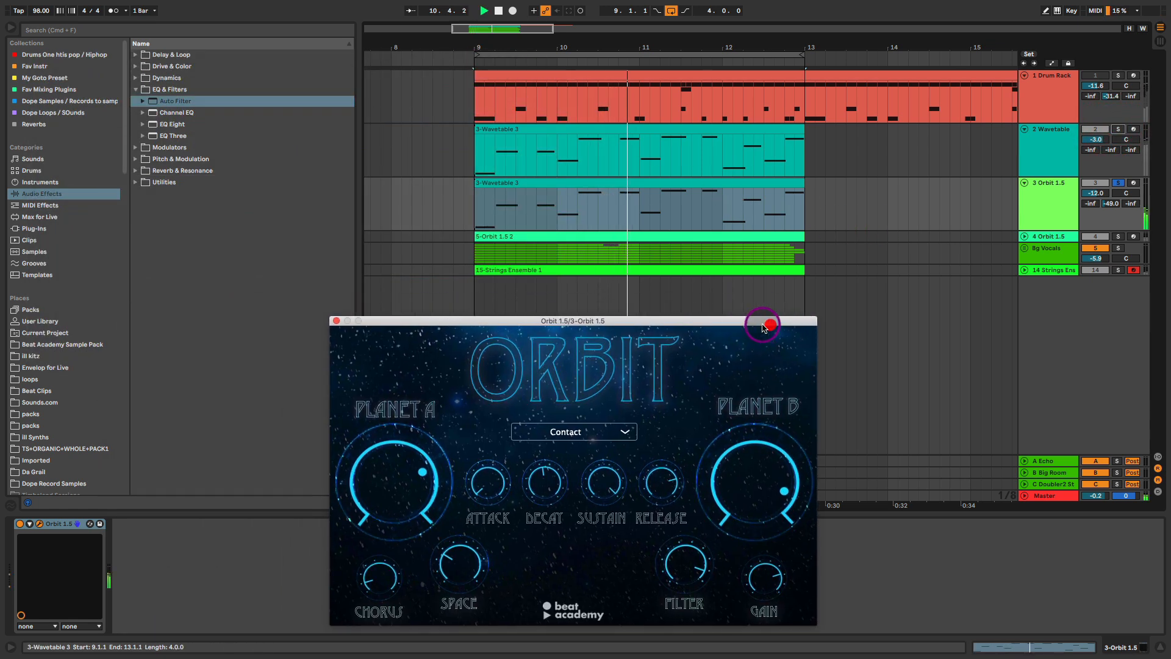
pyautogui.moveTo(404, 490)
pyautogui.moveTo(404, 490); pyautogui.dragTo(385, 492)
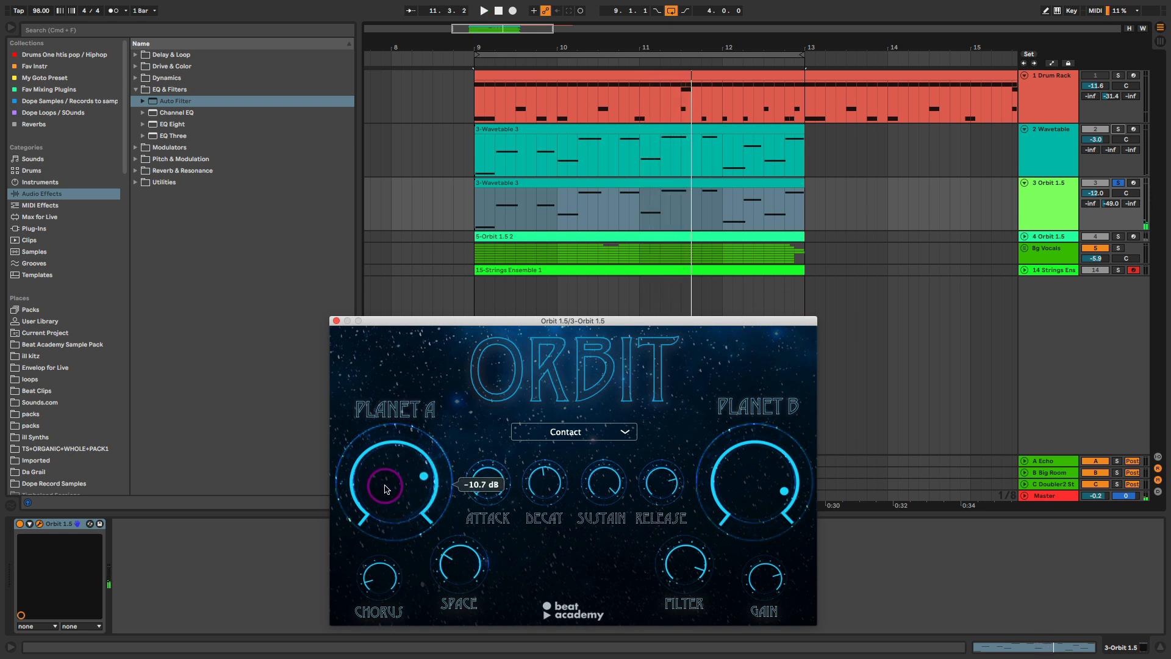
pyautogui.moveTo(738, 478)
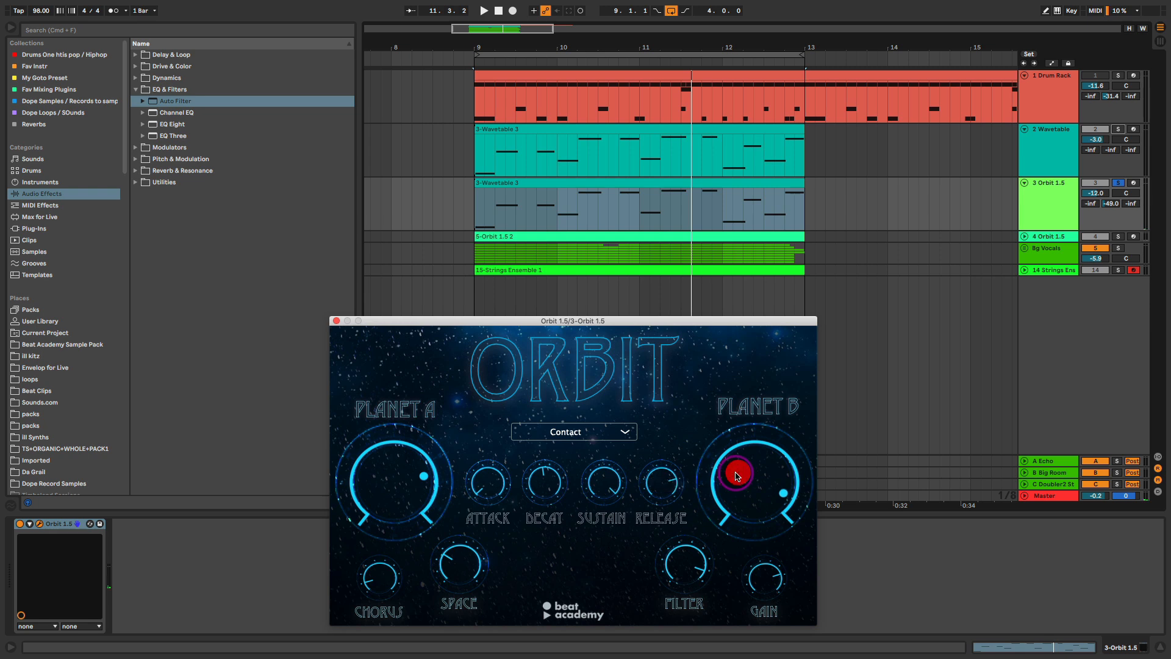
pyautogui.click(335, 322)
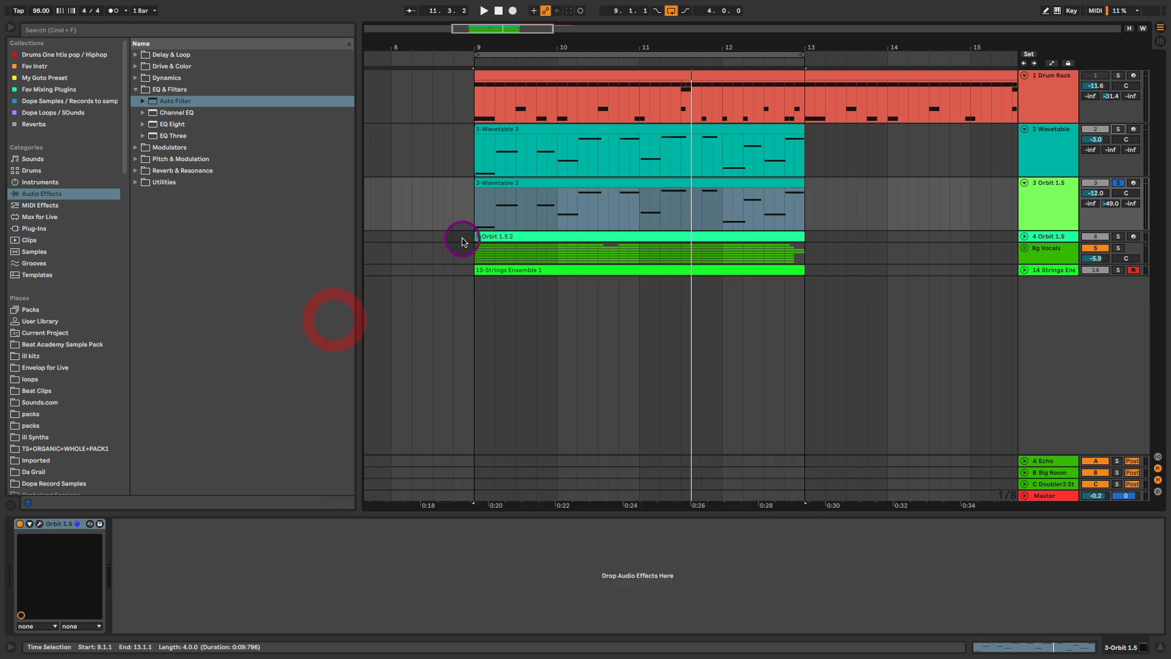
# - Set the 3 Orbit 1.5 track's volume to -8.5 dB in the mixer, comparing the soloed Wavetable with and without it
pyautogui.press('Tab')
pyautogui.press('space')
pyautogui.moveTo(510, 397); pyautogui.dragTo(499, 376)
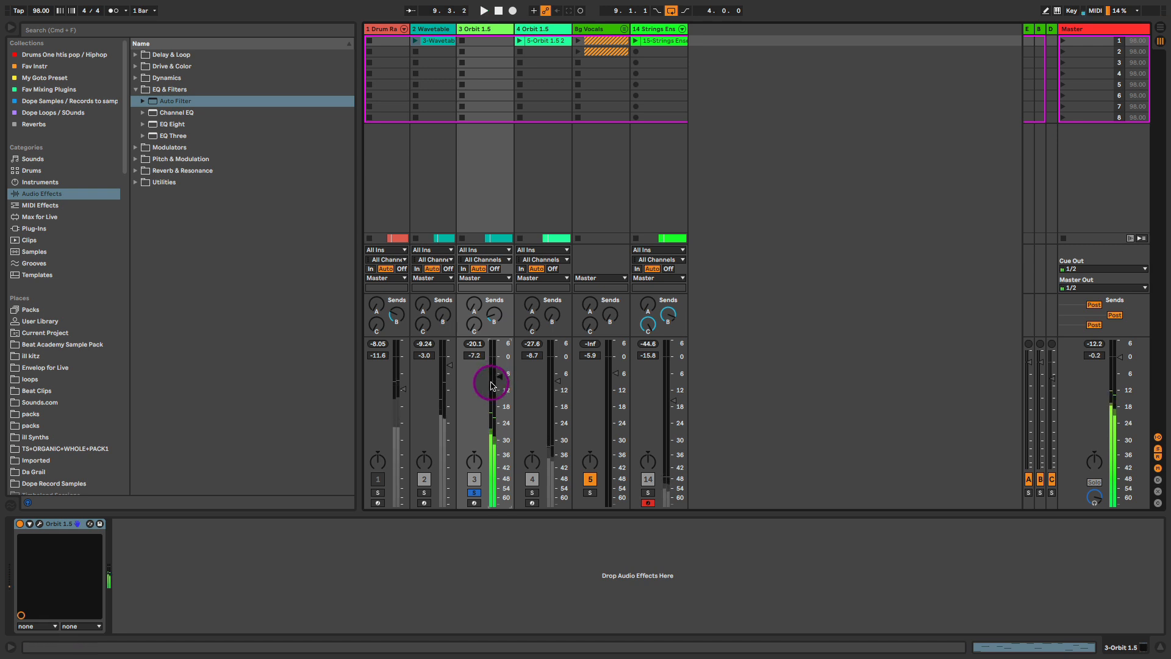
pyautogui.click(425, 493)
pyautogui.moveTo(499, 374); pyautogui.dragTo(500, 381)
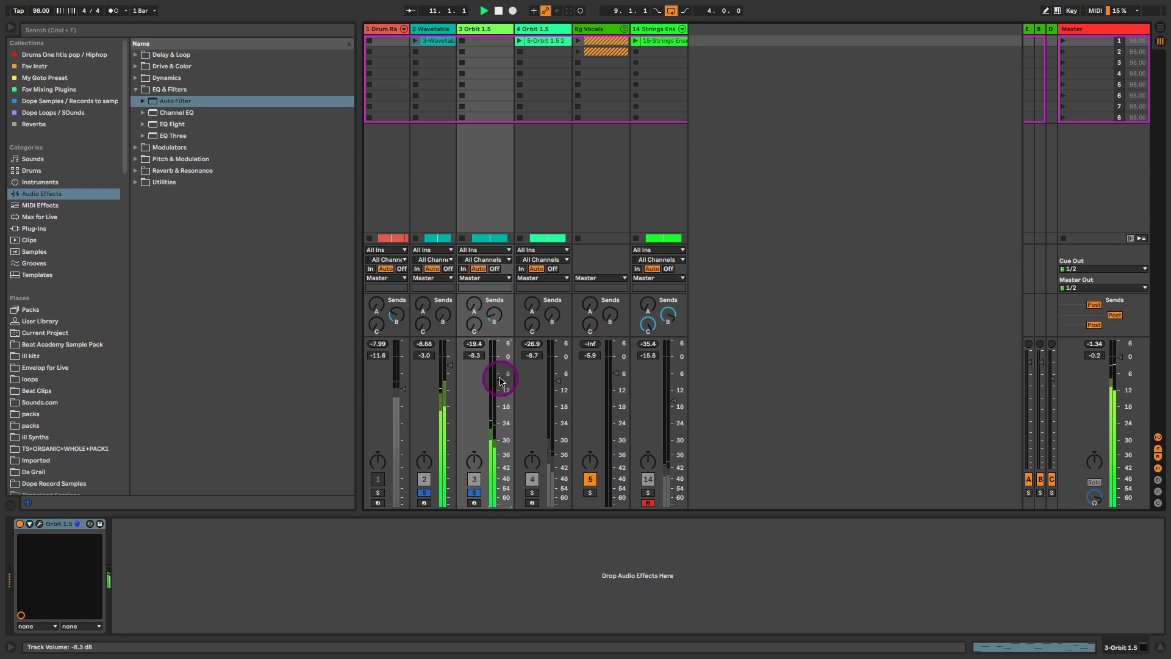
pyautogui.click(476, 493)
pyautogui.click(476, 493)
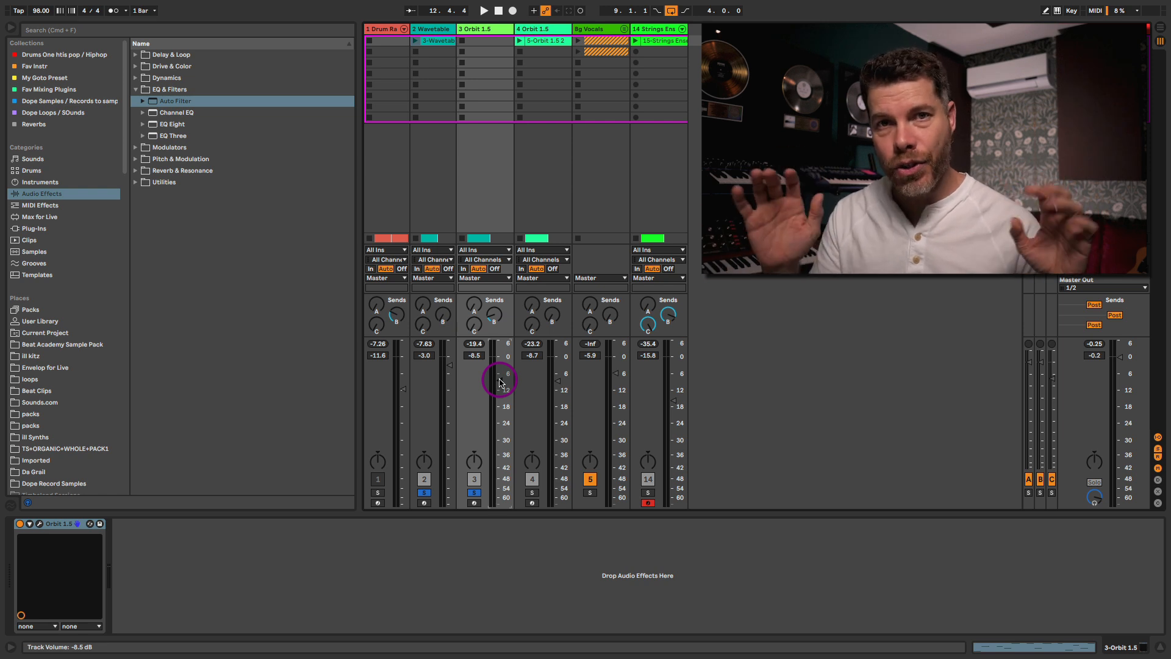
# - Review the Solaris preset of the 4 Orbit 1.5 track in its instrument window while playing that track soloed
pyautogui.press('Tab')
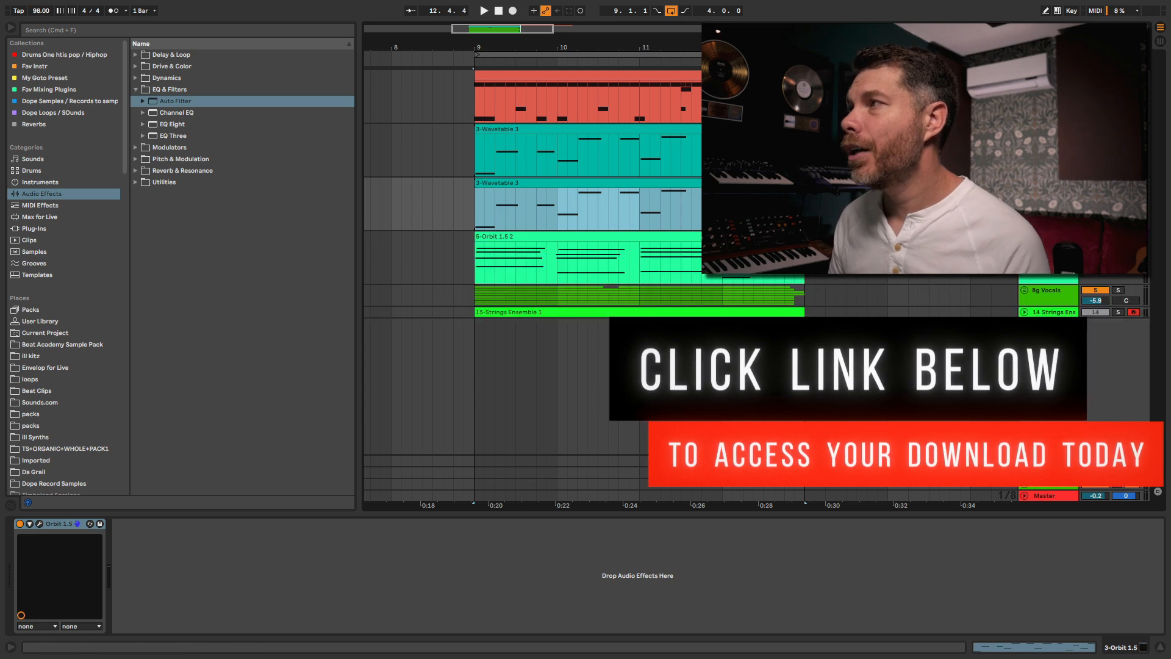
pyautogui.click(1048, 182)
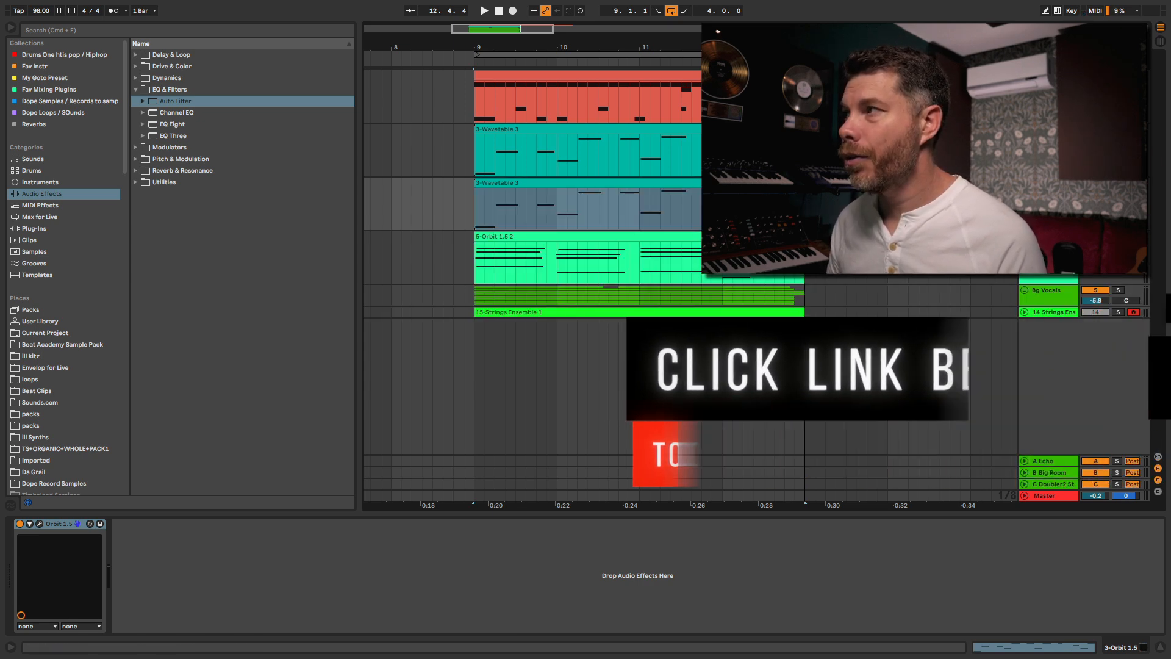
pyautogui.click(1048, 237)
pyautogui.click(39, 524)
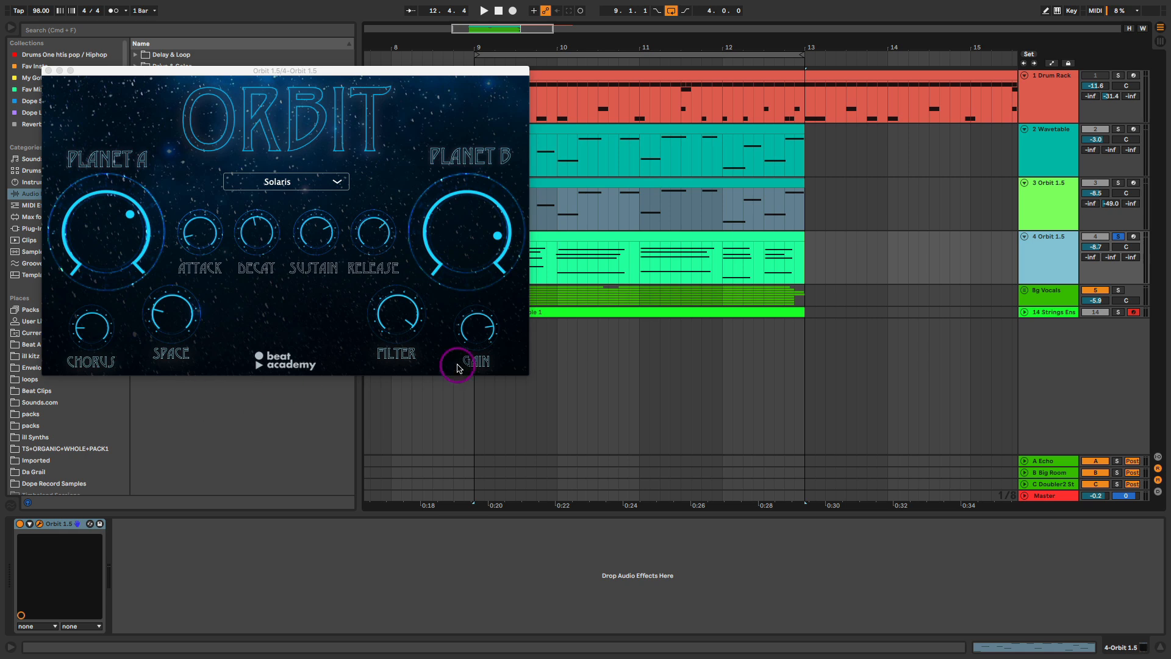
pyautogui.press('space')
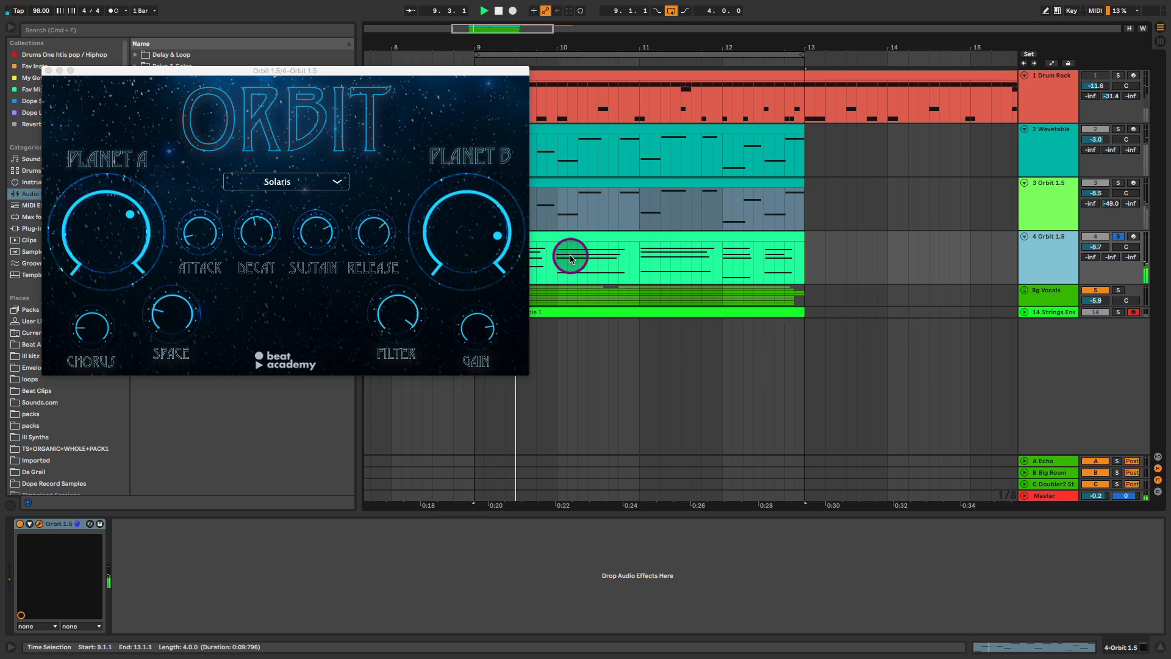
pyautogui.click(48, 71)
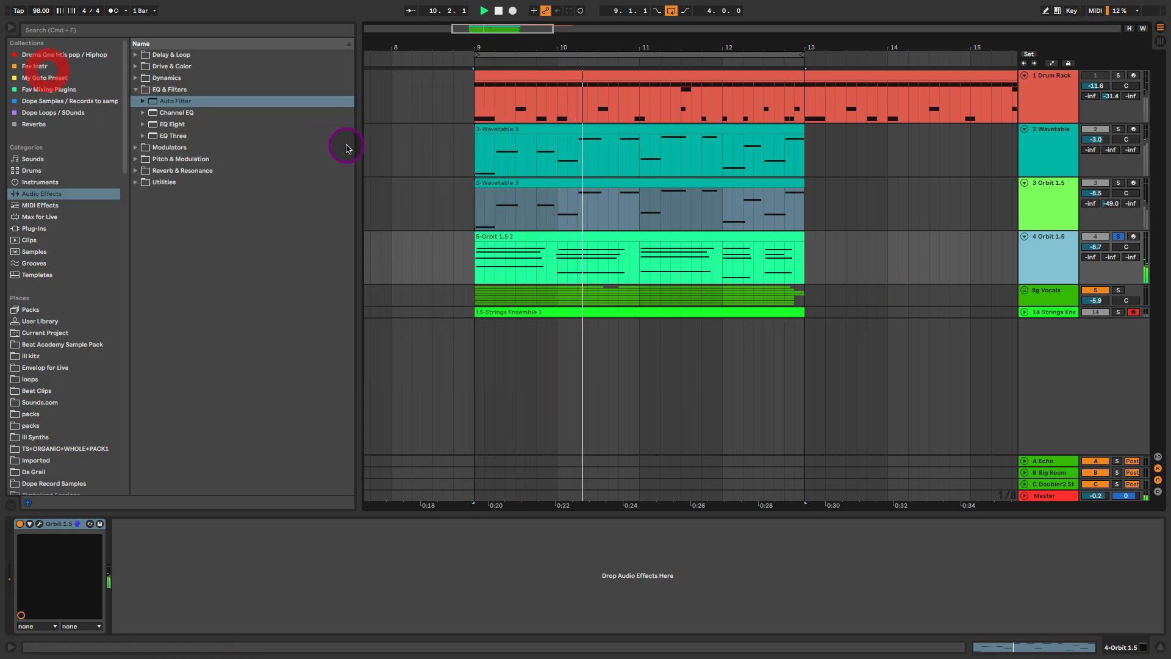
# - Set the 4 Orbit 1.5 track's volume to -0.1 dB in the mixer while playing it soloed with the Wavetable and 3 Orbit 1.5
pyautogui.press('Tab')
pyautogui.moveTo(555, 370); pyautogui.dragTo(555, 343)
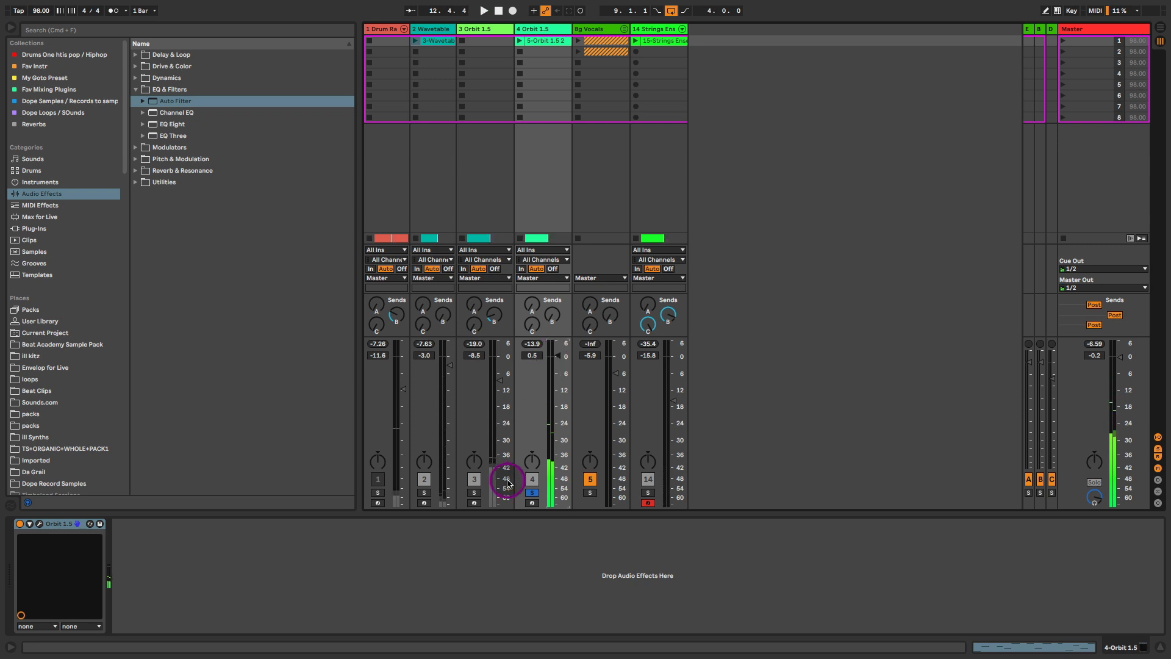
pyautogui.click(473, 493)
pyautogui.click(420, 494)
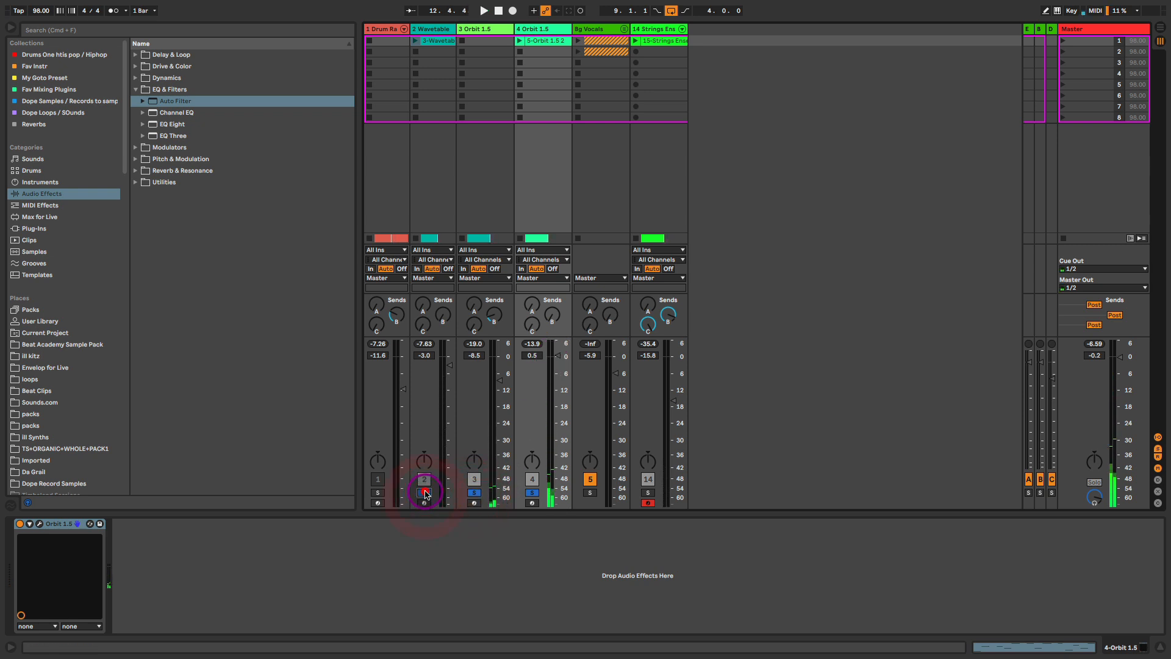
pyautogui.press('space')
pyautogui.moveTo(557, 355); pyautogui.dragTo(558, 358)
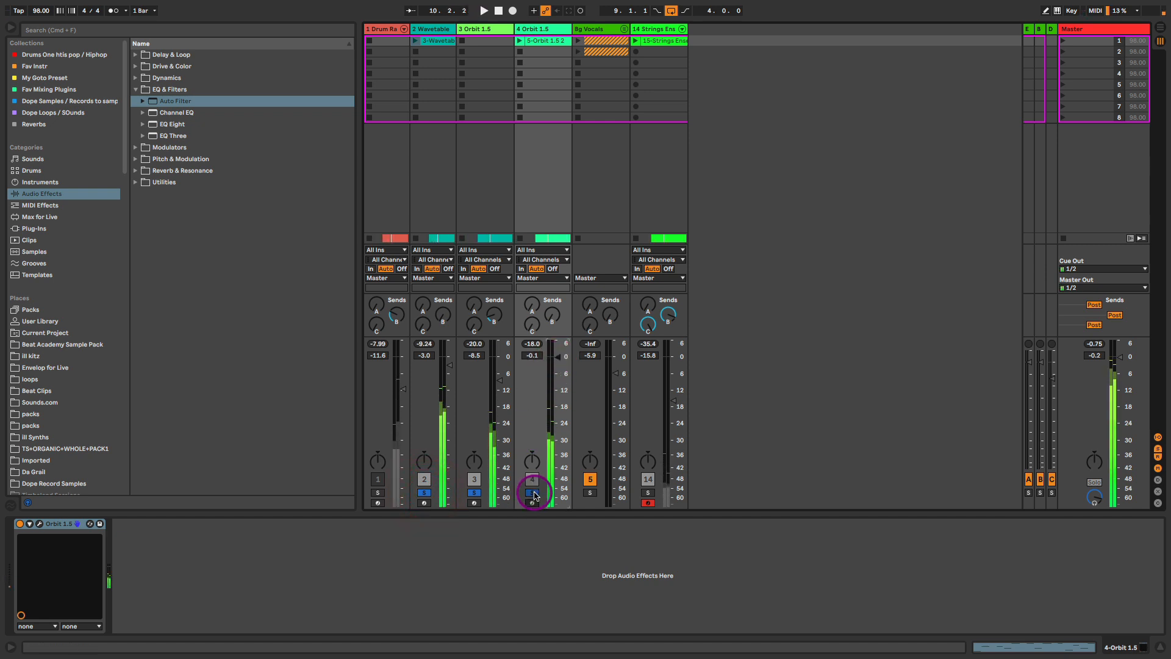
# - Unfold the Bg Vocals group in the arrangement and expand its audio tracks 6 to 13 to show their waveforms
pyautogui.press('Tab')
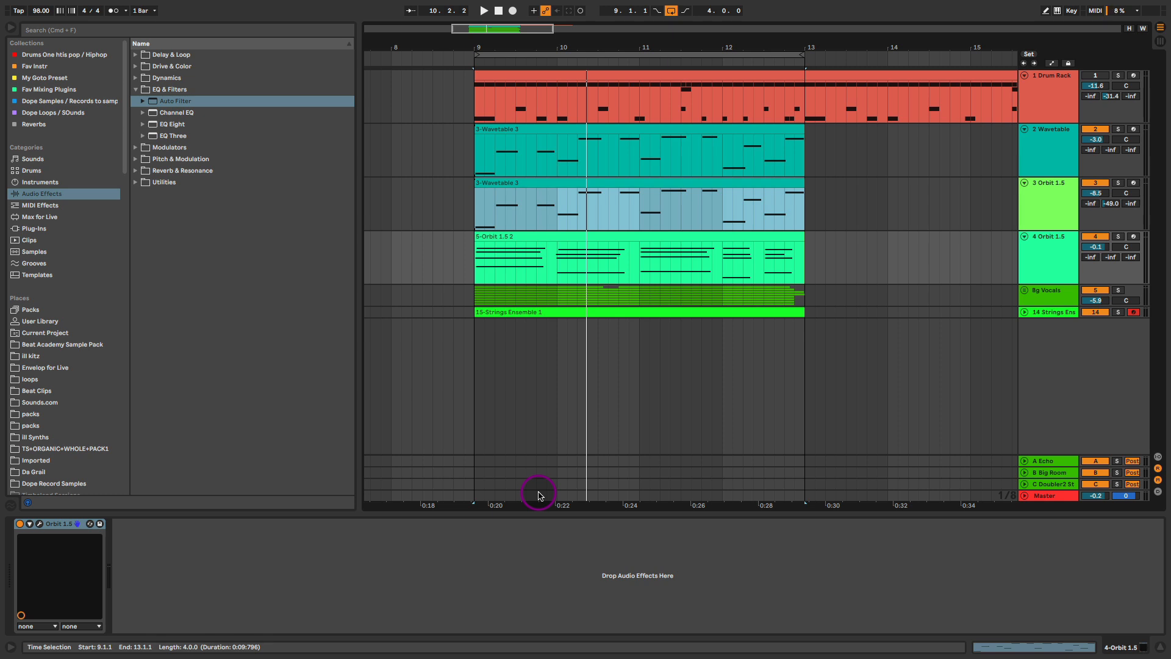
pyautogui.click(1024, 291)
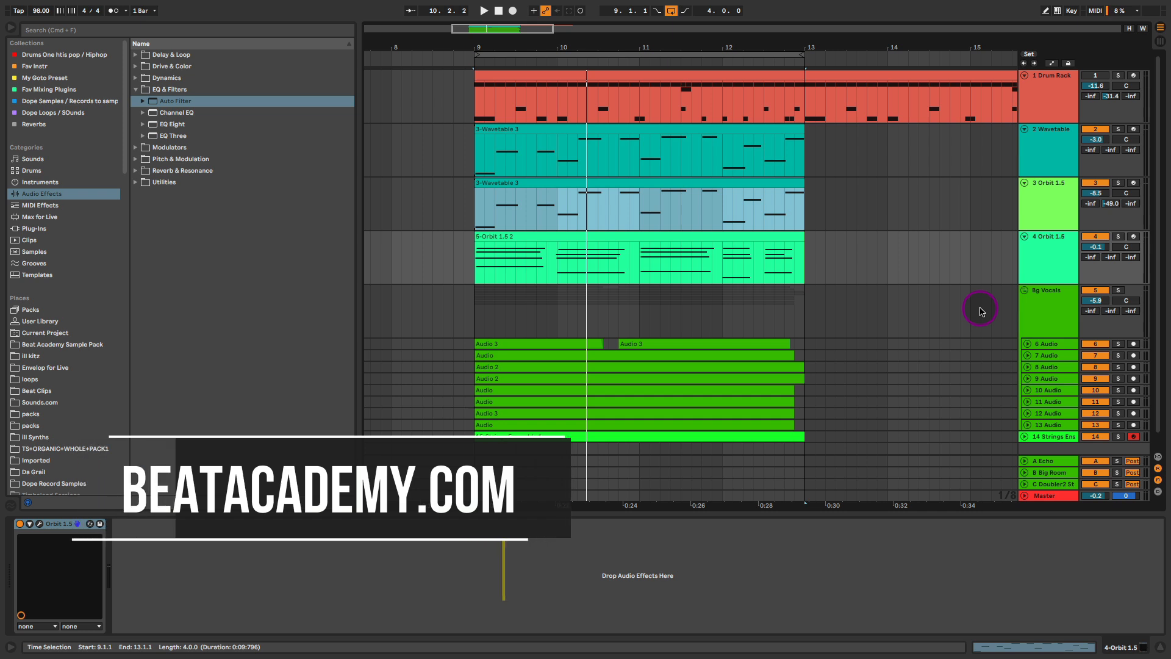
pyautogui.click(1053, 330)
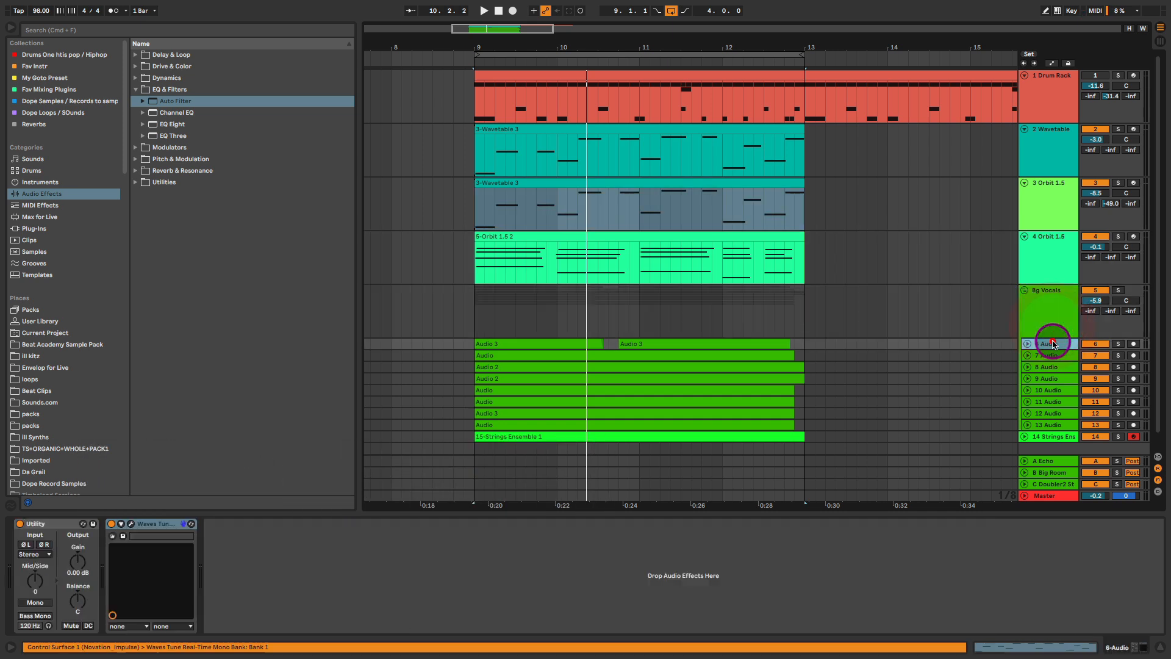
pyautogui.click(1035, 426)
pyautogui.click(1027, 425)
pyautogui.moveTo(944, 285); pyautogui.dragTo(891, 355)
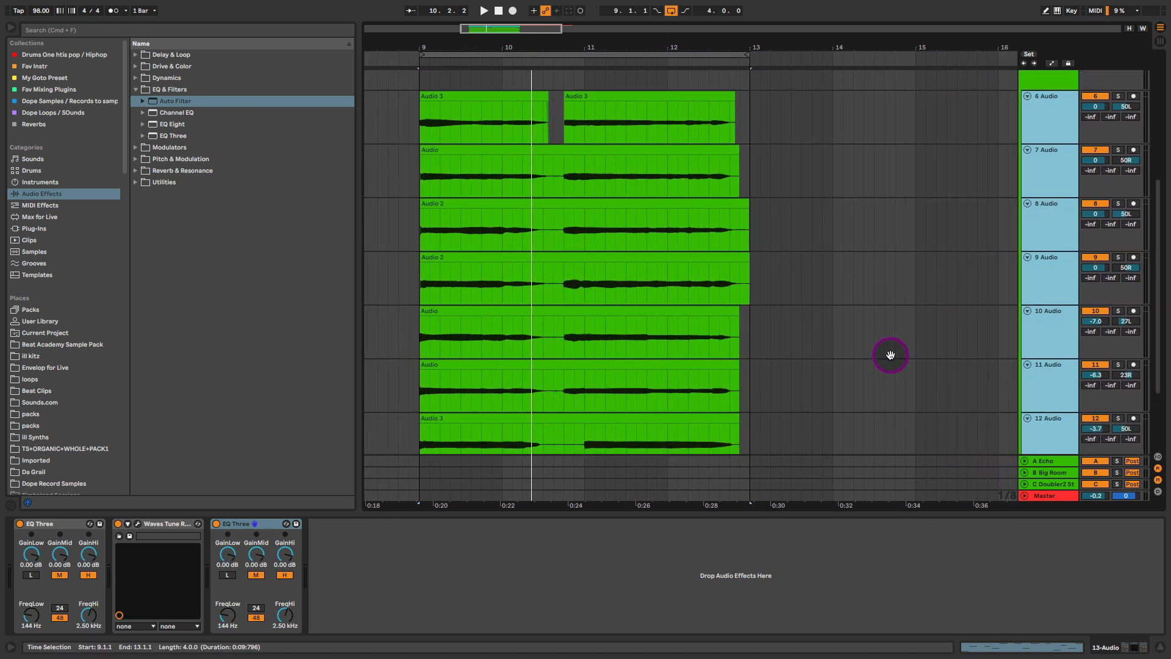
pyautogui.click(874, 262)
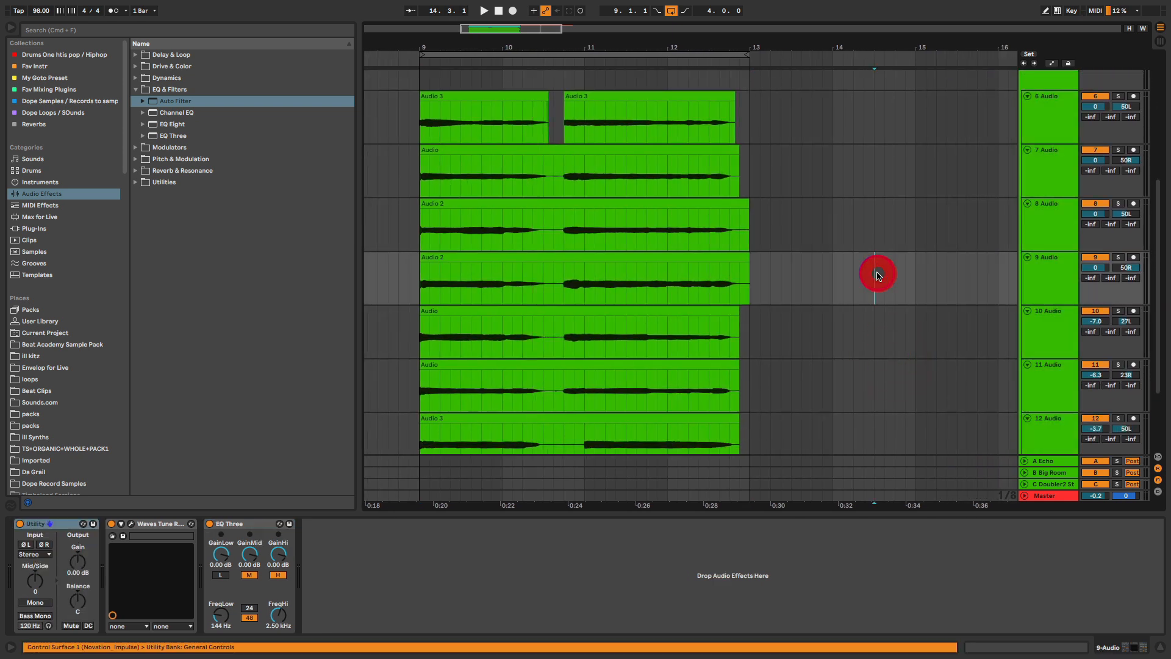
pyautogui.moveTo(844, 183); pyautogui.dragTo(833, 241)
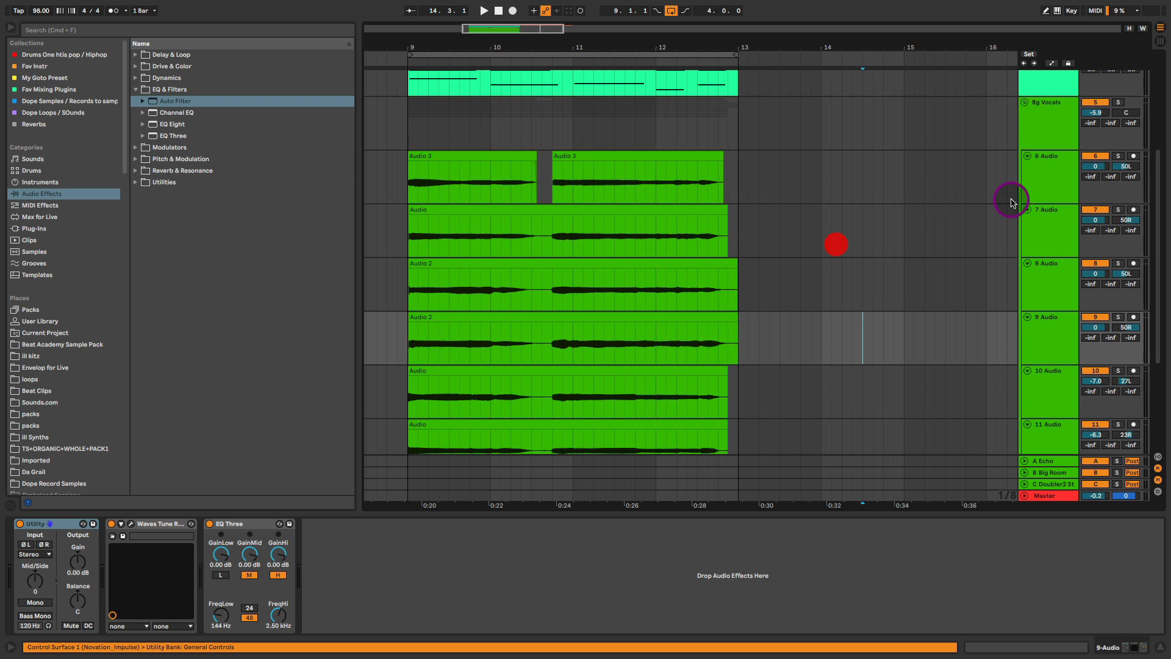
# - Play the soloed 6 Audio vocal from bar 9, adding the 7, 8 and 9 Audio tracks to the solo one by one
pyautogui.click(1043, 180)
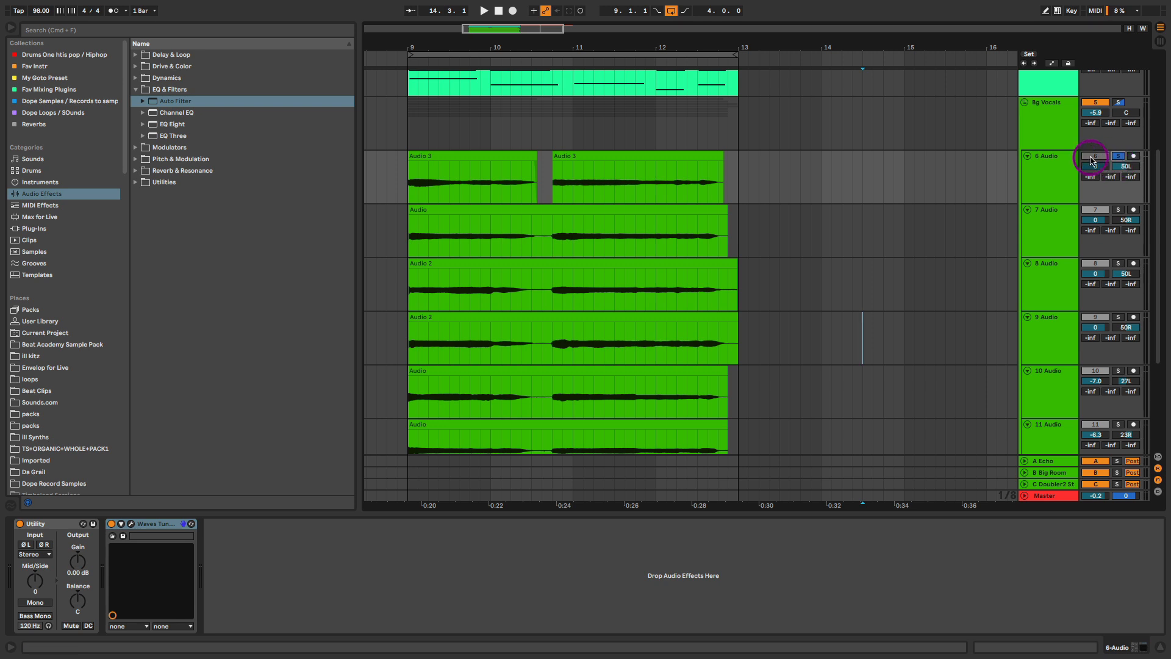
pyautogui.click(407, 188)
pyautogui.press('space')
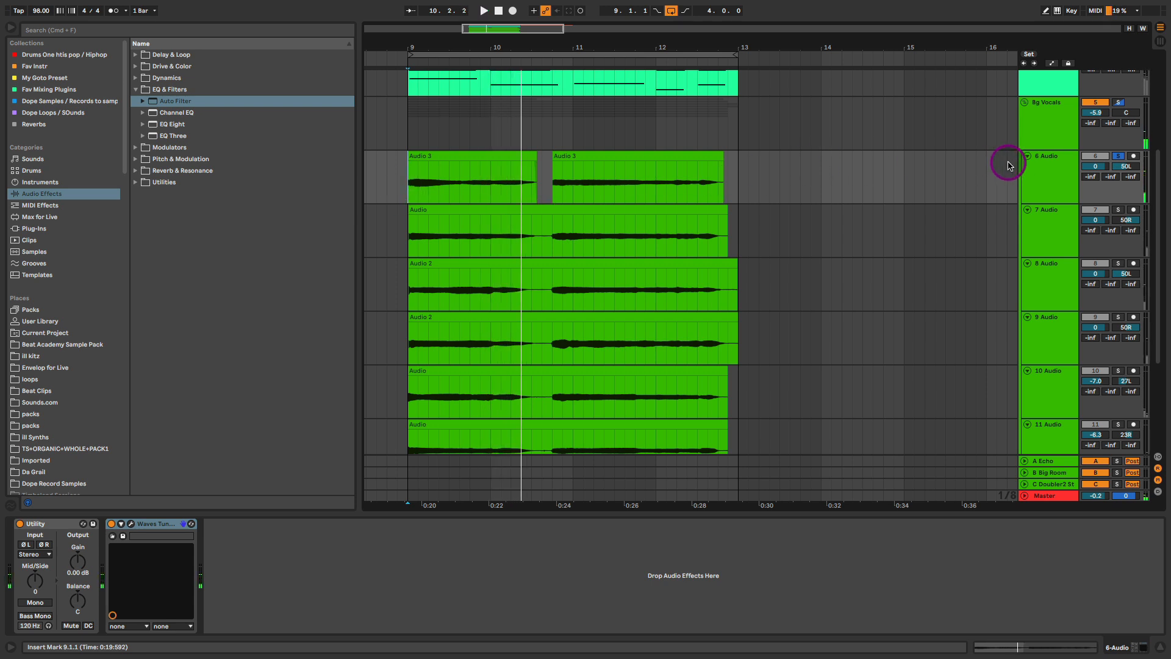
pyautogui.click(1118, 211)
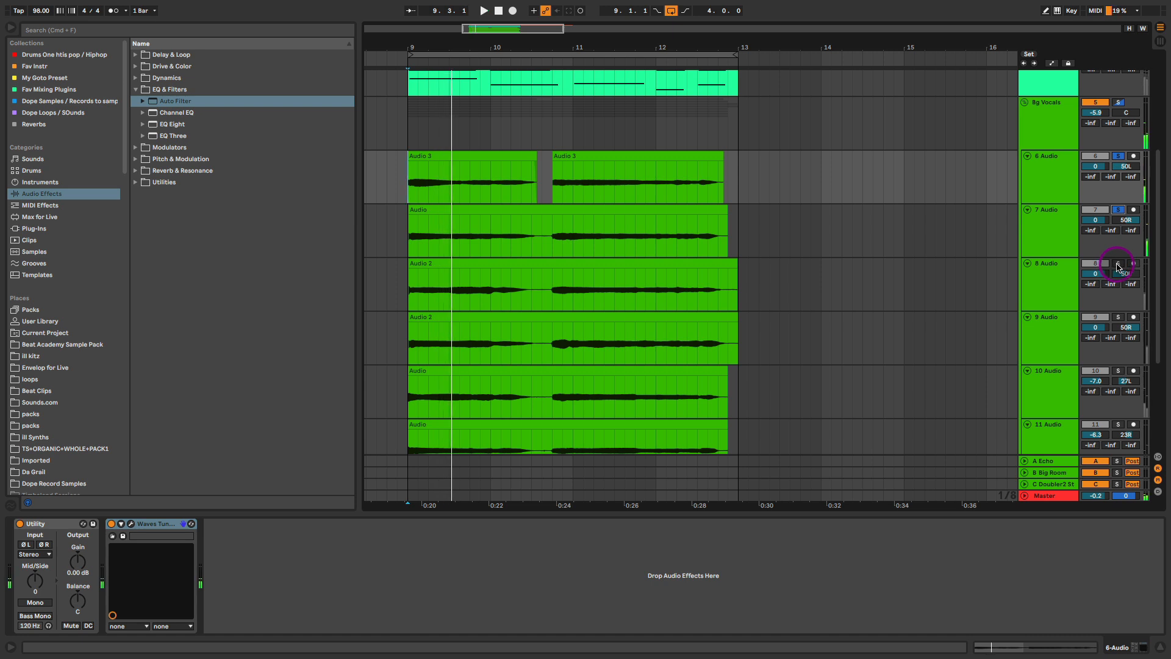
pyautogui.click(1118, 265)
pyautogui.click(1118, 317)
pyautogui.press('space')
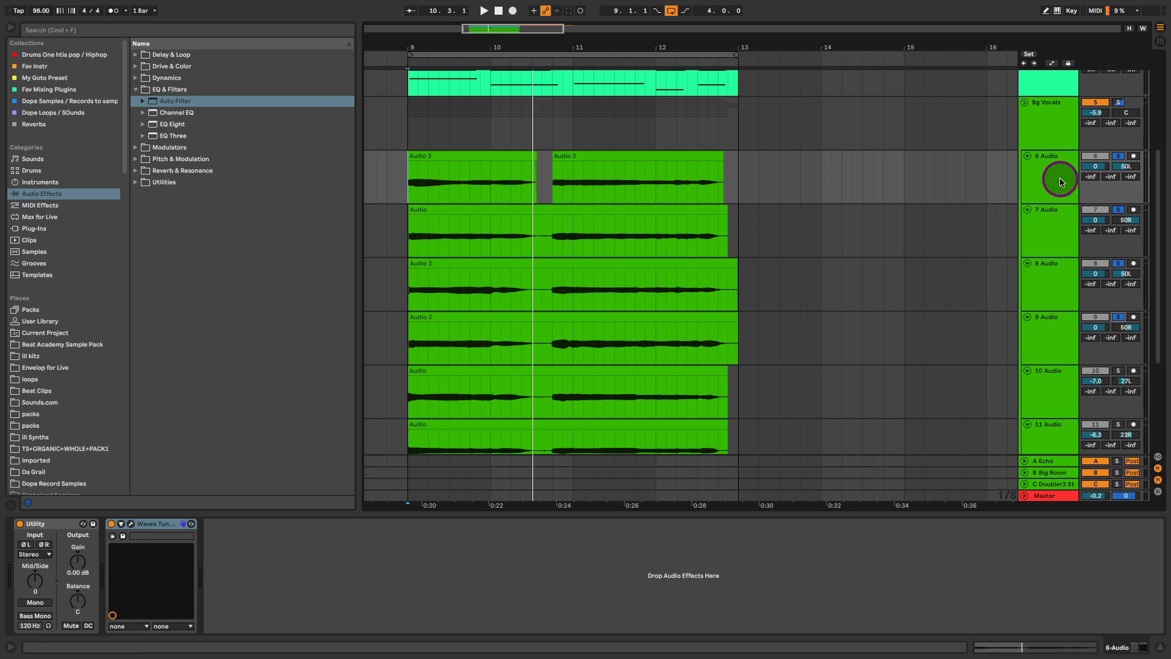
# - Select the vocal tracks from 6 Audio to 13 Audio and link them for simultaneous editing
pyautogui.moveTo(896, 209)
pyautogui.mouseDown()
pyautogui.moveTo(870, 110)
pyautogui.moveTo(881, 193)
pyautogui.mouseUp()
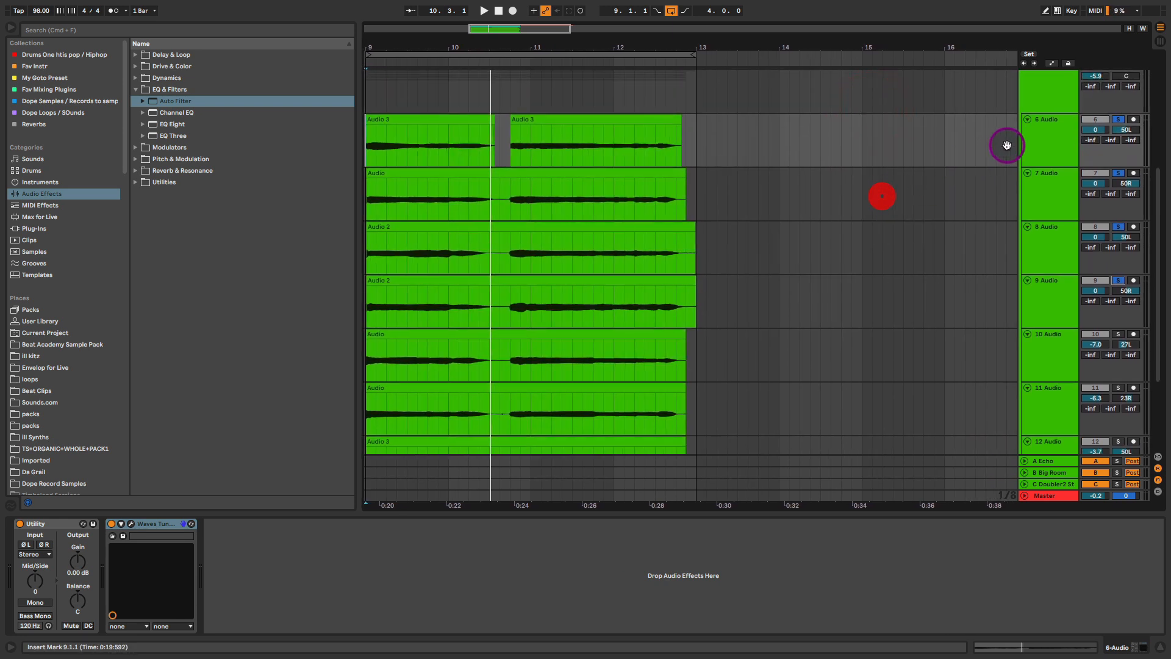
pyautogui.click(1059, 136)
pyautogui.scroll(-1, 1159, 236)
pyautogui.moveTo(1159, 236); pyautogui.dragTo(1158, 261)
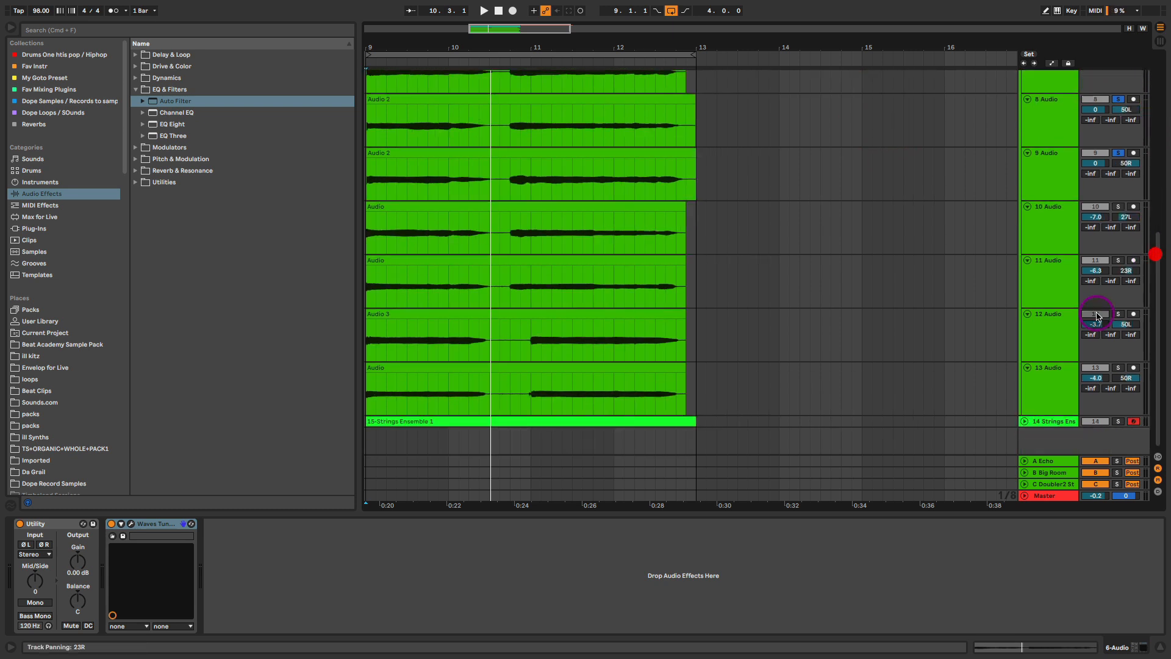
pyautogui.keyDown('shift'); pyautogui.click(1051, 383); pyautogui.keyUp('shift')
pyautogui.rightClick(1052, 382)
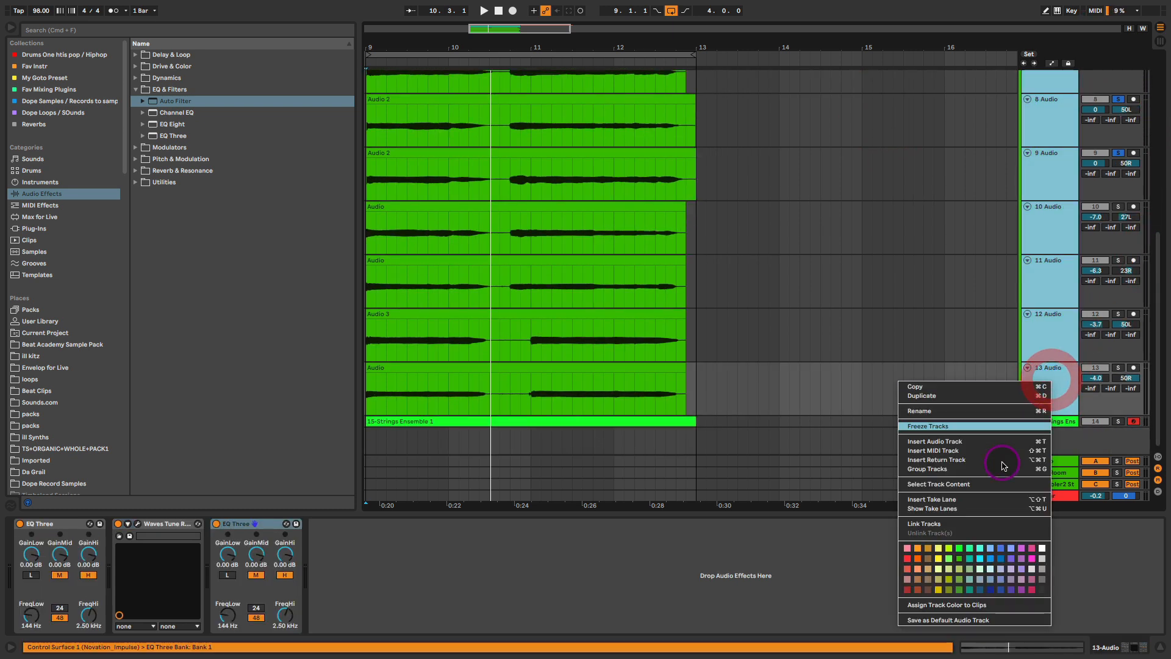
pyautogui.click(966, 524)
# - Delete the gap between the two vocal phrases, from just after beat 10.3 to 10.4, across the linked tracks
pyautogui.moveTo(1158, 354); pyautogui.dragTo(1149, 282)
pyautogui.moveTo(486, 45); pyautogui.dragTo(638, 254)
pyautogui.click(536, 249)
pyautogui.press('Delete')
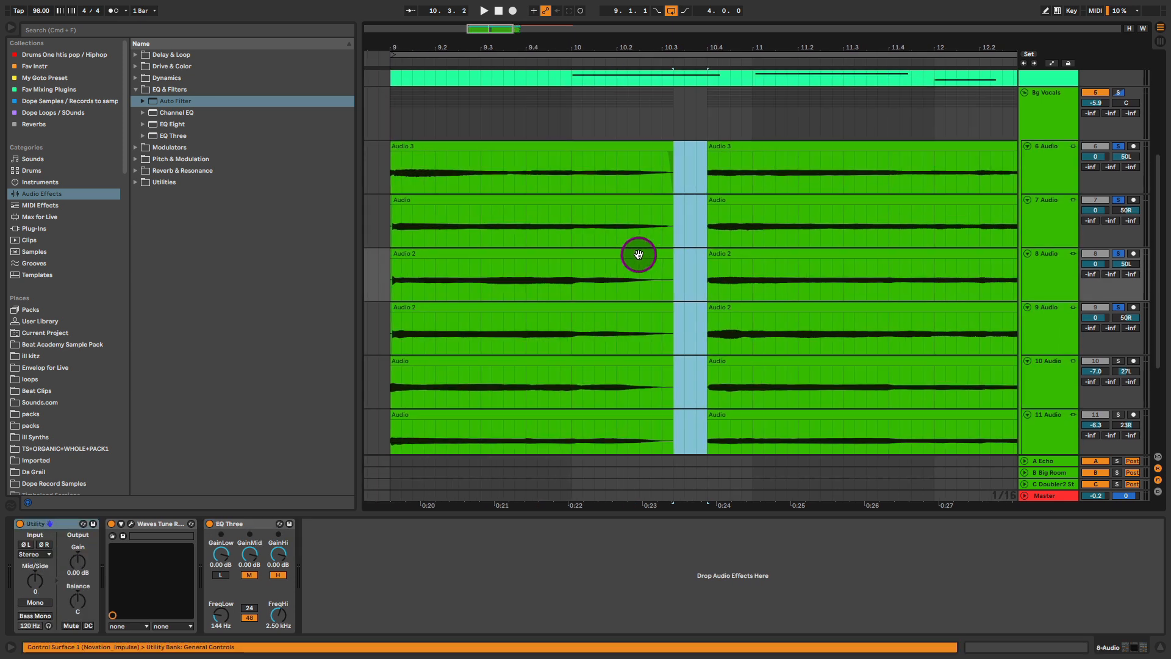
# - Add a long fade-out to the end of the first vocal phrase across the linked tracks, starting around beat 10.2
pyautogui.click(641, 151)
pyautogui.moveTo(668, 157); pyautogui.dragTo(612, 161)
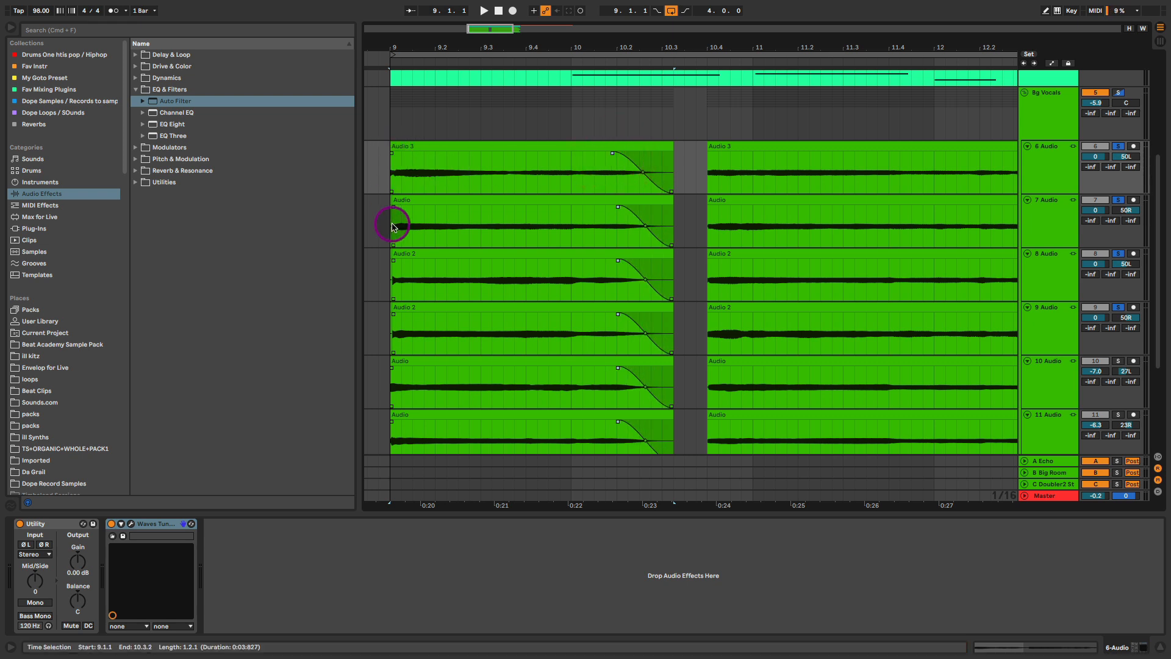
pyautogui.click(392, 199)
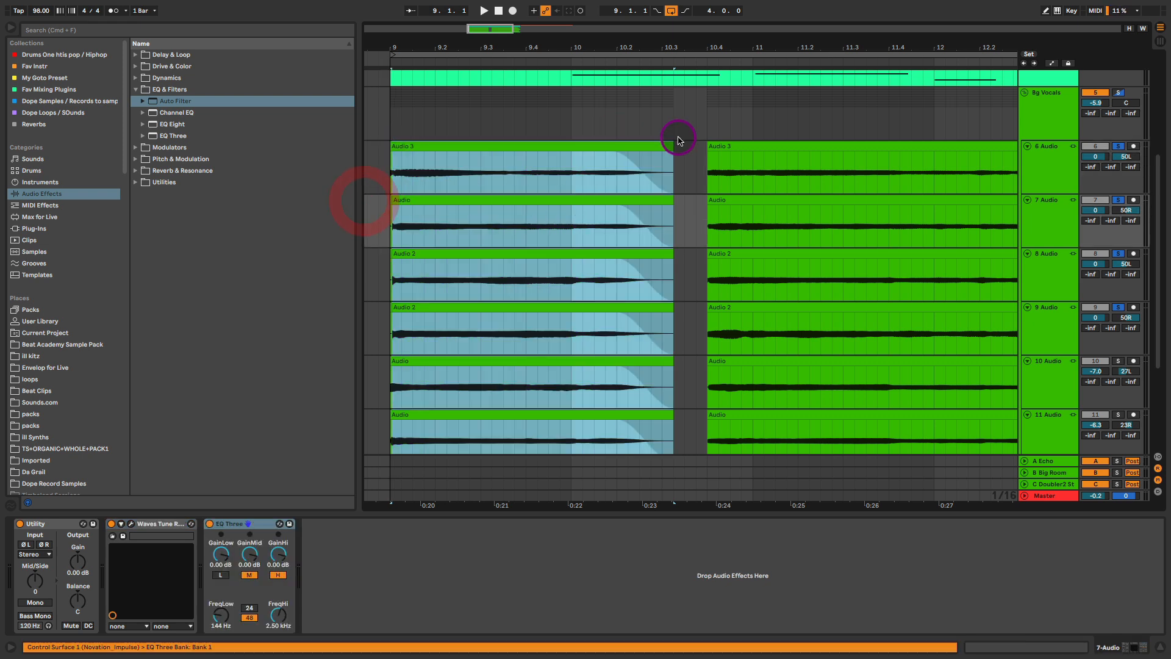
# - Delete the leftover audio after the second vocal phrase, from 12.4.1 to 13.2.1, across the linked tracks
pyautogui.press('-')
pyautogui.press('-')
pyautogui.moveTo(741, 161); pyautogui.dragTo(777, 335)
pyautogui.press('Delete')
pyautogui.press('+')
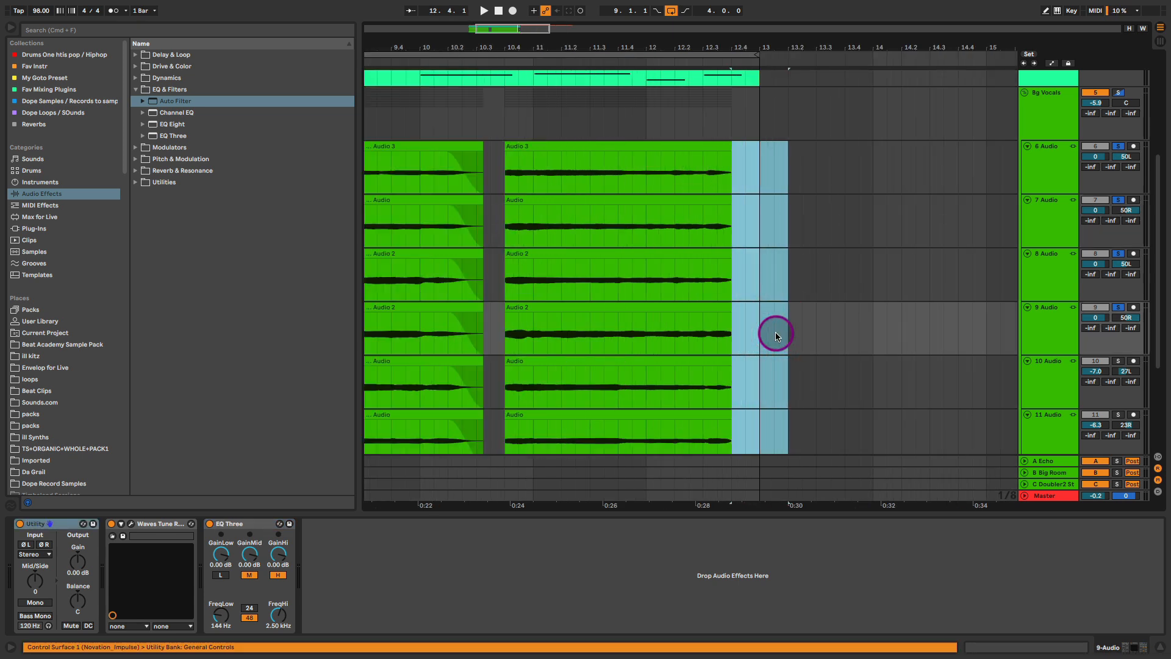
# - Add a short fade-out and a slight fade-in to the second vocal phrase across the linked tracks
pyautogui.moveTo(729, 154); pyautogui.dragTo(715, 154)
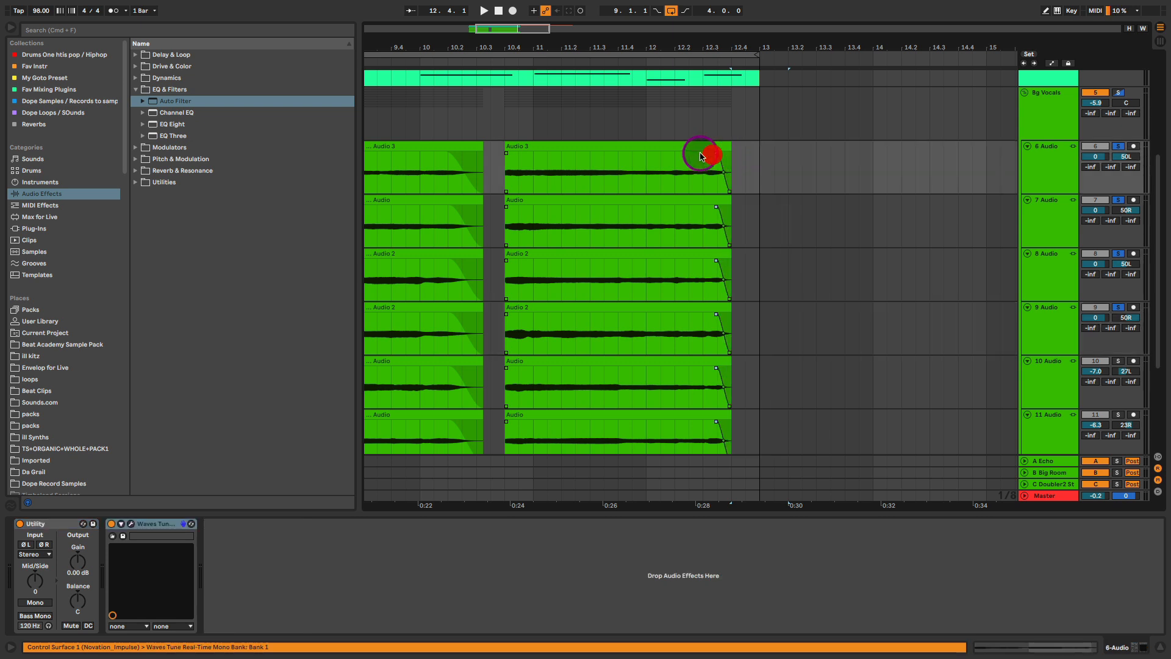
pyautogui.click(514, 154)
pyautogui.moveTo(452, 191)
pyautogui.mouseDown()
pyautogui.moveTo(612, 201)
pyautogui.moveTo(605, 228)
pyautogui.mouseUp()
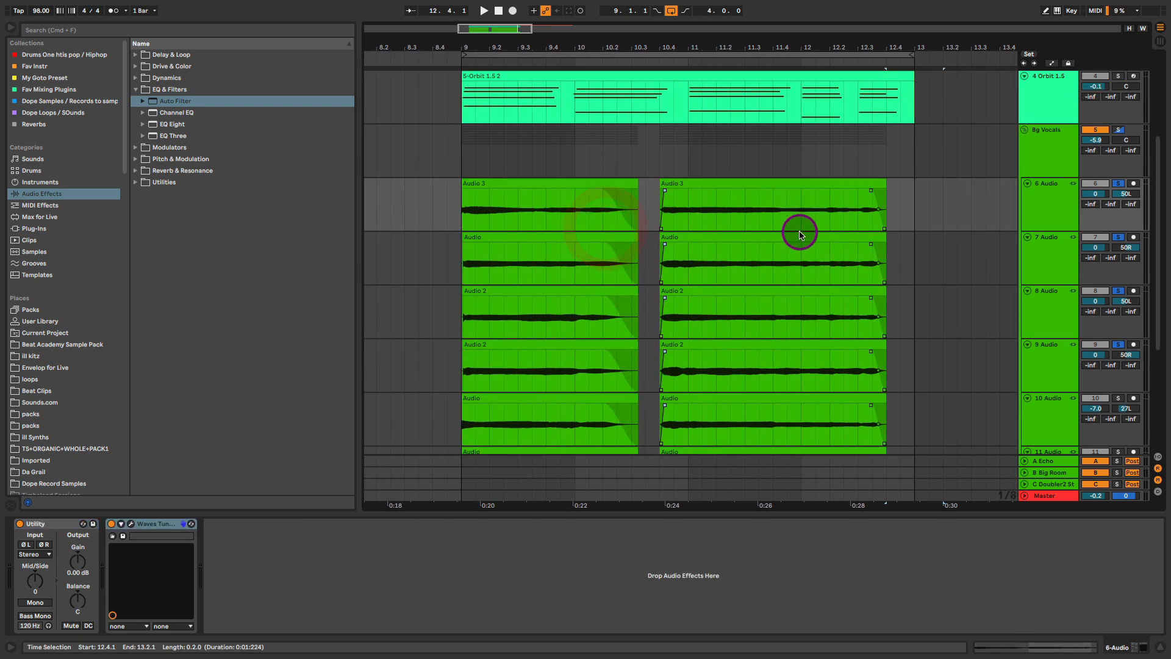
pyautogui.moveTo(896, 277); pyautogui.dragTo(826, 176)
pyautogui.click(825, 176)
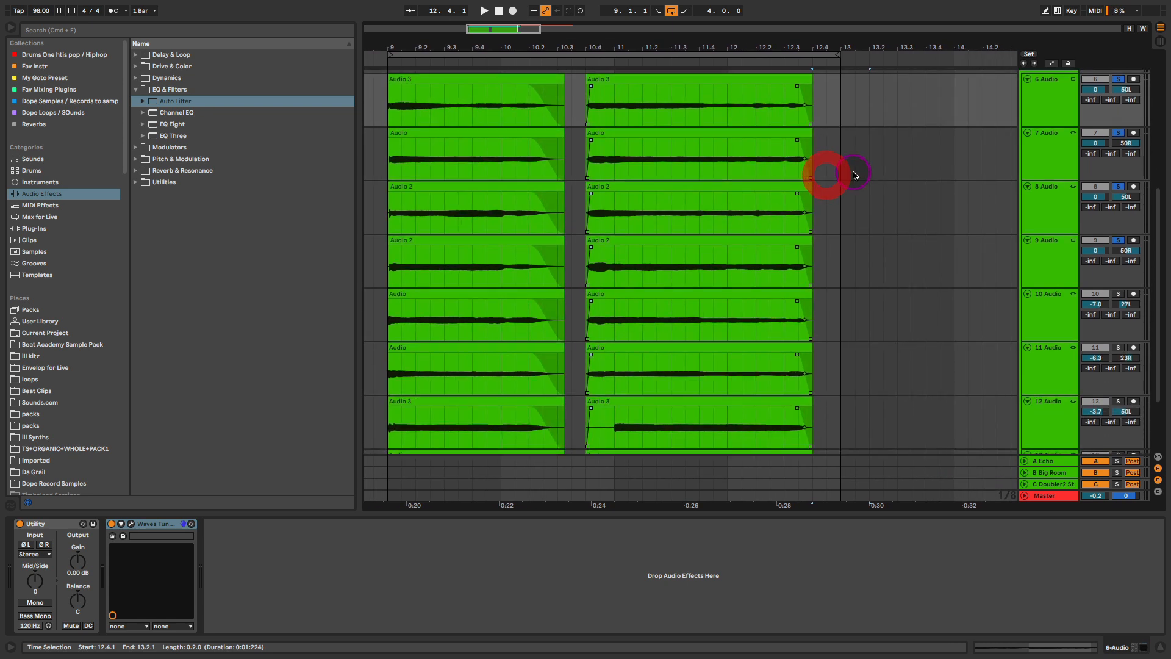
# - Add 10 Audio to the solo, play the vocals from bar 9 and raise that track's volume to -5.1 dB
pyautogui.click(1046, 305)
pyautogui.click(1118, 293)
pyautogui.press('space')
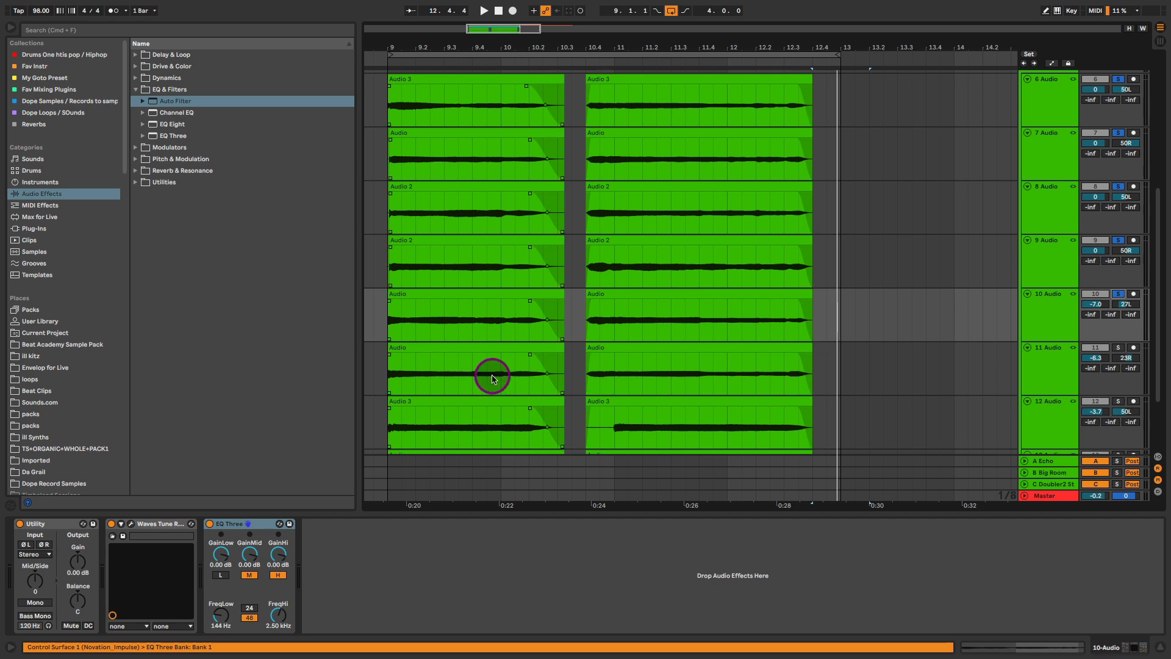
pyautogui.click(384, 335)
pyautogui.press('space')
pyautogui.moveTo(1095, 304); pyautogui.dragTo(1095, 292)
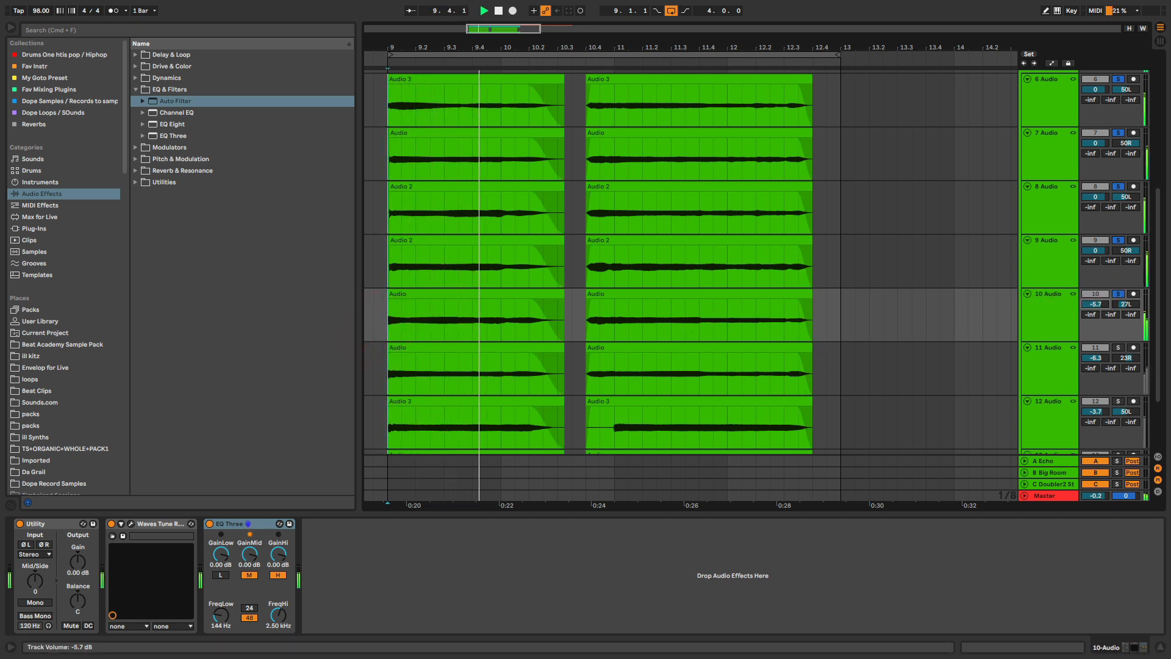
# - Add 11 Audio to the solo and play the vocals from bar 9, briefly switching the 12 Audio solo on and off
pyautogui.click(1118, 348)
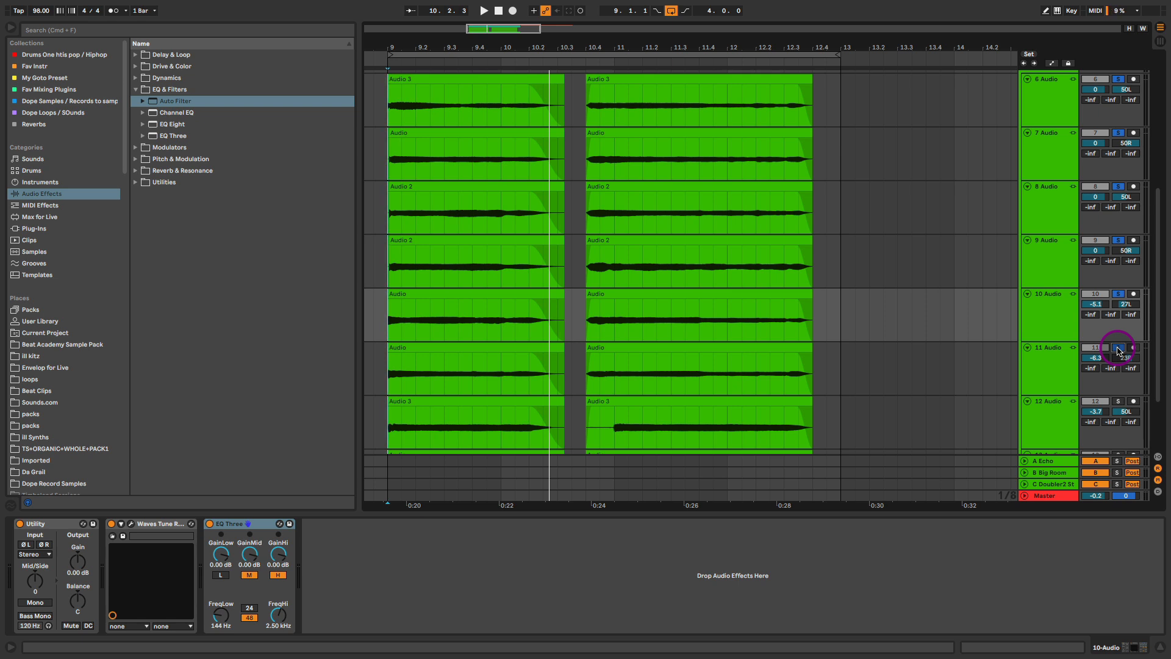
pyautogui.press('space')
pyautogui.click(1124, 405)
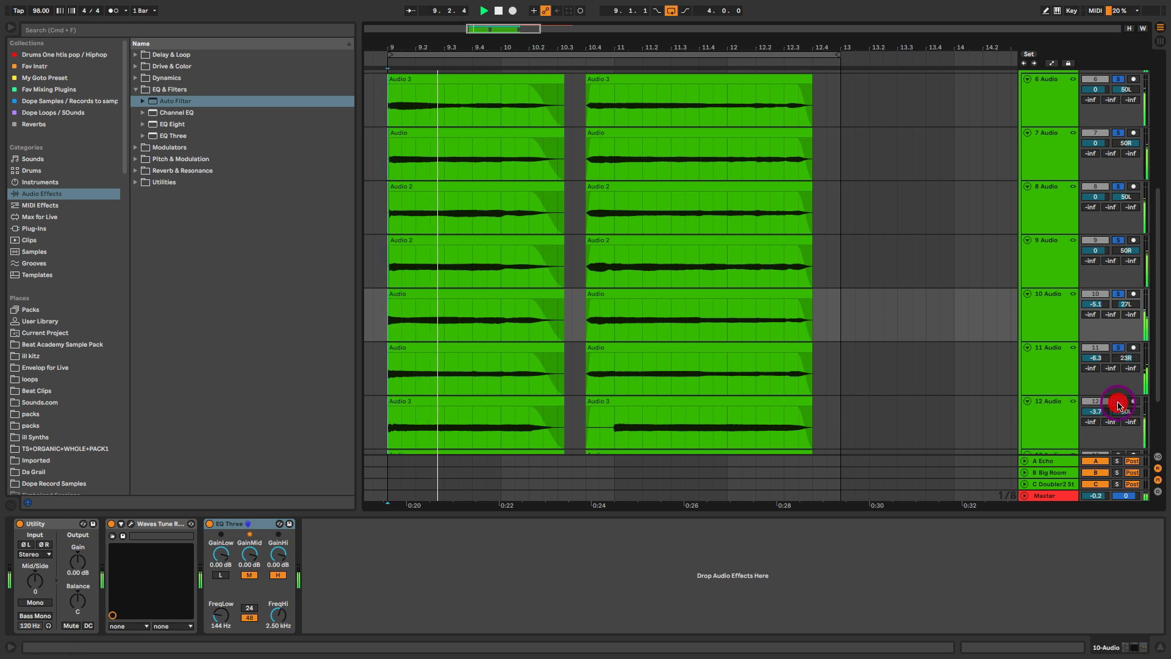
pyautogui.click(1116, 400)
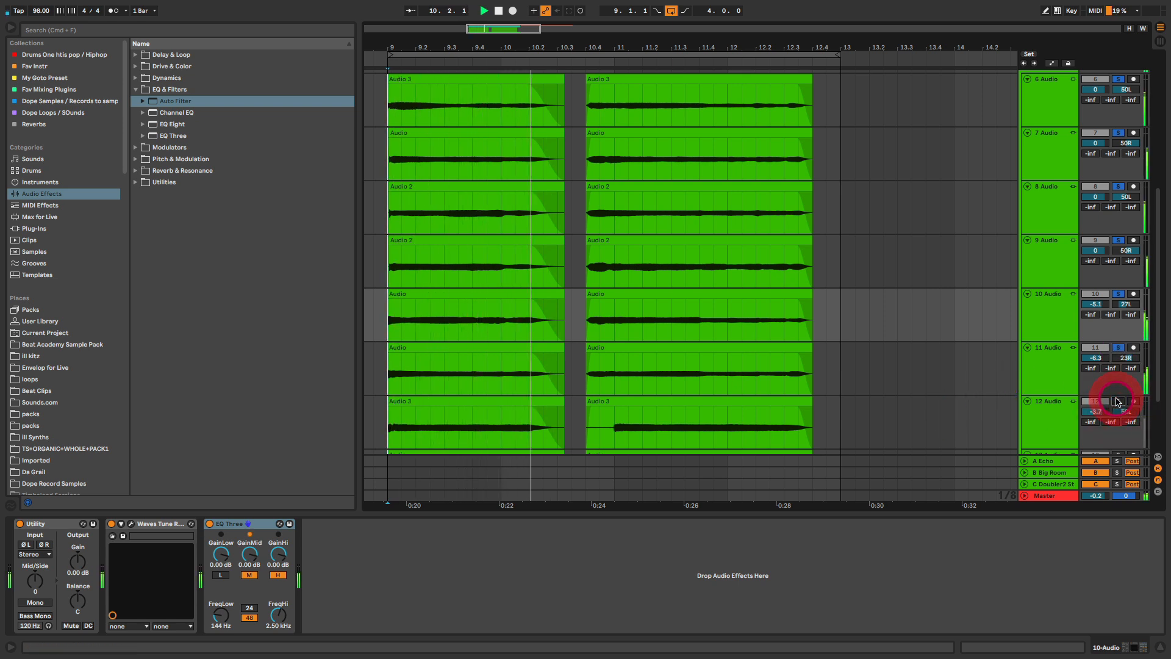
pyautogui.press('space')
# - Add 12 Audio and 13 Audio to the solo and play the full background vocal stack
pyautogui.moveTo(985, 405); pyautogui.dragTo(963, 293)
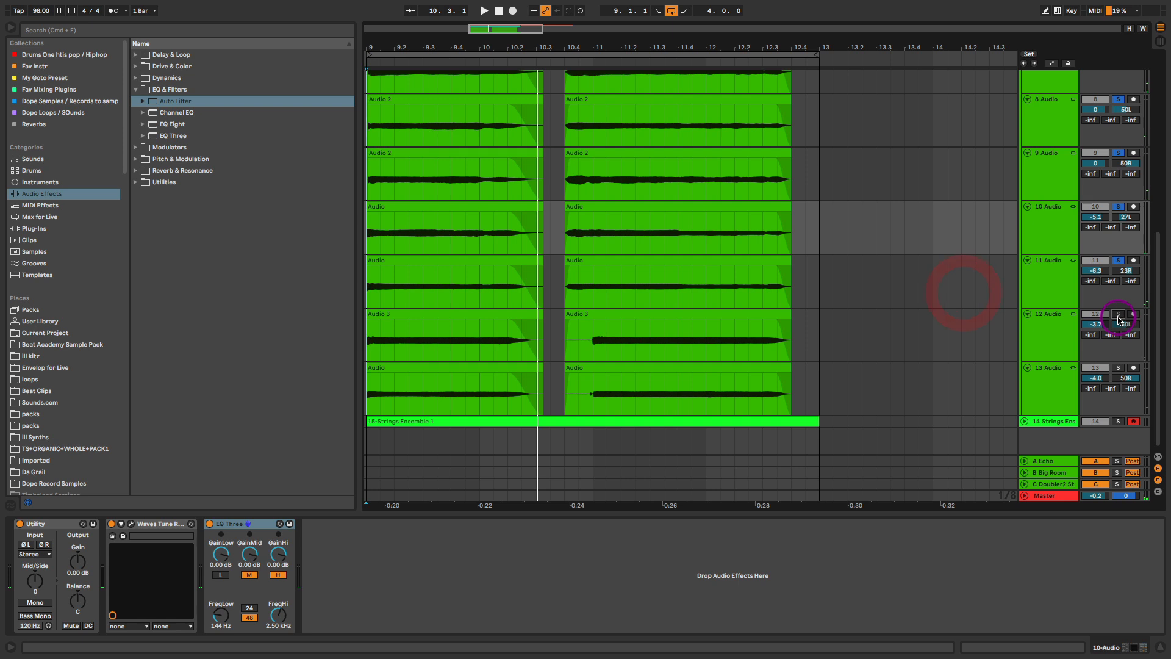
pyautogui.click(1118, 315)
pyautogui.press('space')
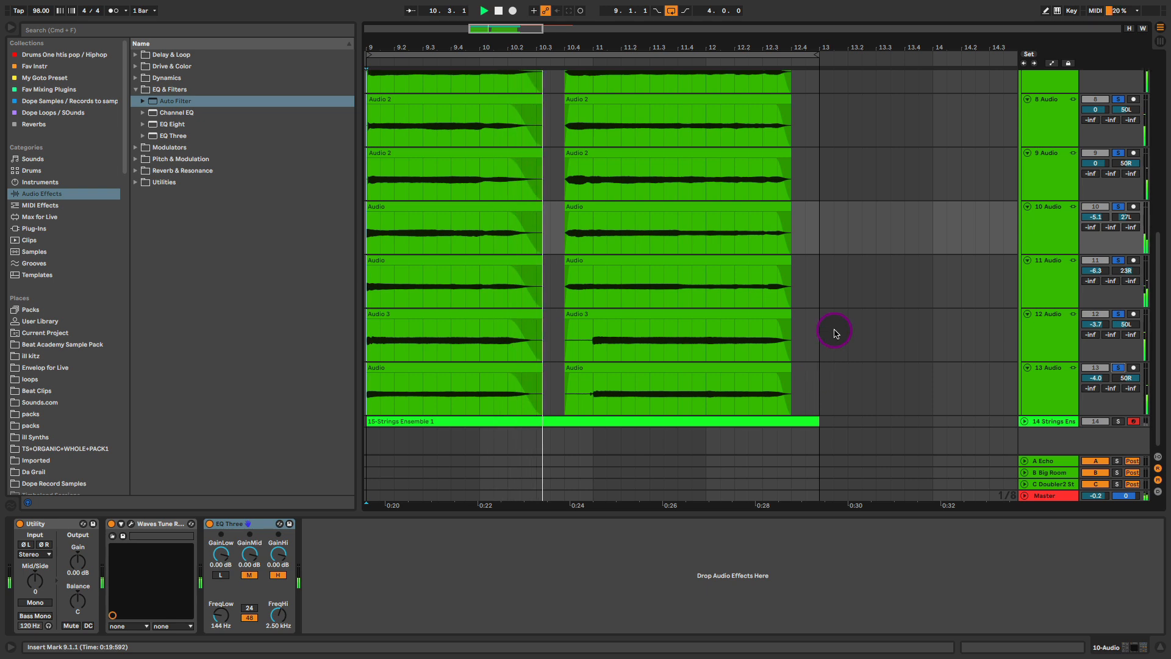
# - Move EQ Three ahead of Waves Tune Real-Time on the 7 Audio track and review the tuning plug-in's settings
pyautogui.moveTo(897, 309); pyautogui.dragTo(897, 535)
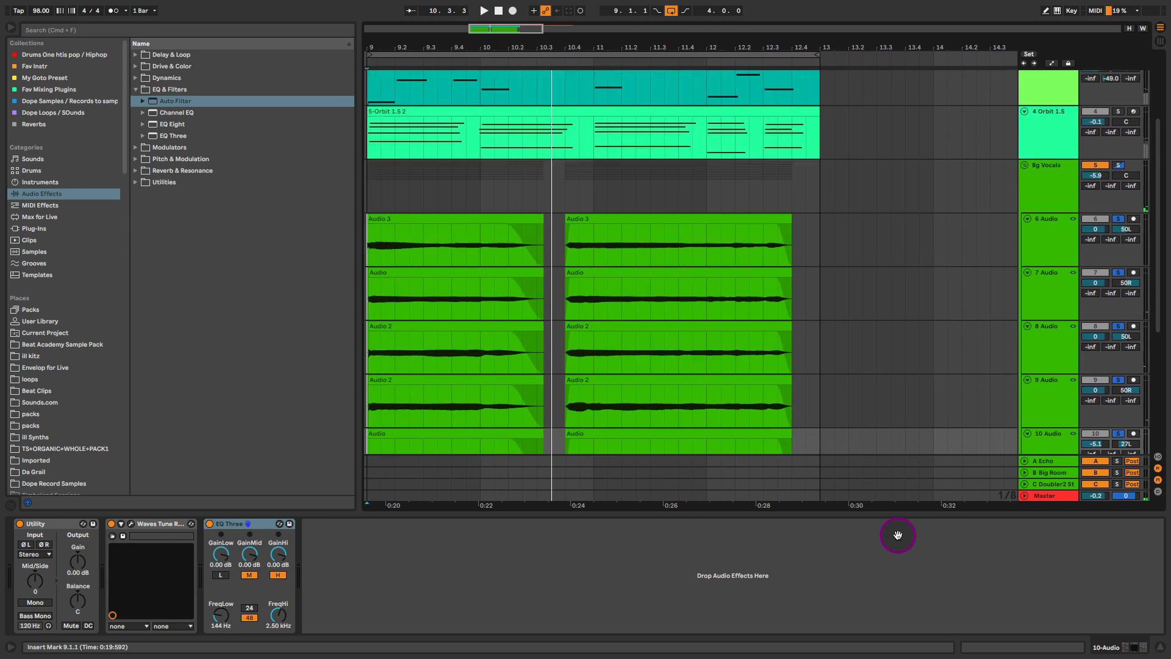
pyautogui.click(1033, 255)
pyautogui.click(1040, 280)
pyautogui.moveTo(289, 529); pyautogui.dragTo(120, 524)
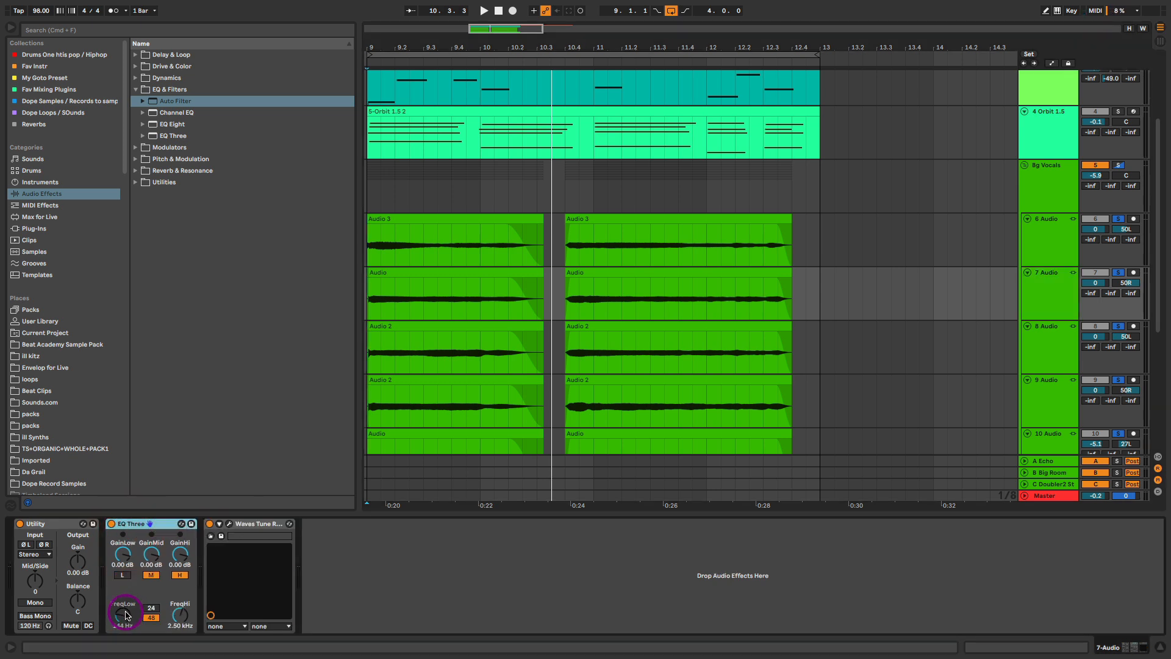
pyautogui.click(230, 524)
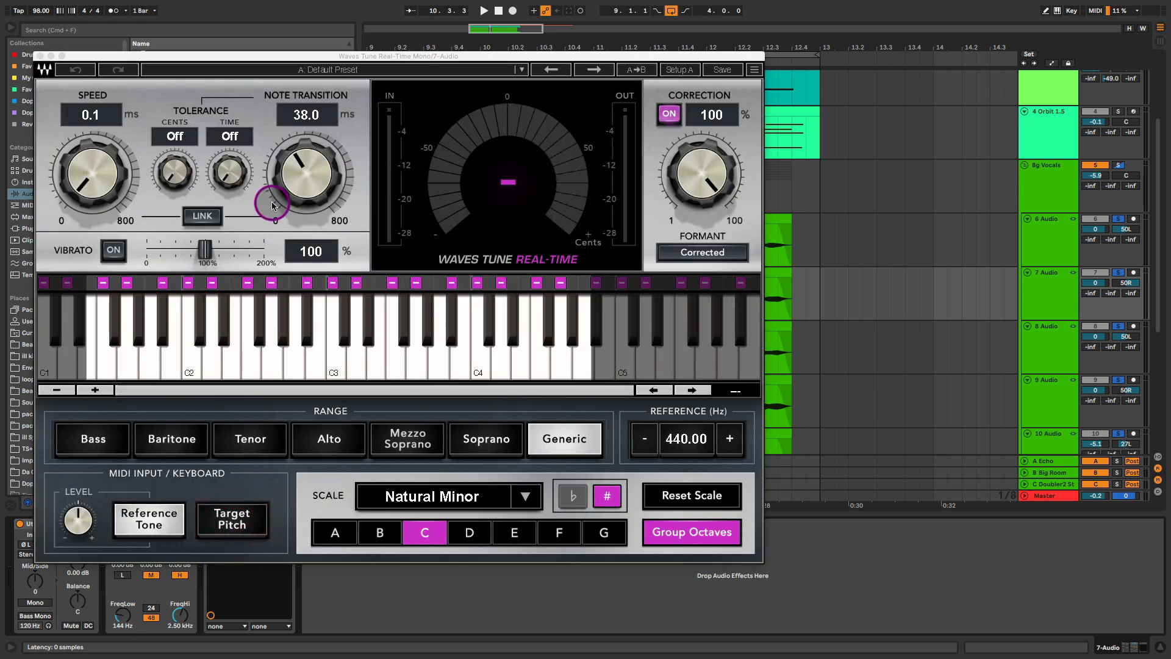
pyautogui.click(40, 55)
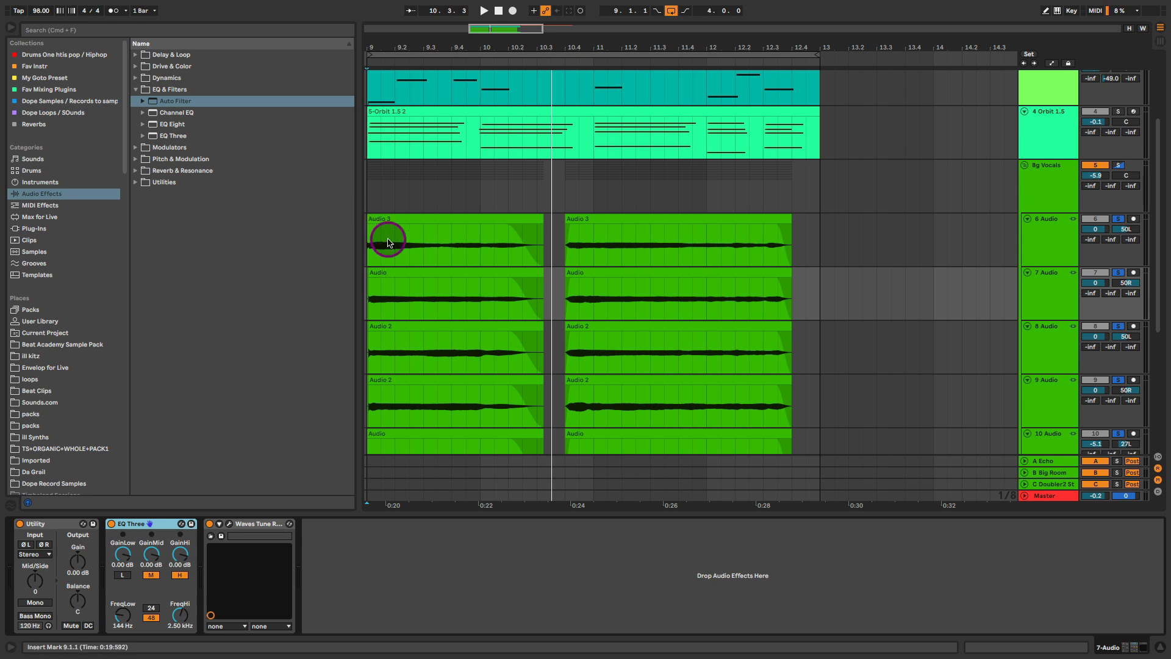
# - Check the device chains of the individual vocal tracks from 6 Audio to 10 Audio
pyautogui.click(1057, 227)
pyautogui.click(1053, 299)
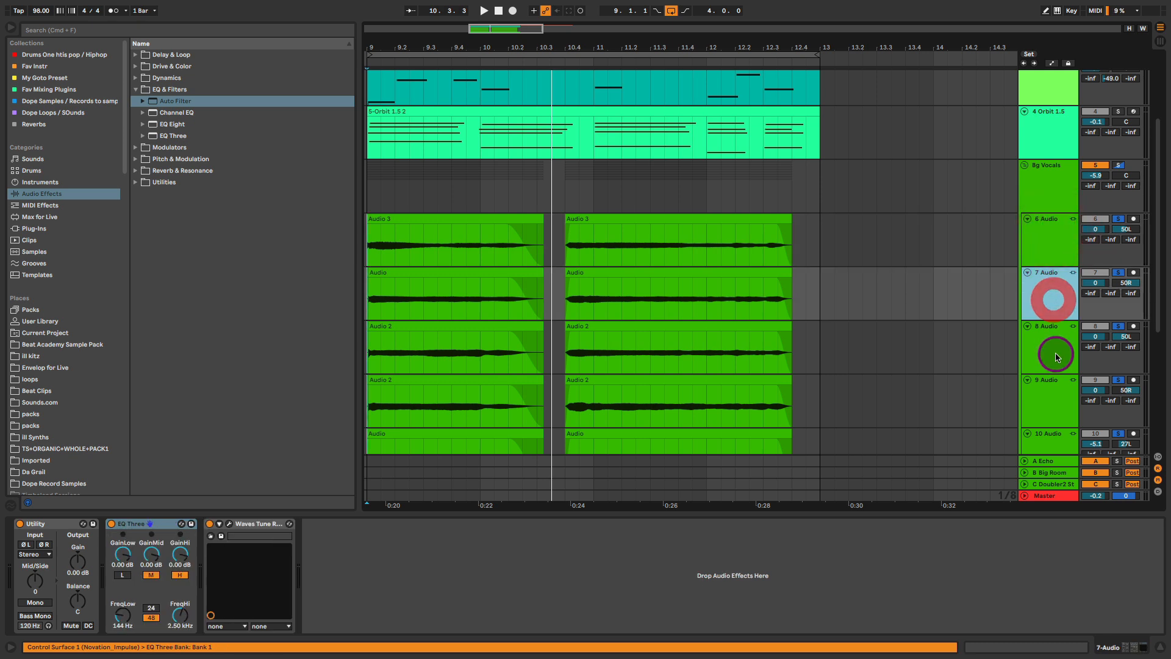
pyautogui.click(1054, 348)
pyautogui.click(1053, 393)
pyautogui.click(1057, 439)
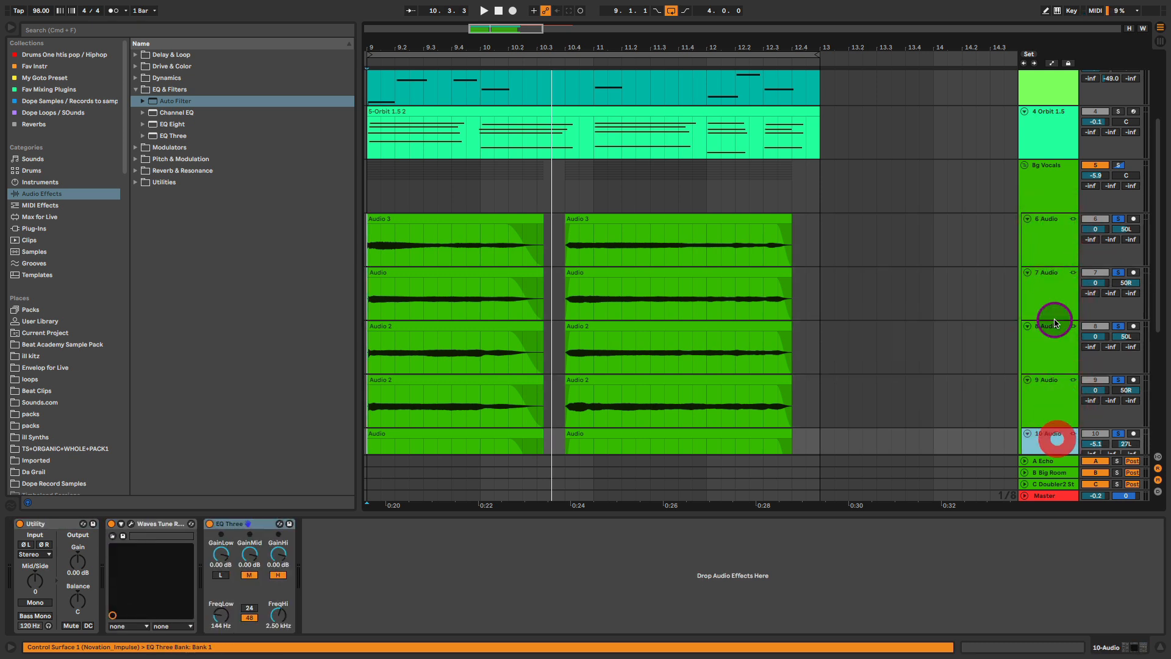
# - Fold the vocal tracks 6 to 13 and show the Bg Vocals group's effect chain with its Gate expanded
pyautogui.click(1048, 239)
pyautogui.keyDown('alt'); pyautogui.click(1027, 220); pyautogui.keyUp('alt')
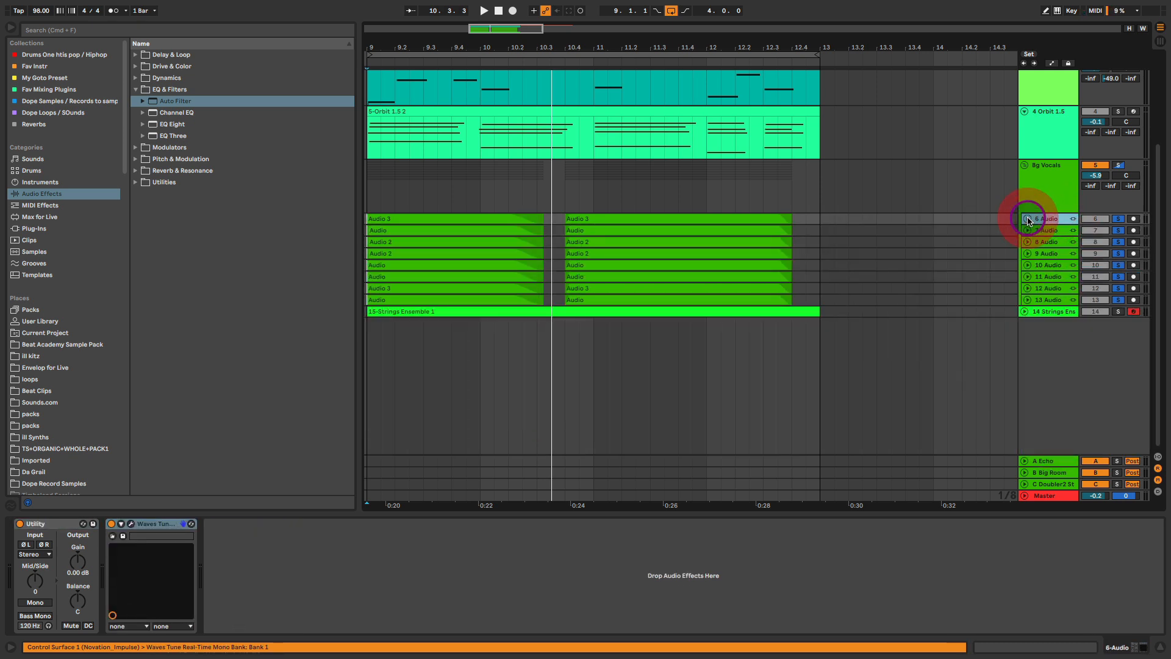
pyautogui.click(1045, 199)
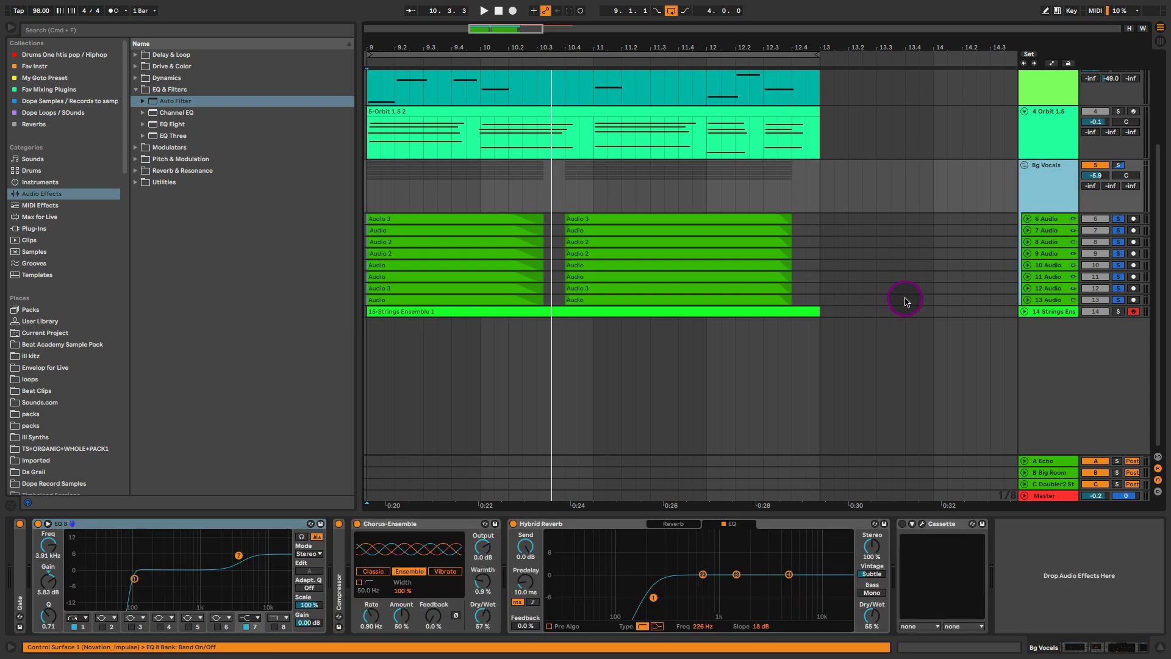
pyautogui.click(21, 561)
pyautogui.click(22, 562)
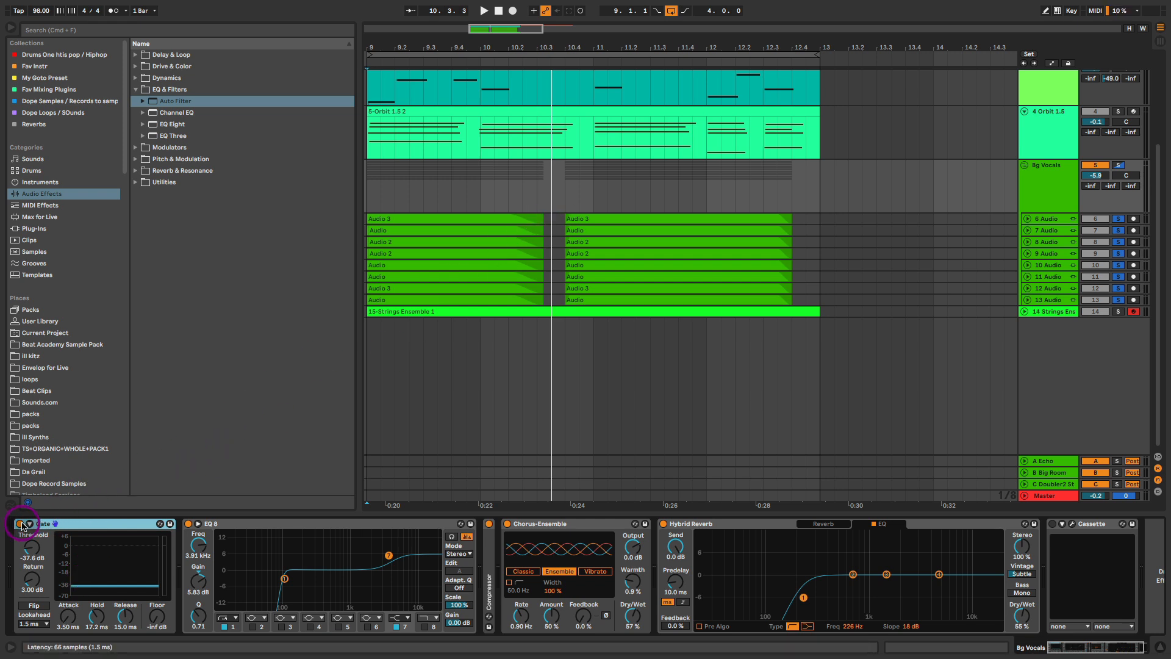
# - Play the Bg Vocals group briefly to check its Gate and select the low-cut band in EQ 8
pyautogui.press('space')
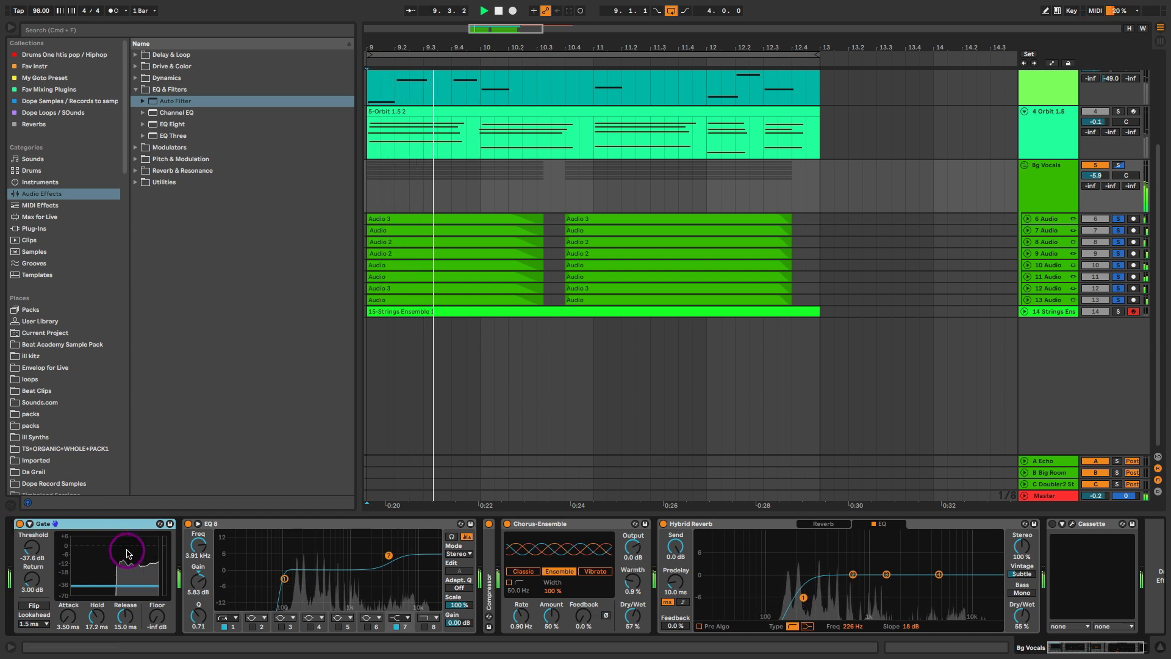
pyautogui.press('space')
pyautogui.click(285, 579)
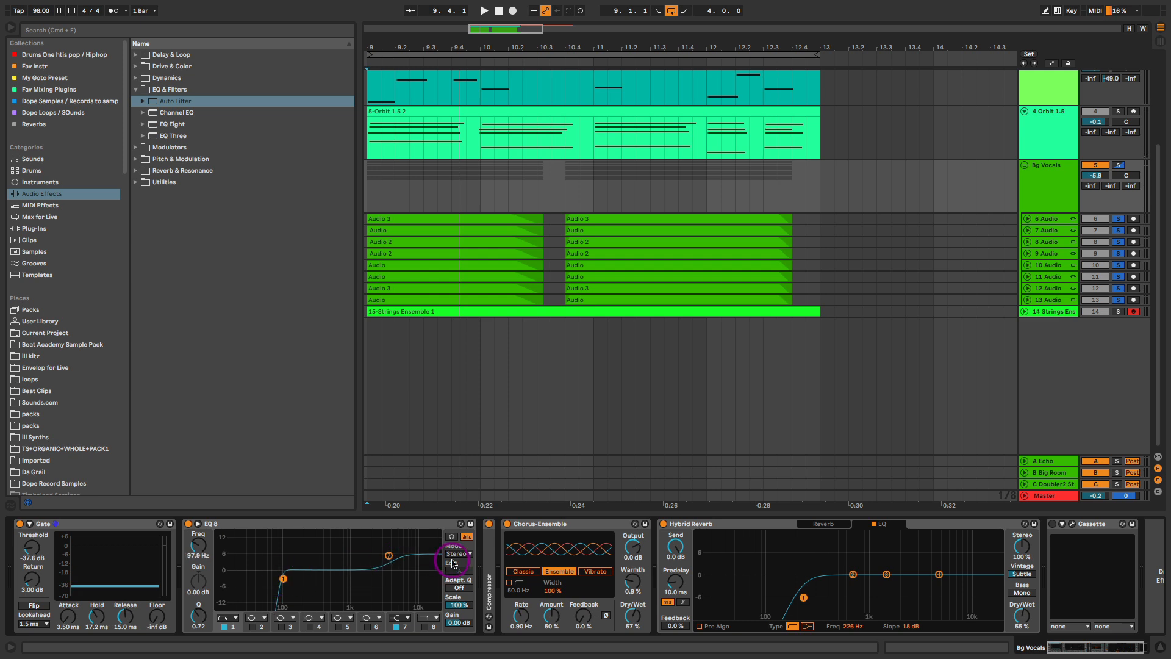
# - Expand the Bg Vocals Compressor and raise its output gain to 2.97 dB while playing the vocals
pyautogui.doubleClick(490, 560)
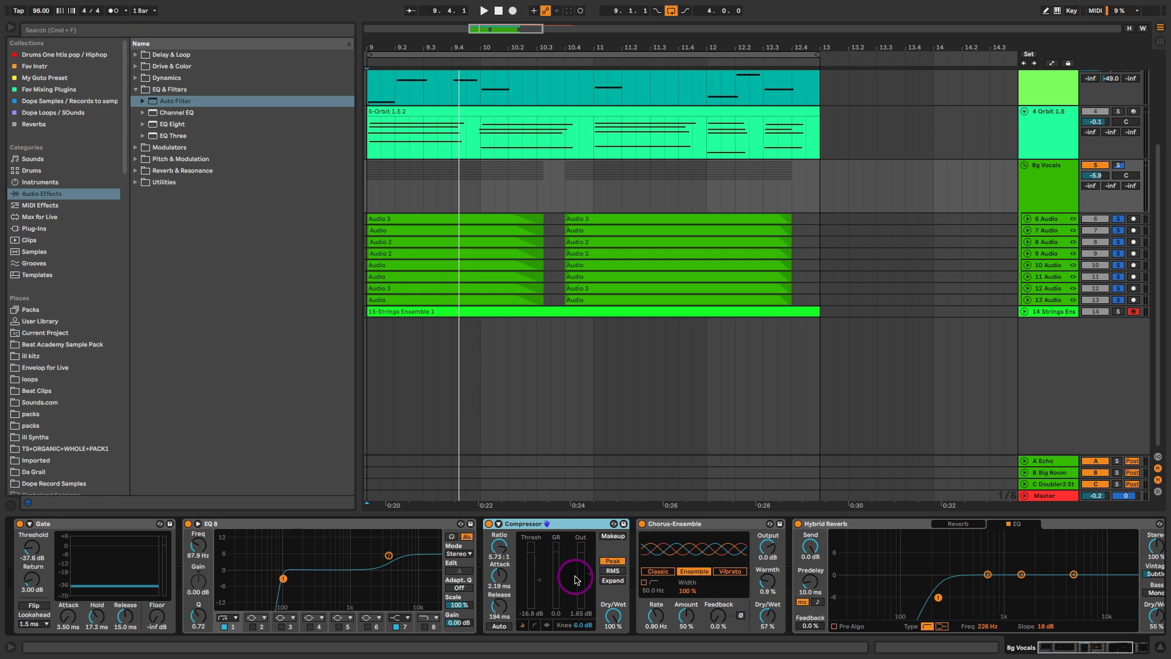
pyautogui.press('space')
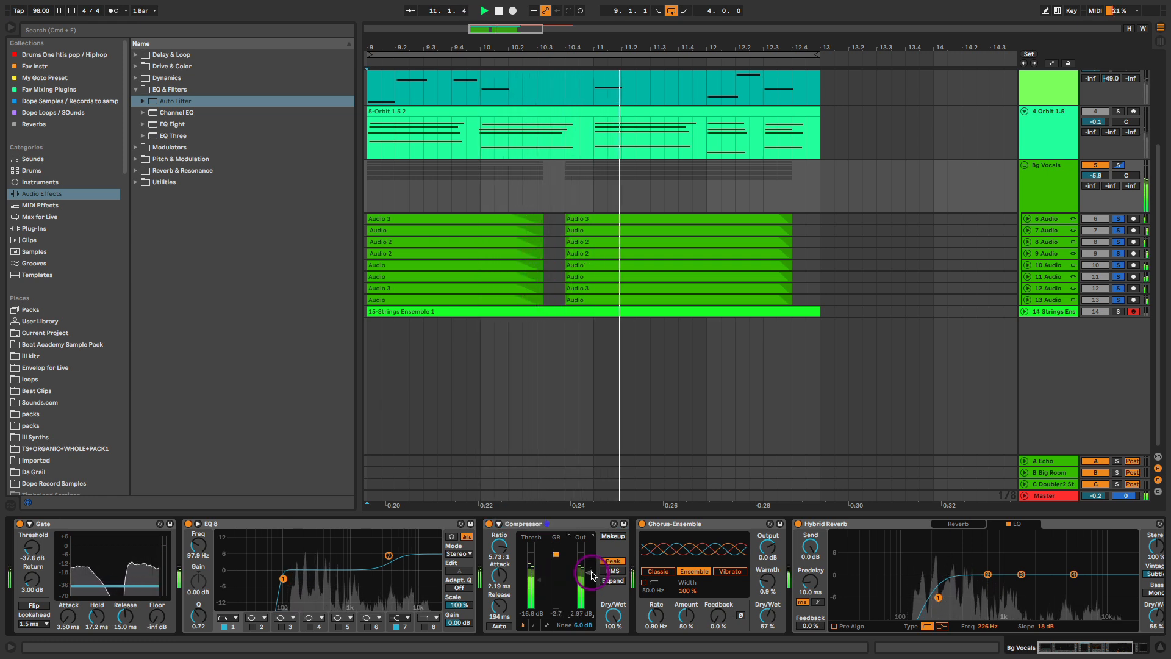
pyautogui.press('space')
# - Compare the Chorus-Ensemble at 0% Dry/Wet during playback and set its Dry/Wet to 55%, keeping Ensemble mode
pyautogui.hscroll(5, 437, 551)
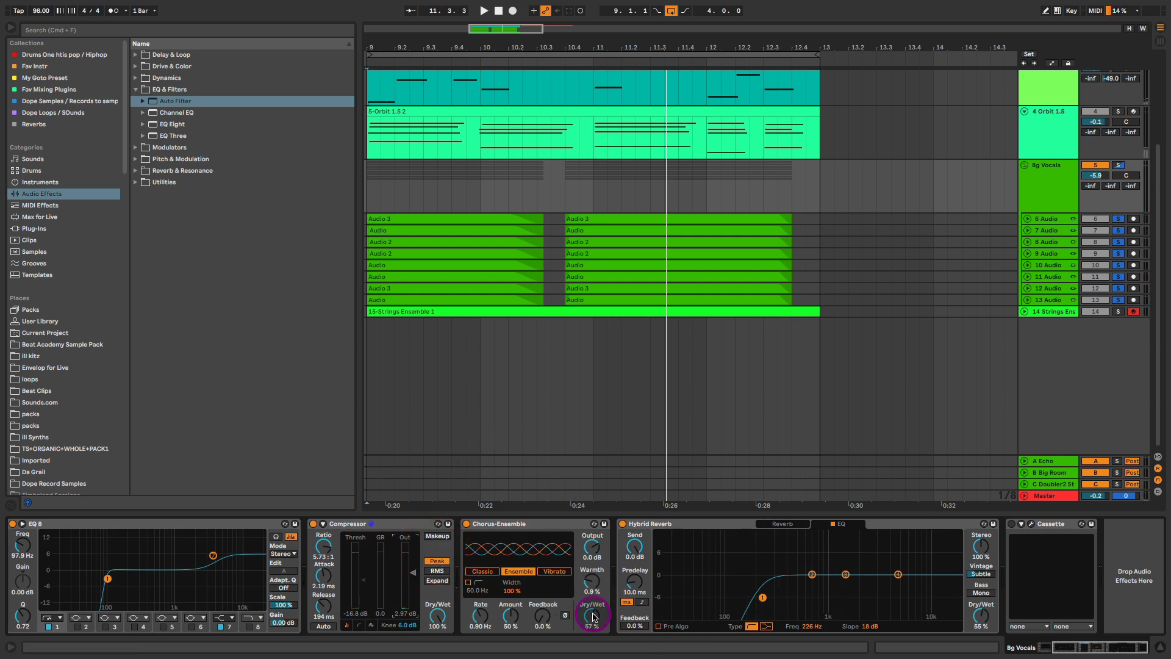
pyautogui.press('space')
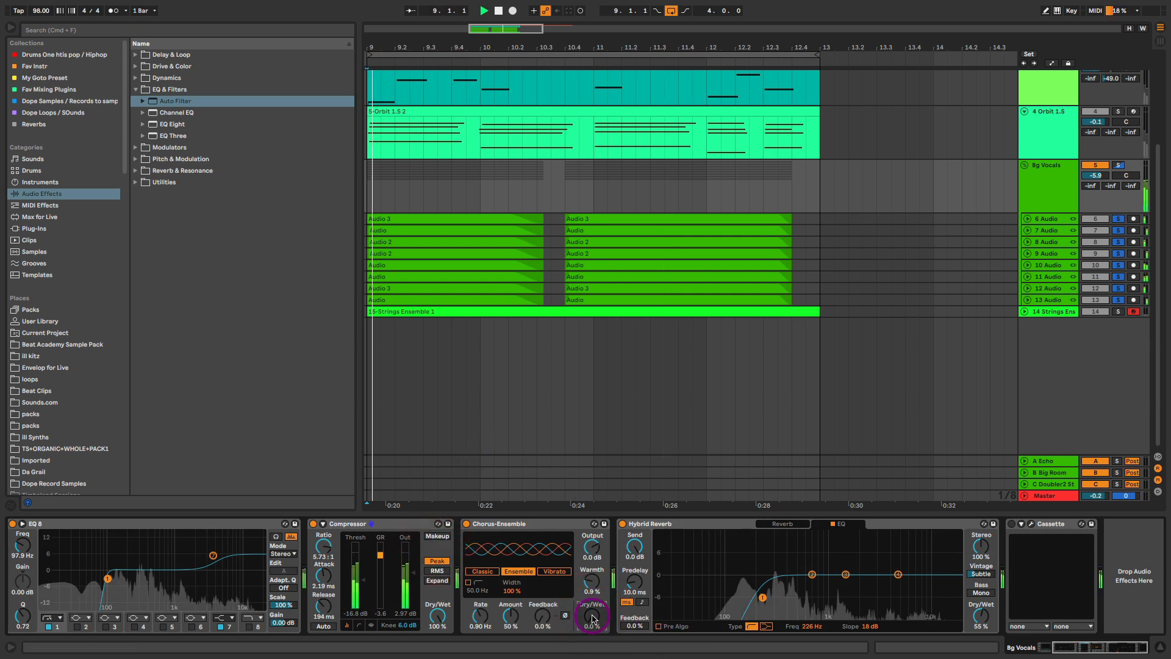
pyautogui.moveTo(590, 619)
pyautogui.mouseDown()
pyautogui.moveTo(590, 604)
pyautogui.moveTo(591, 613)
pyautogui.mouseUp()
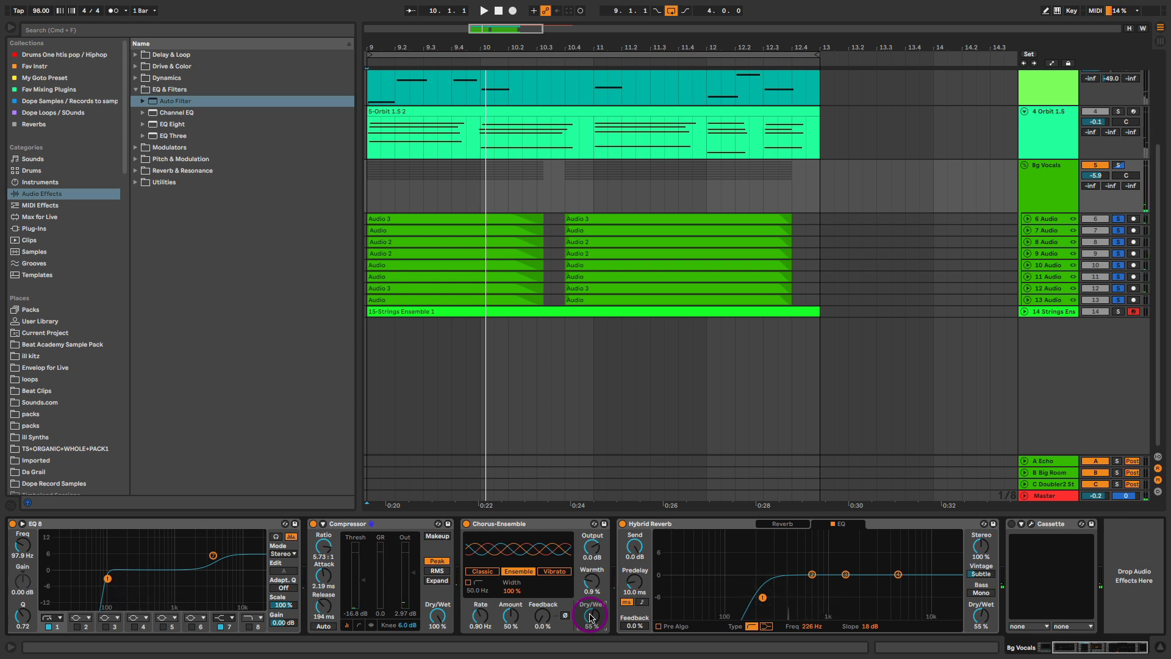
pyautogui.click(515, 573)
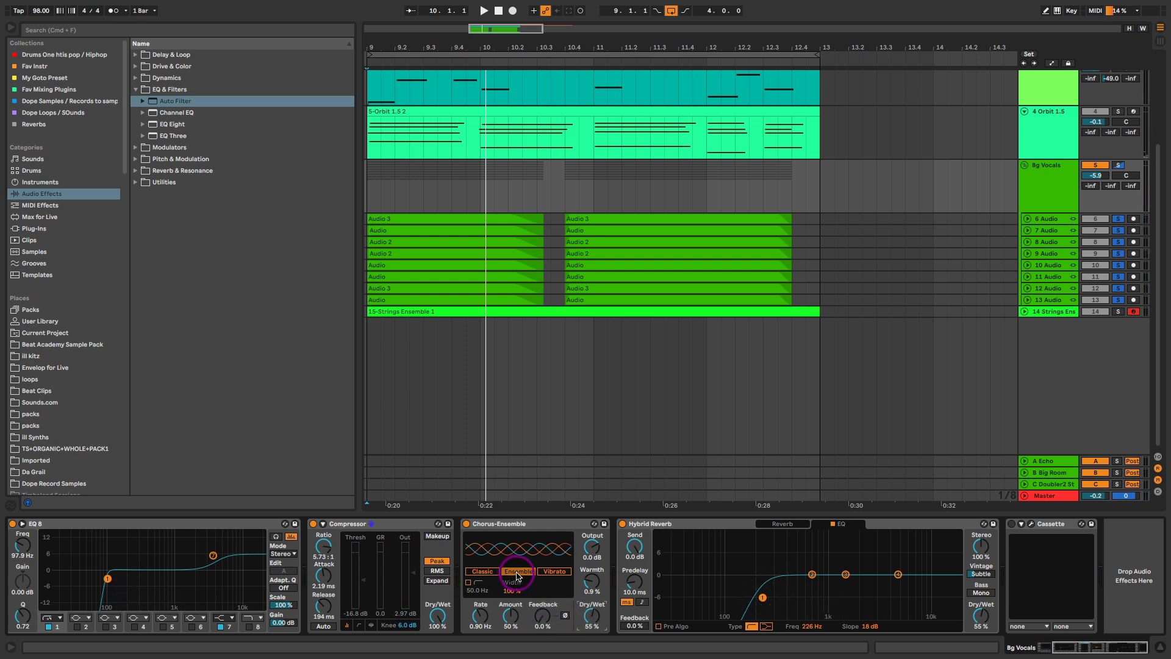
# - Show the Hybrid Reverb's reverb settings and set Decay to 3.40 s and Dry/Wet to 61% while playing
pyautogui.click(792, 523)
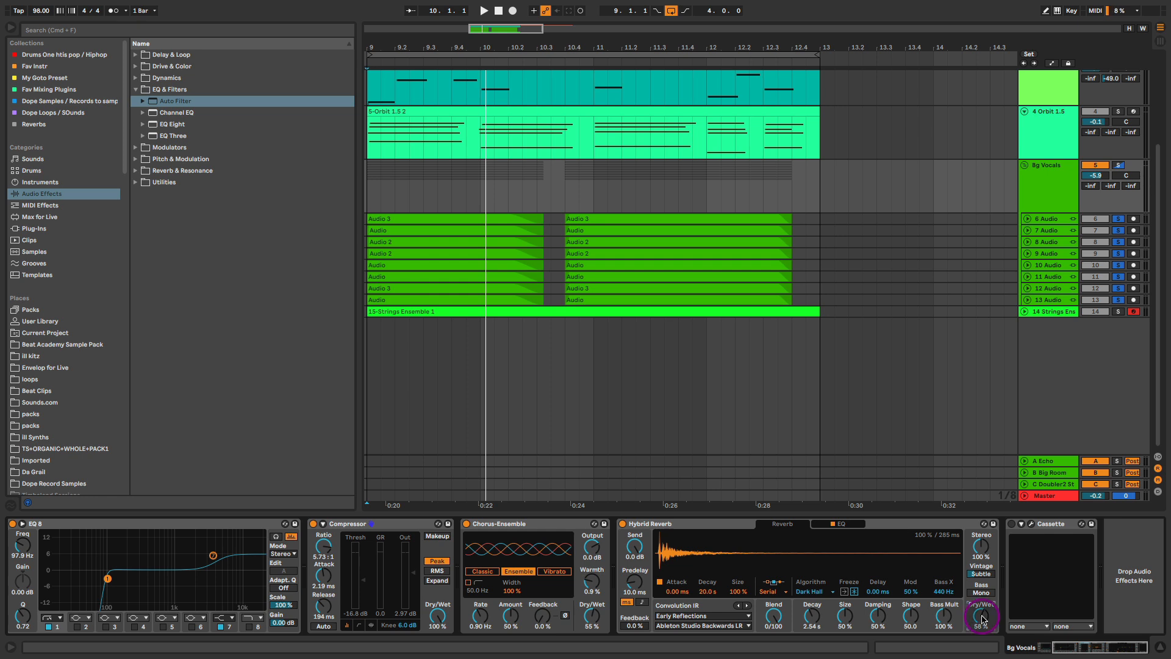
pyautogui.press('space')
pyautogui.moveTo(982, 620); pyautogui.dragTo(982, 615)
pyautogui.moveTo(813, 619); pyautogui.dragTo(813, 613)
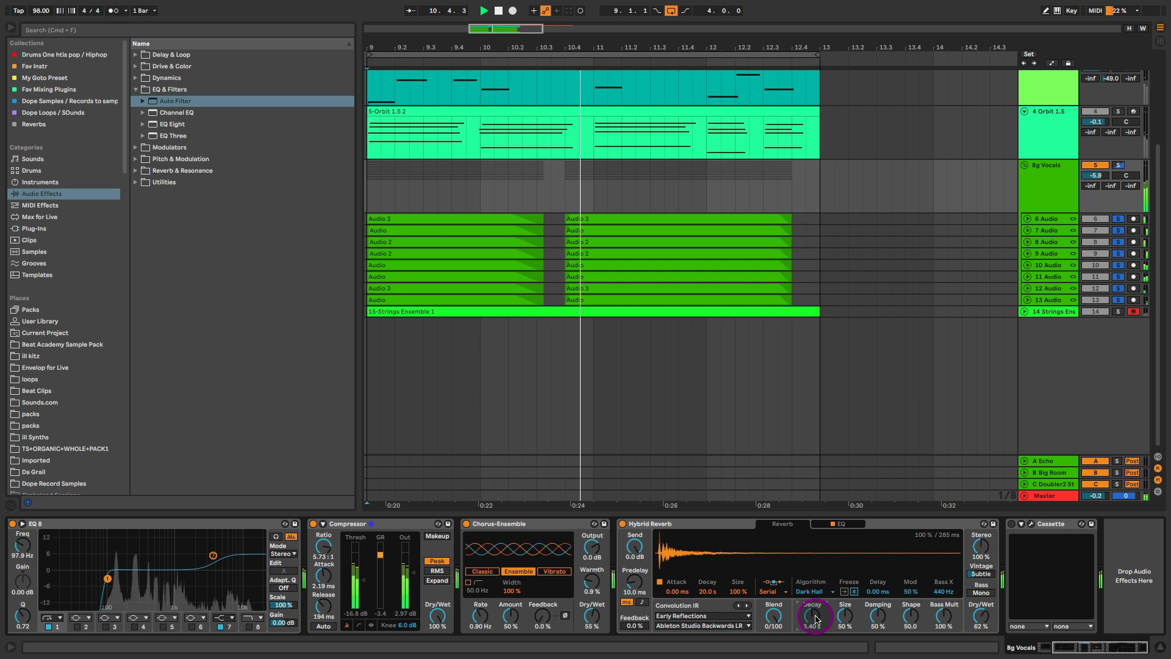
pyautogui.moveTo(983, 619); pyautogui.dragTo(983, 621)
# - Delete the Cassette plug-in from the end of the Bg Vocals effect chain
pyautogui.click(1049, 525)
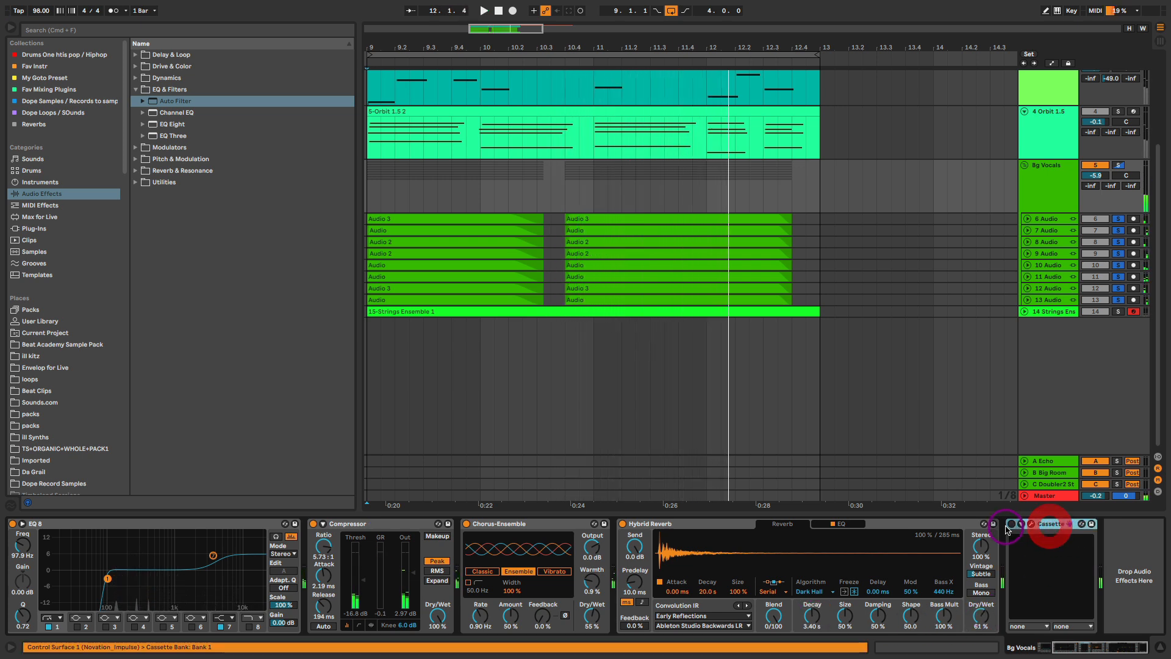
pyautogui.click(1011, 525)
pyautogui.click(1058, 527)
pyautogui.press('Delete')
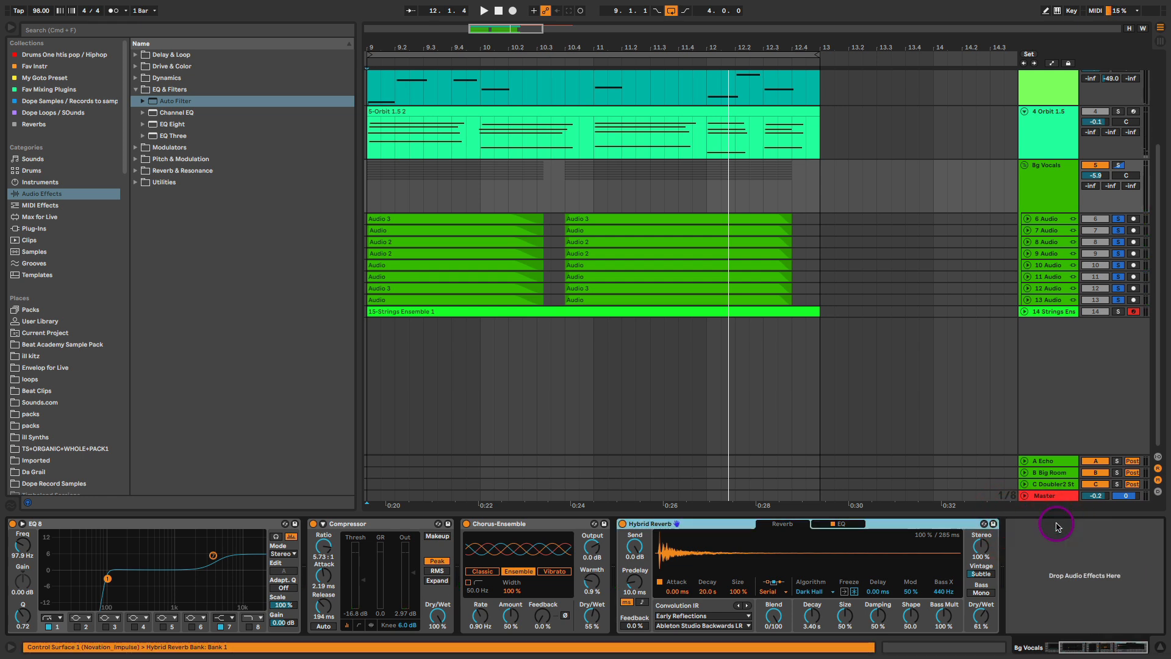
pyautogui.hscroll(-5, 933, 339)
pyautogui.scroll(2, 934, 340)
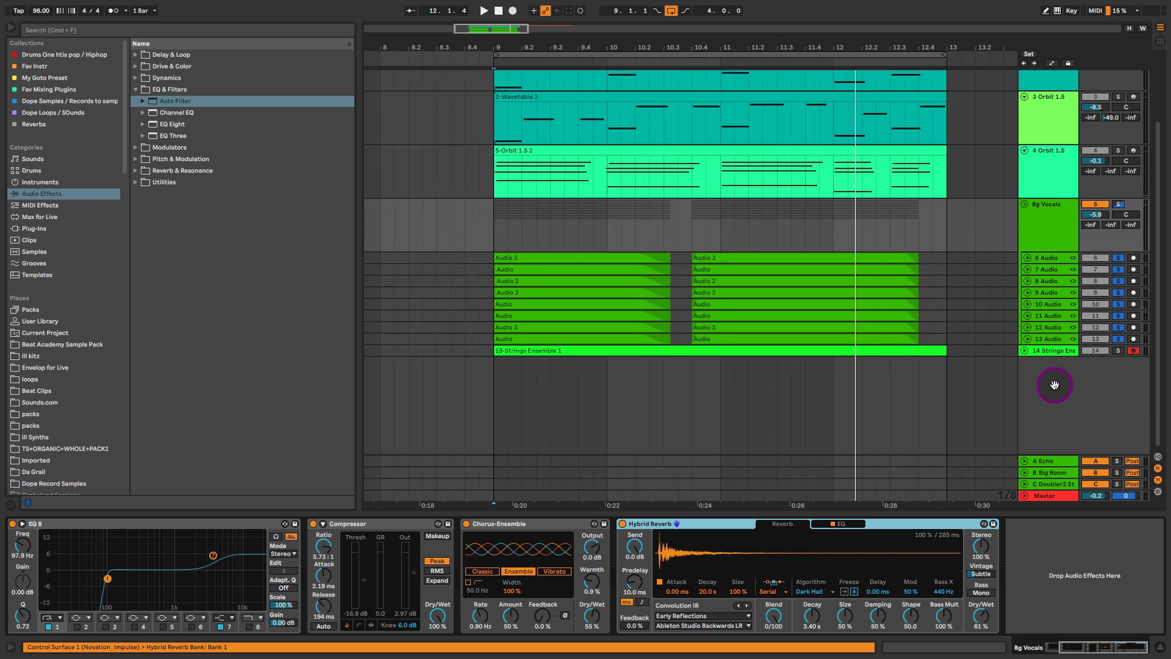
# - Unsolo the Bg Vocals, mute the Strings Ensemble track and play the arrangement from bar 9
pyautogui.click(1120, 265)
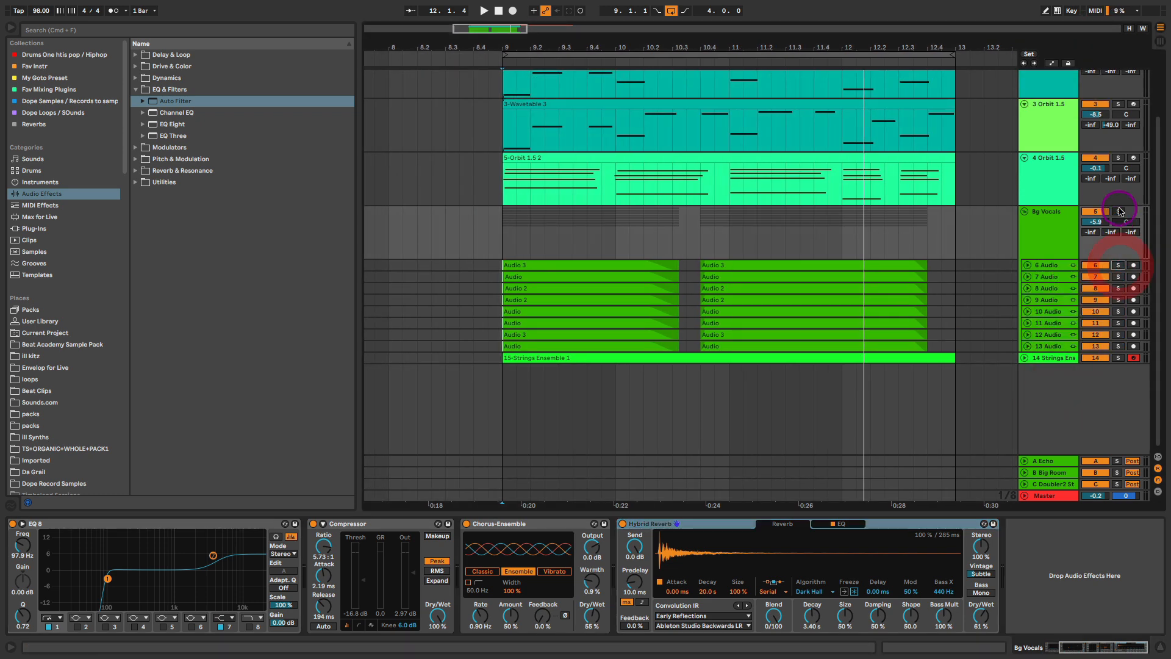
pyautogui.moveTo(940, 257); pyautogui.dragTo(848, 400)
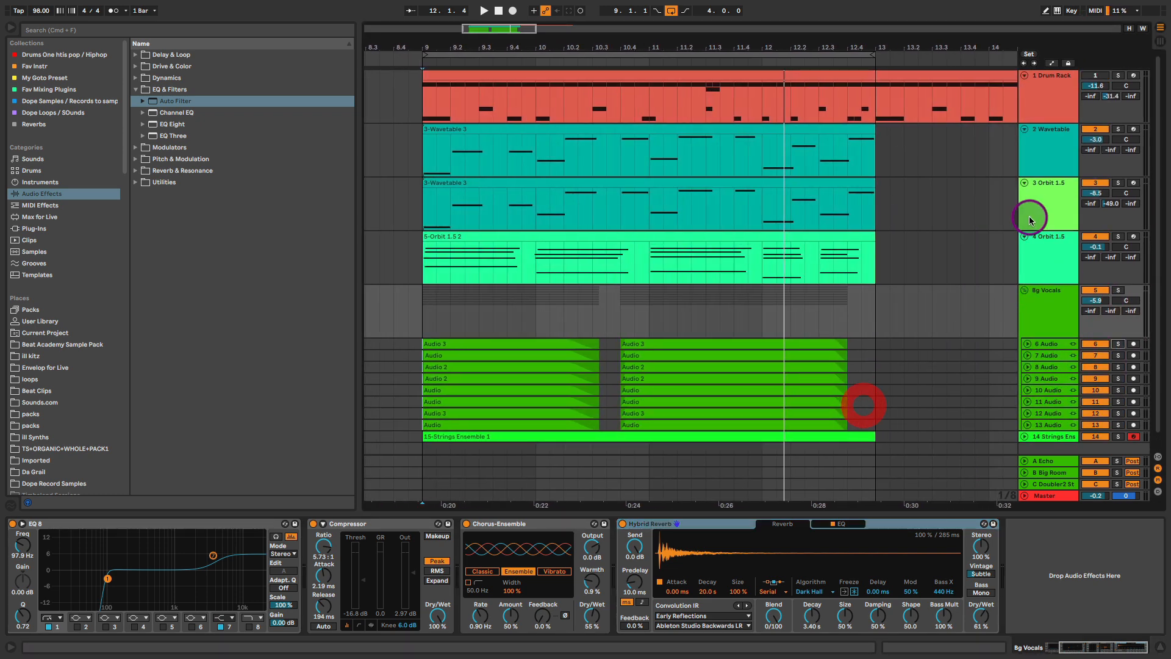
pyautogui.click(1062, 135)
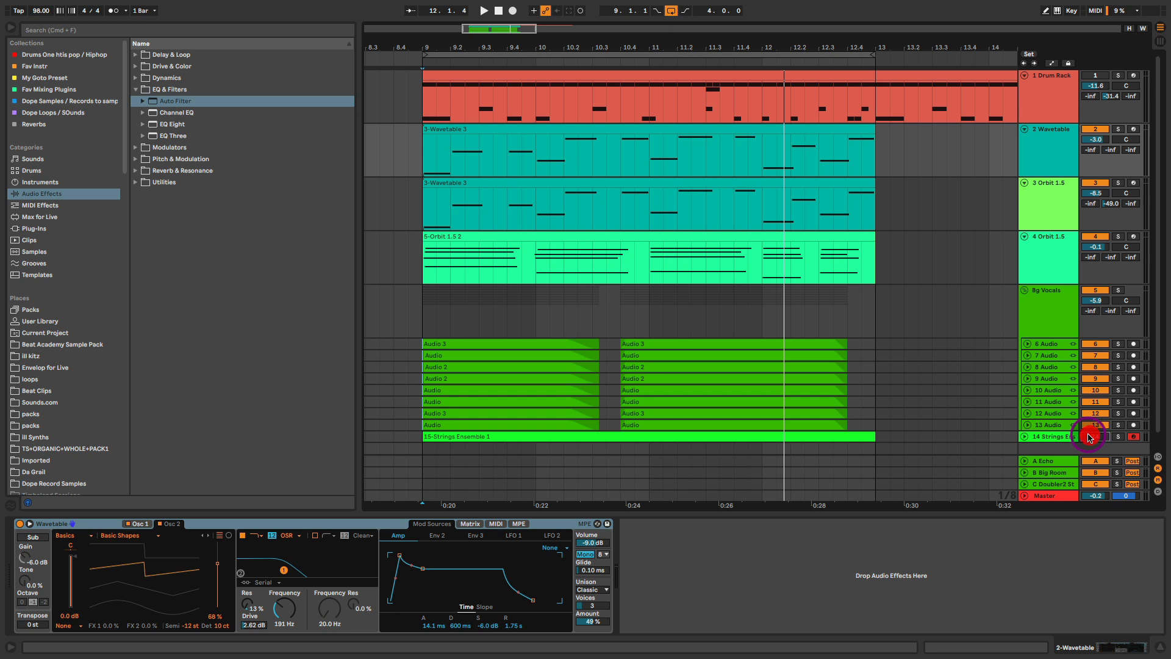
pyautogui.click(422, 306)
pyautogui.press('space')
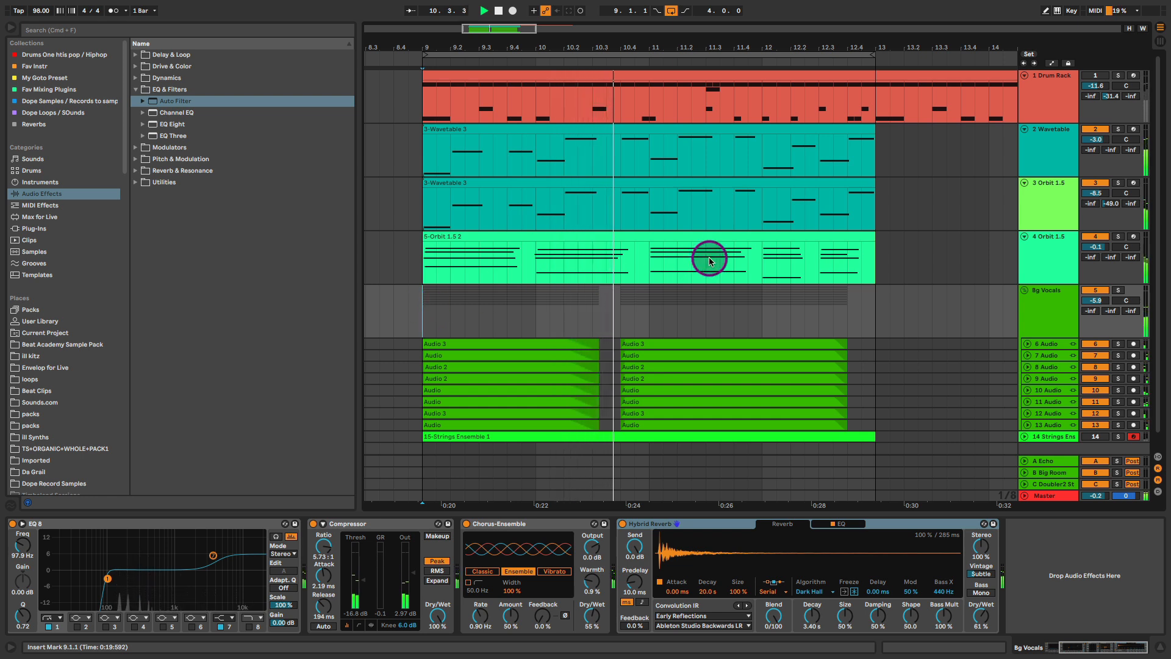
pyautogui.press('space')
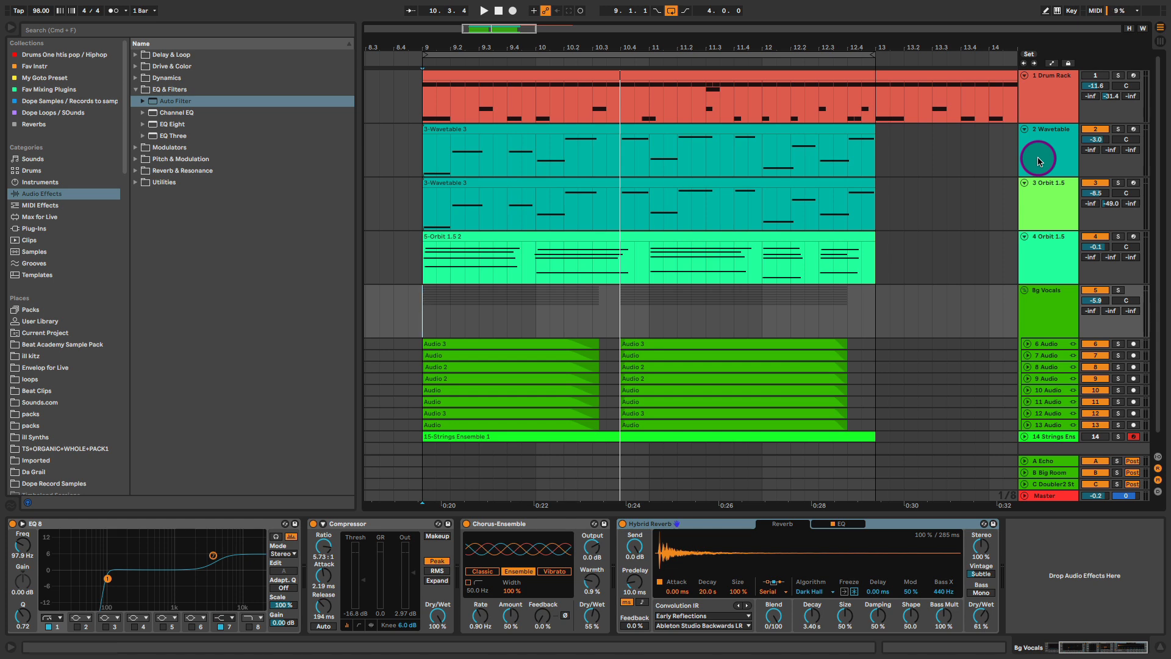
# - Insert a new audio track in Session view and place it after the Strings Ensemble track
pyautogui.press('Tab')
pyautogui.click(622, 30)
pyautogui.click(742, 83)
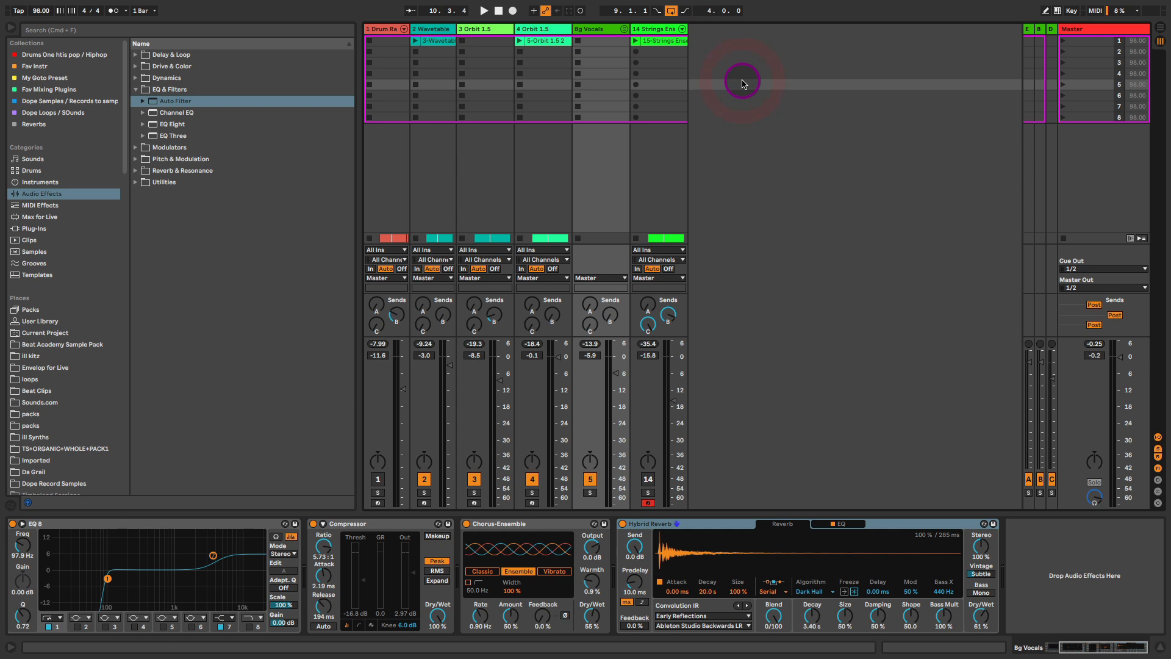
pyautogui.press('super+t')
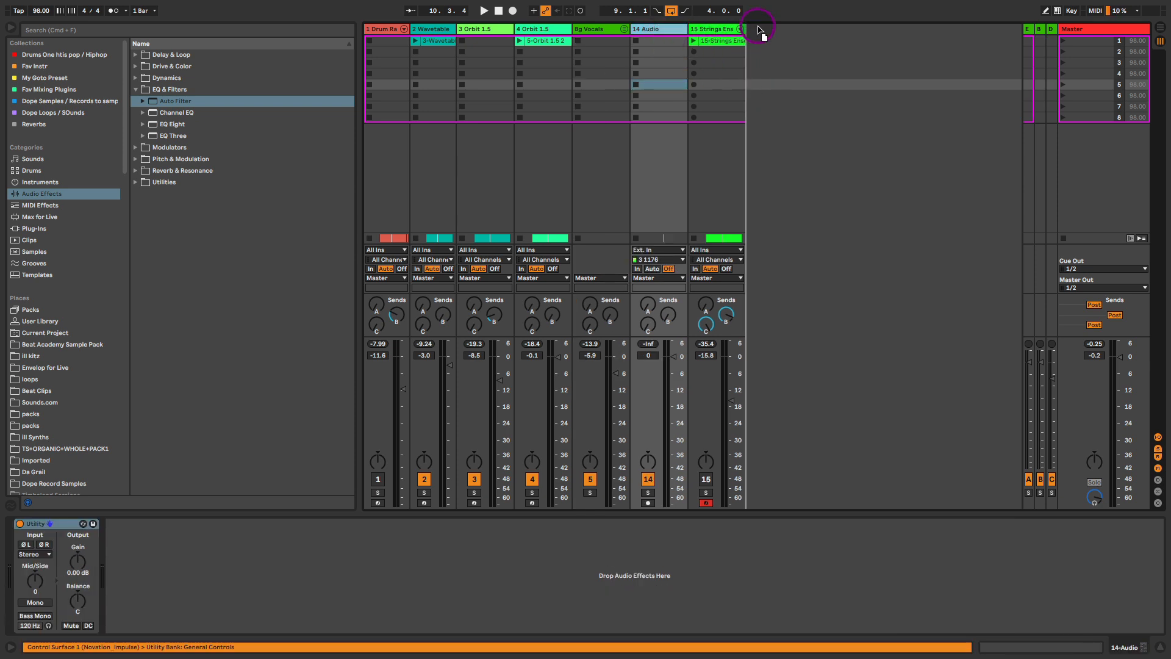
pyautogui.moveTo(758, 27); pyautogui.dragTo(758, 28)
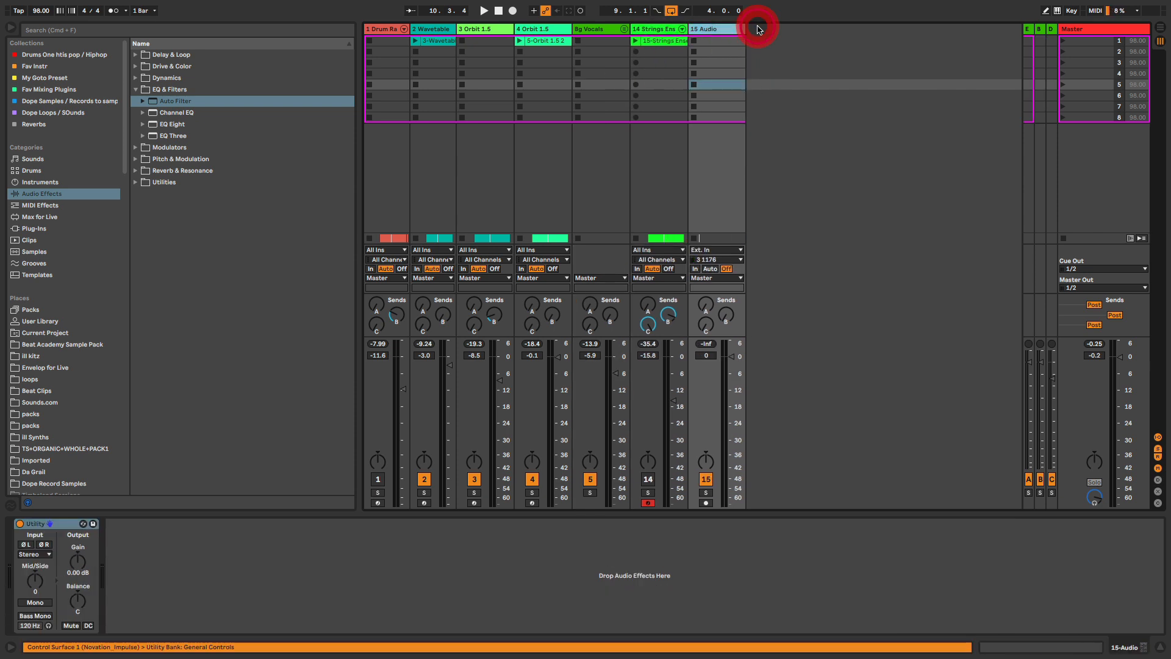
# - Set the new audio track's input to Resampling, arm it for recording and unfold it in the arrangement
pyautogui.click(733, 261)
pyautogui.click(734, 250)
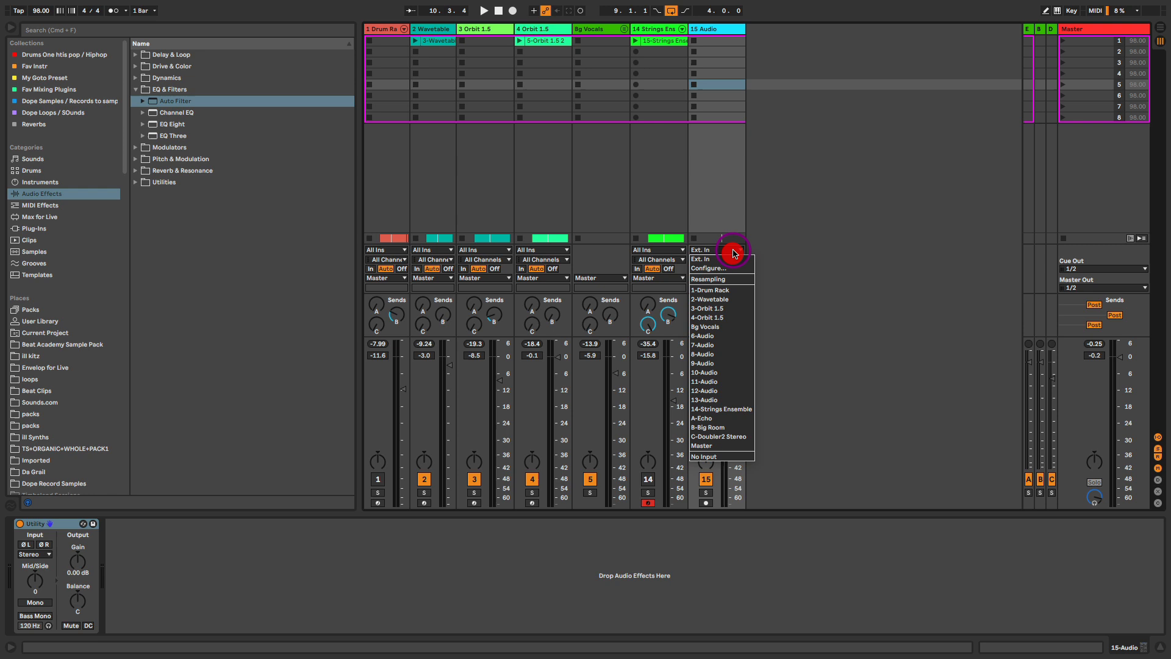
pyautogui.click(729, 279)
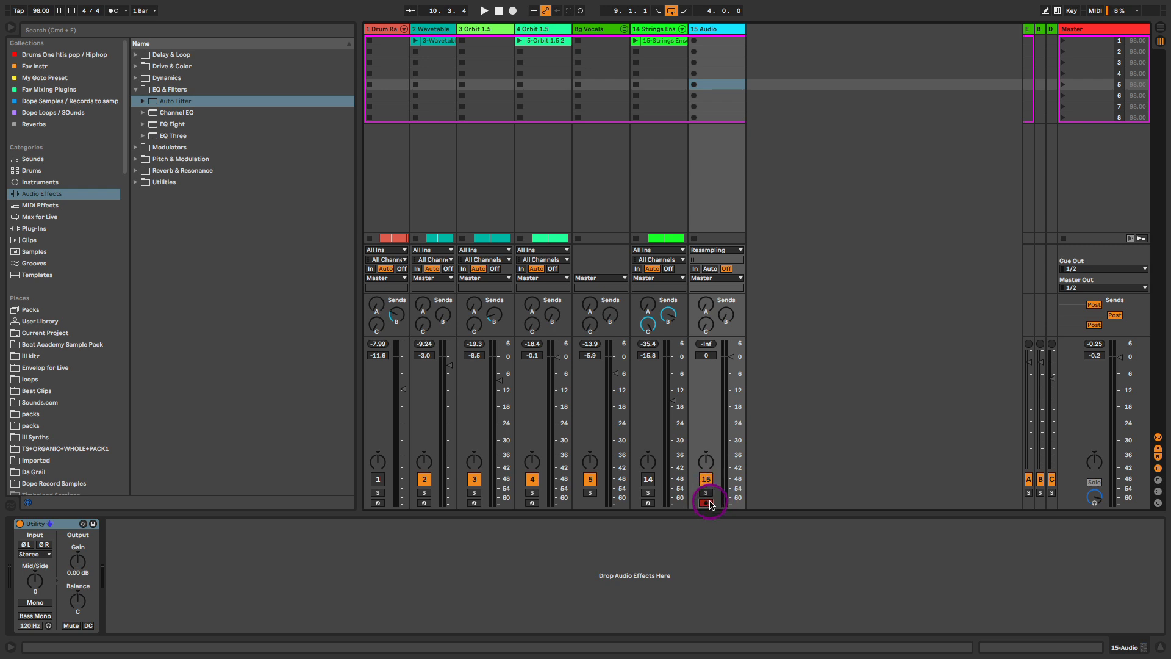
pyautogui.press('Tab')
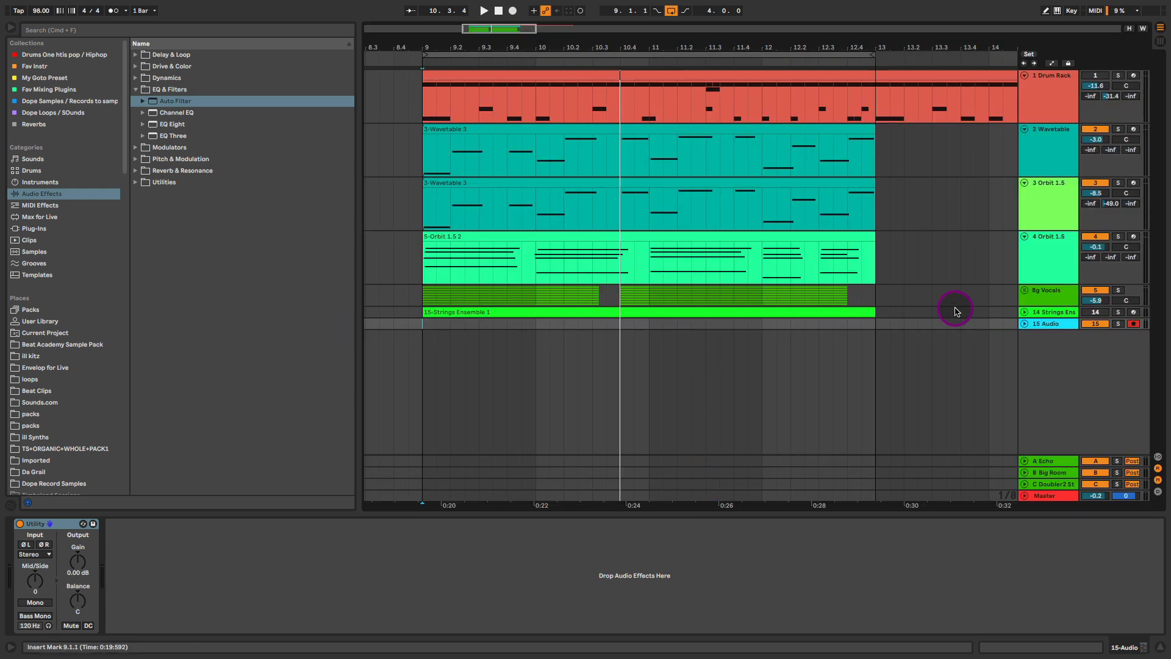
pyautogui.click(1025, 323)
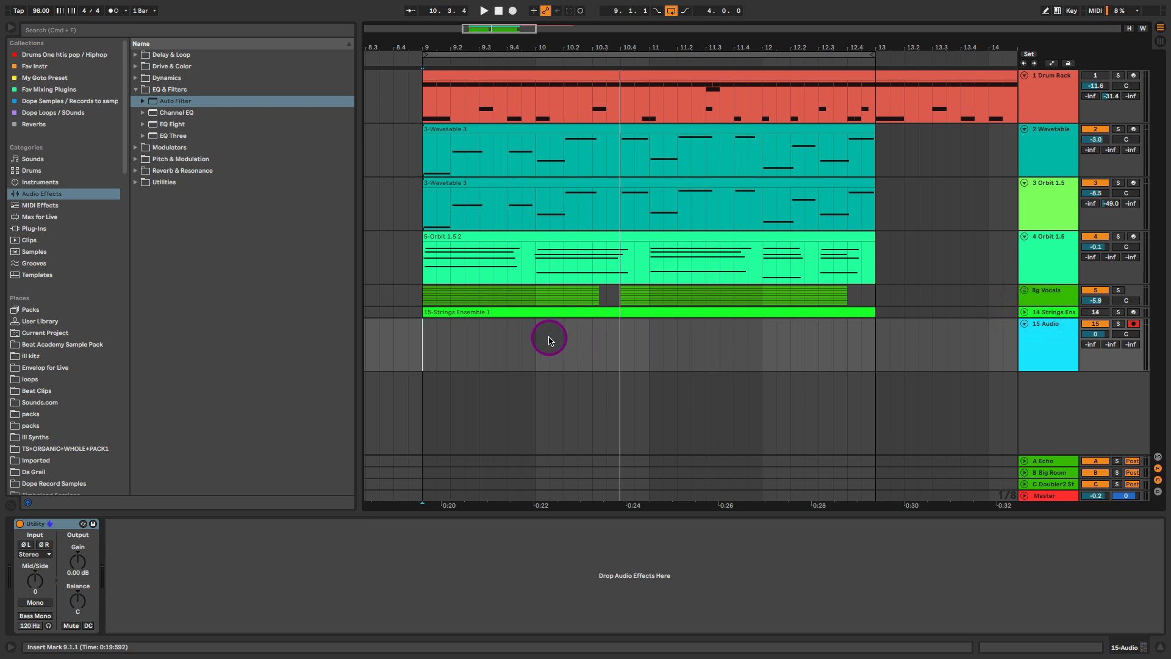
# - Record the full mix onto track 15 from bar 9 to just past bar 13 with the loop switched off, then disarm the track
pyautogui.press('F9')
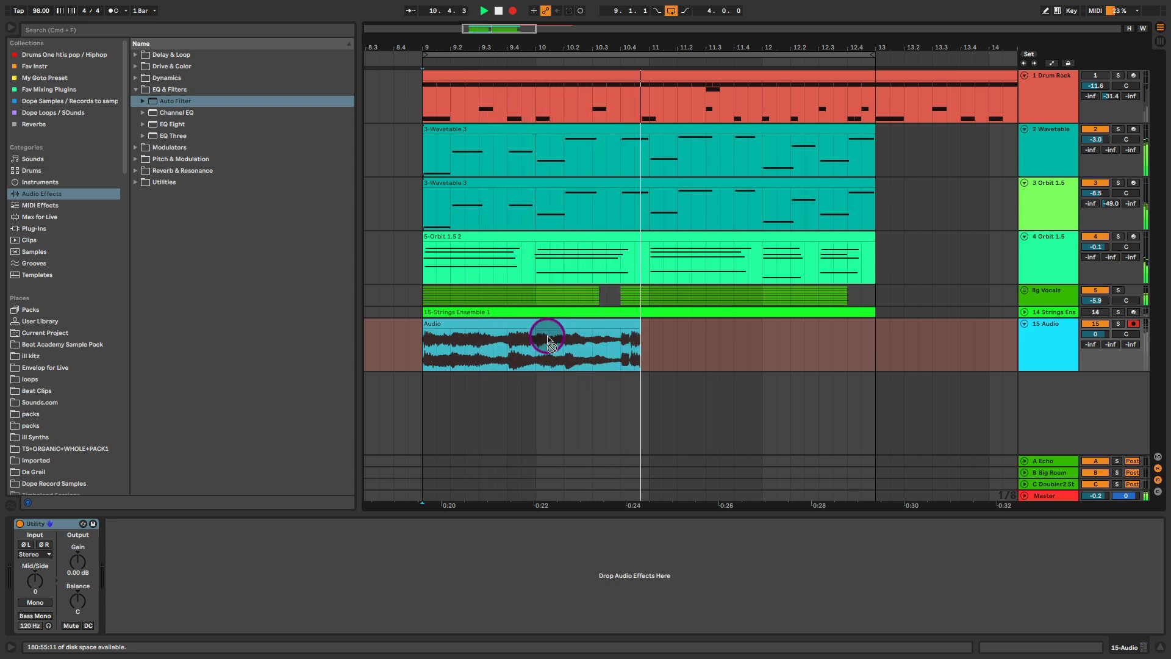
pyautogui.click(670, 10)
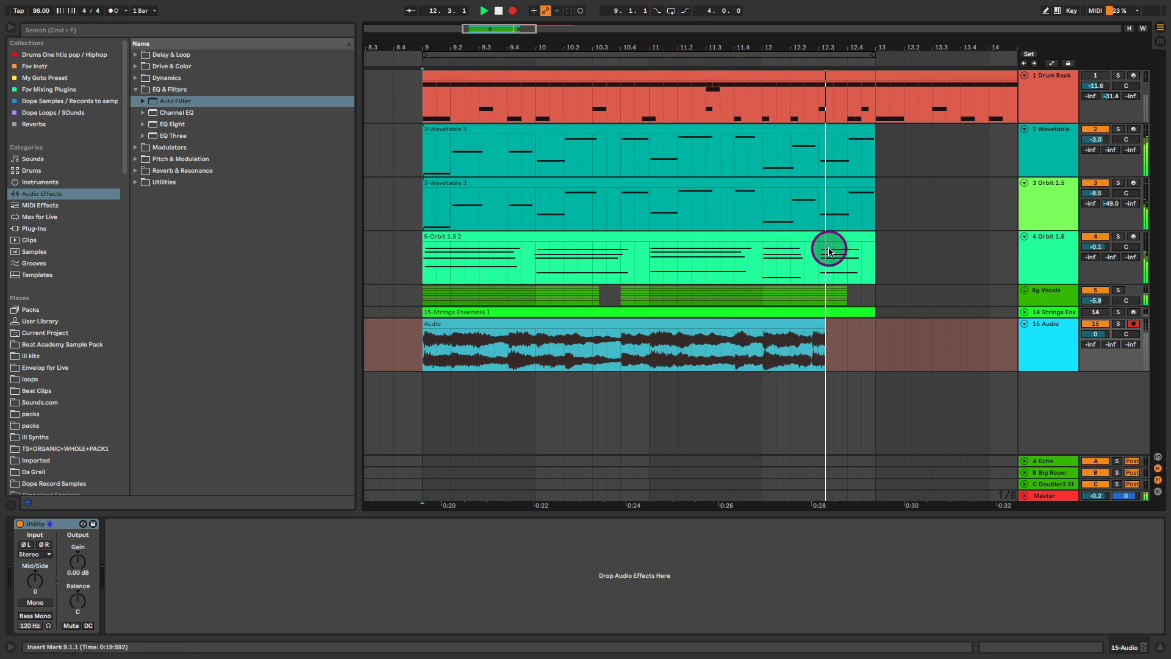
pyautogui.press('space')
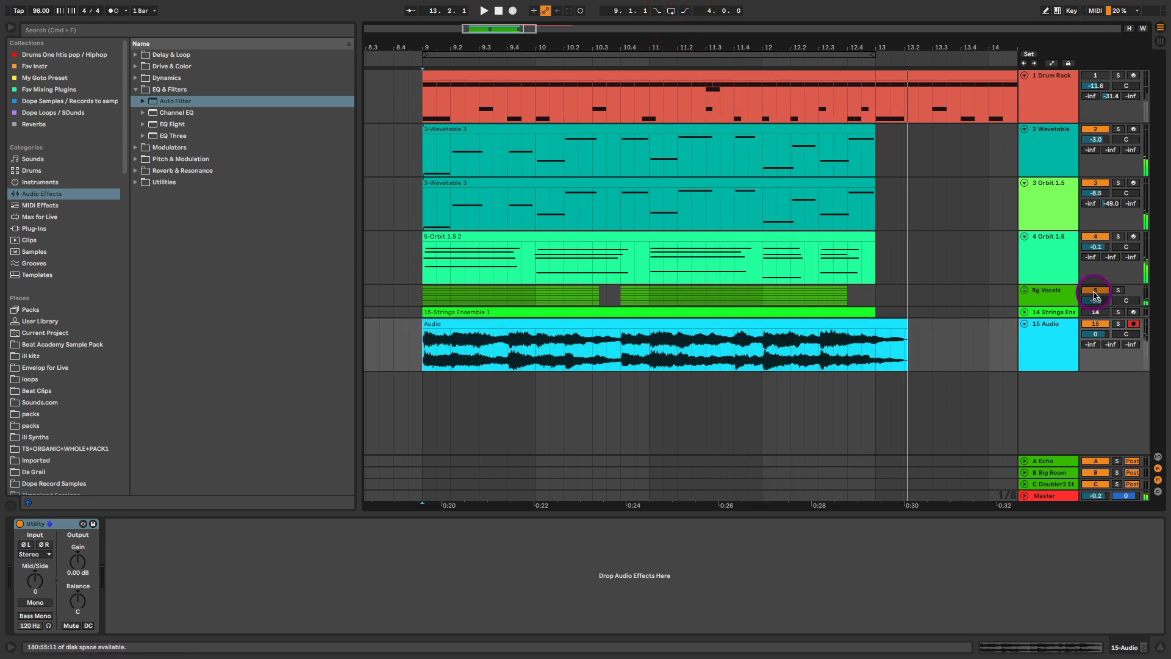
pyautogui.click(1136, 322)
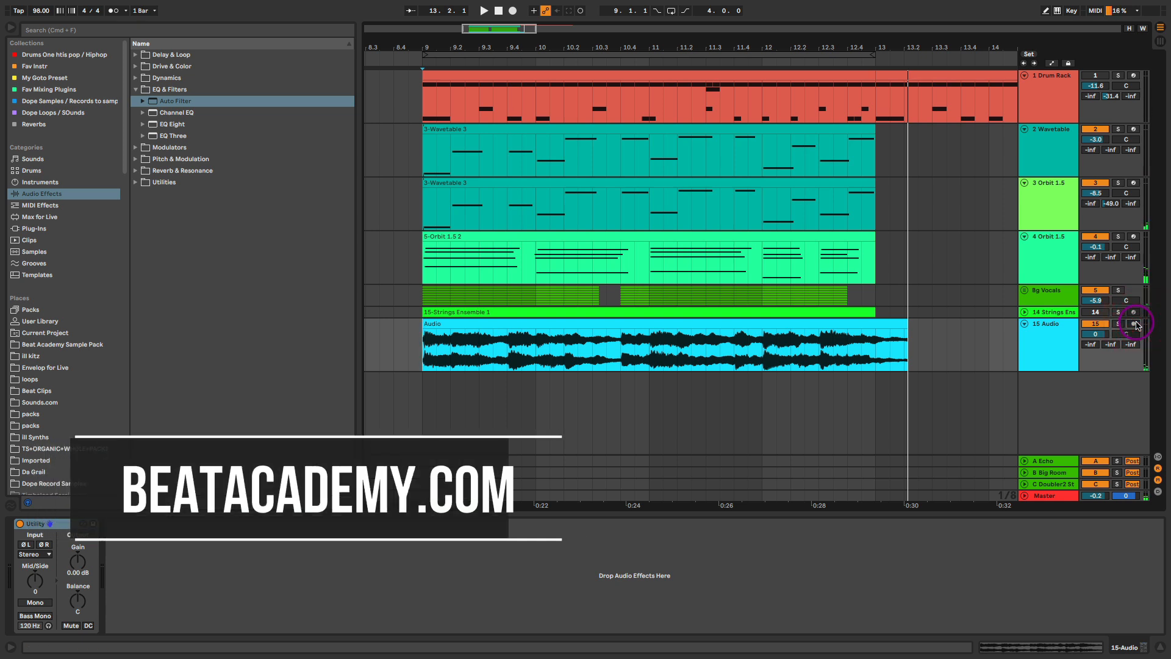
pyautogui.click(1059, 349)
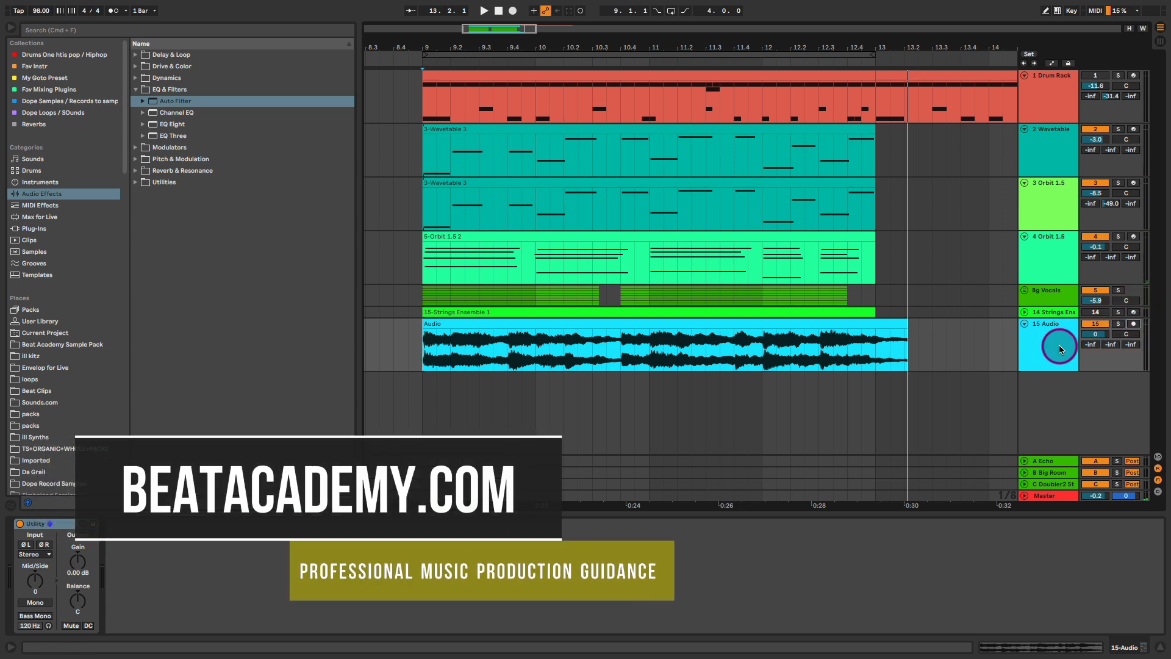
# - Solo the resampled audio track, play it from bar 9 and lower its volume to -4.3 dB
pyautogui.click(1119, 323)
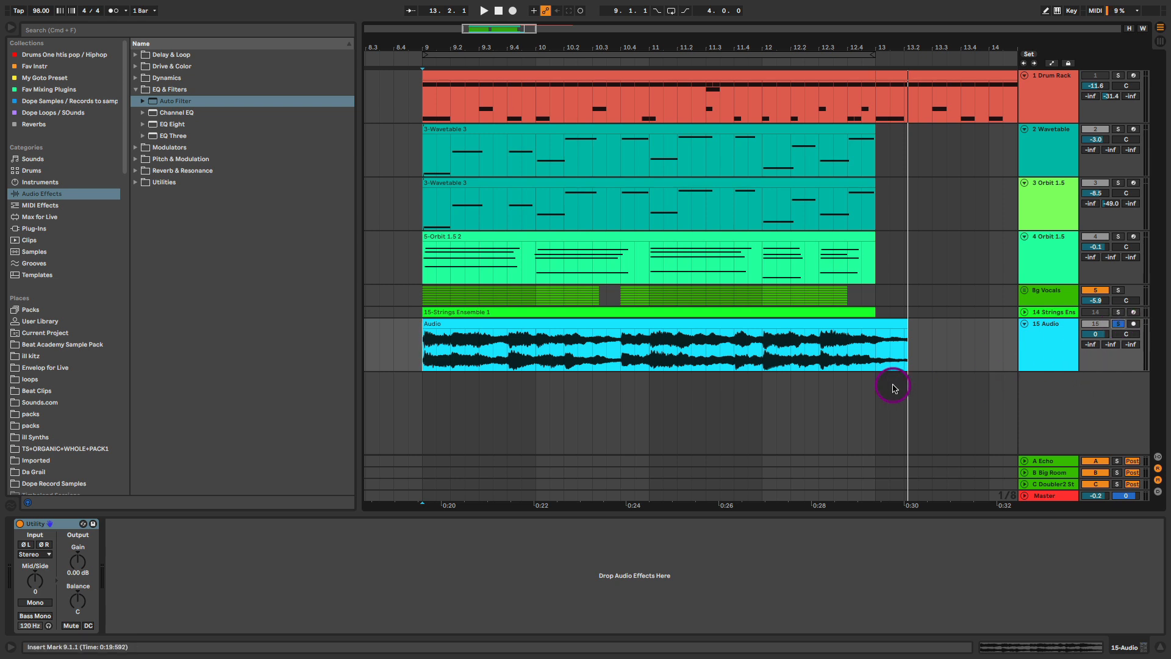
pyautogui.click(448, 326)
pyautogui.press('space')
pyautogui.press('Tab')
pyautogui.press('space')
pyautogui.moveTo(733, 356); pyautogui.dragTo(733, 368)
pyautogui.moveTo(645, 335); pyautogui.dragTo(645, 342)
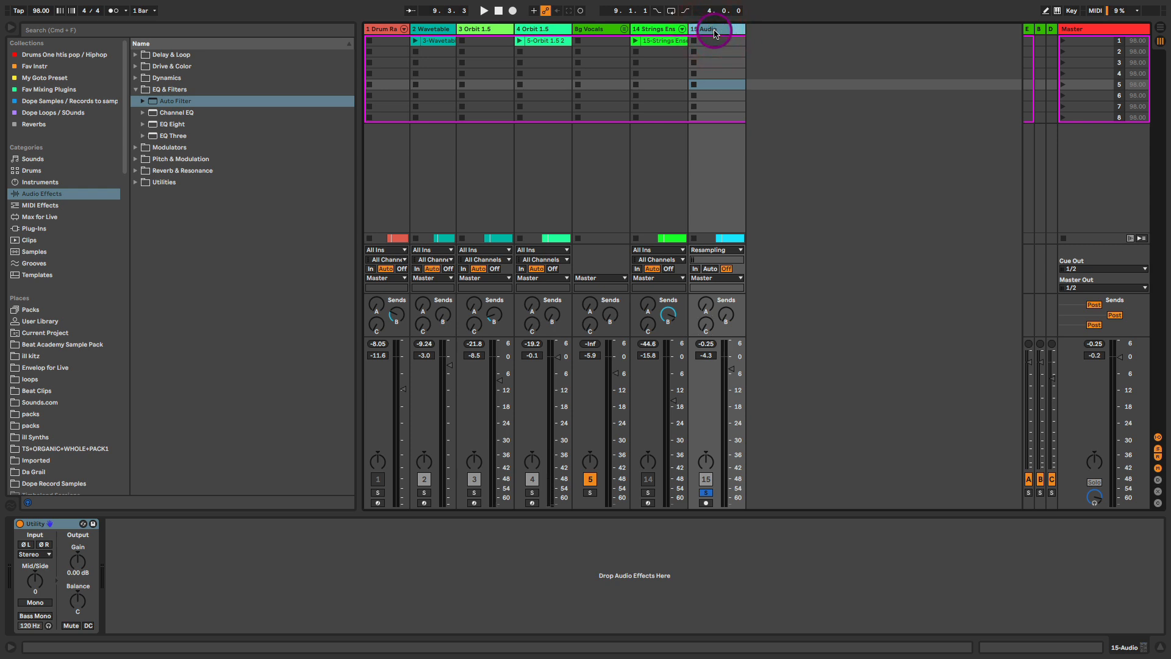
pyautogui.press('Tab')
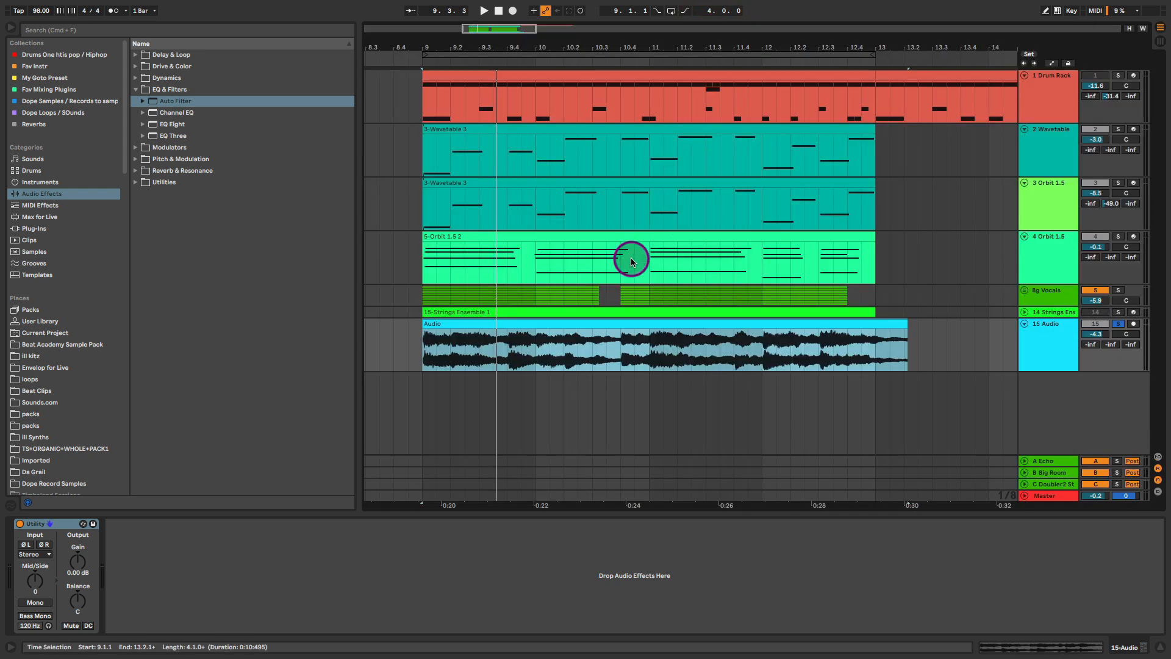
# - Transpose the resampled Audio clip up 12 semitones, play it and set its warp mode to Complex Pro
pyautogui.click(499, 323)
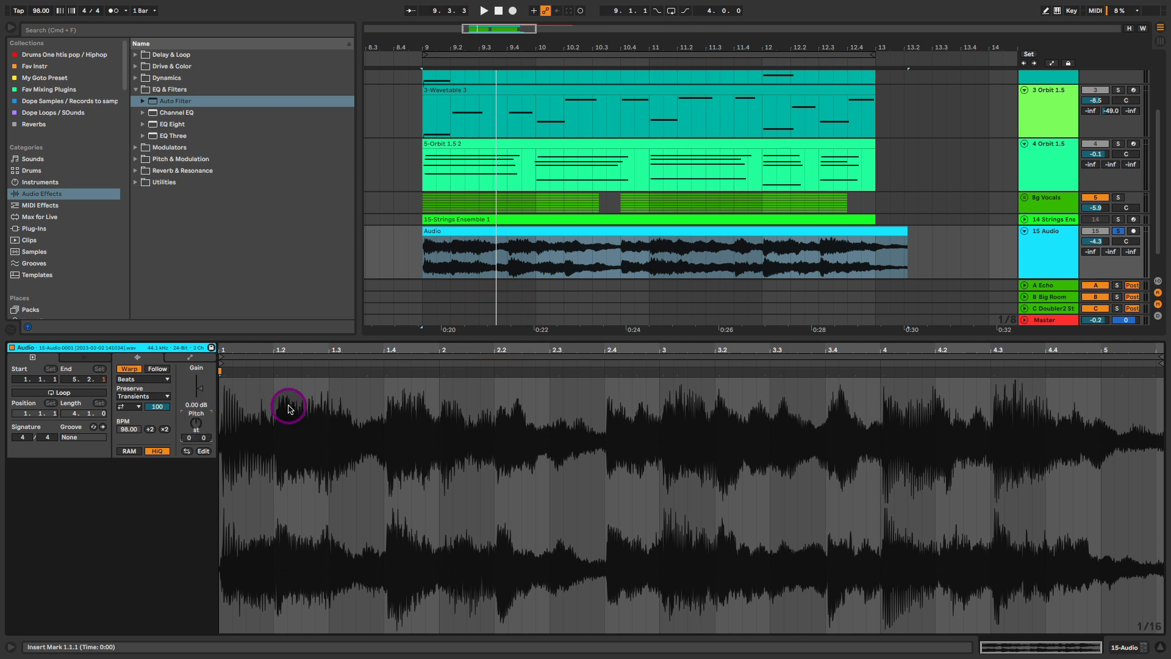
pyautogui.press('space')
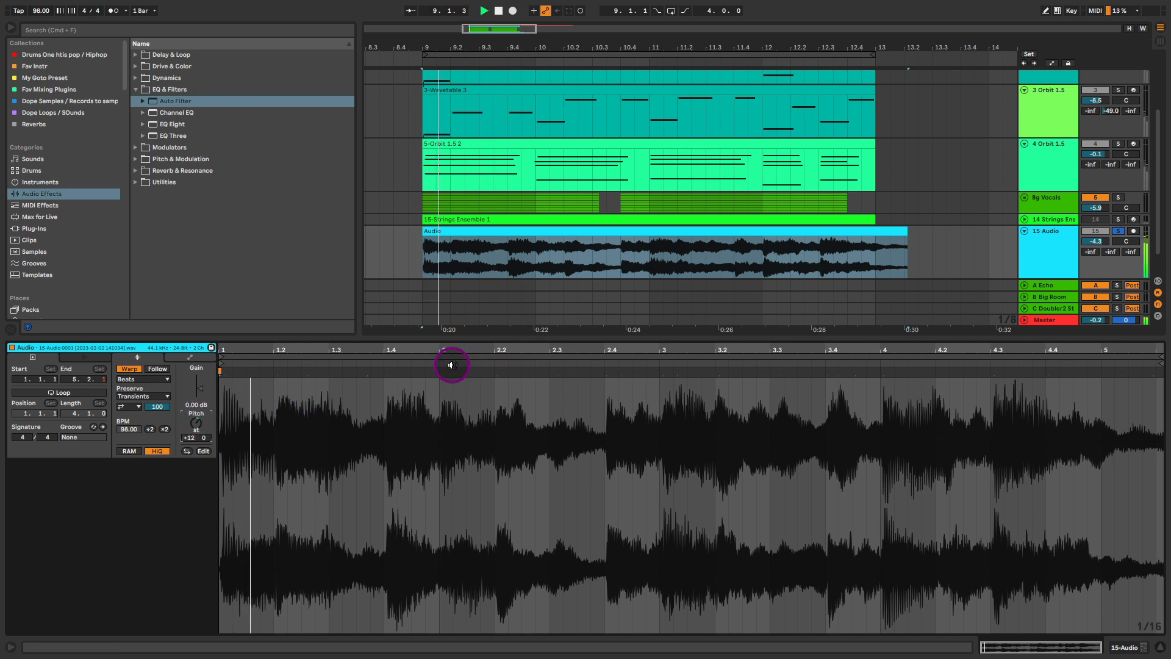
pyautogui.click(158, 382)
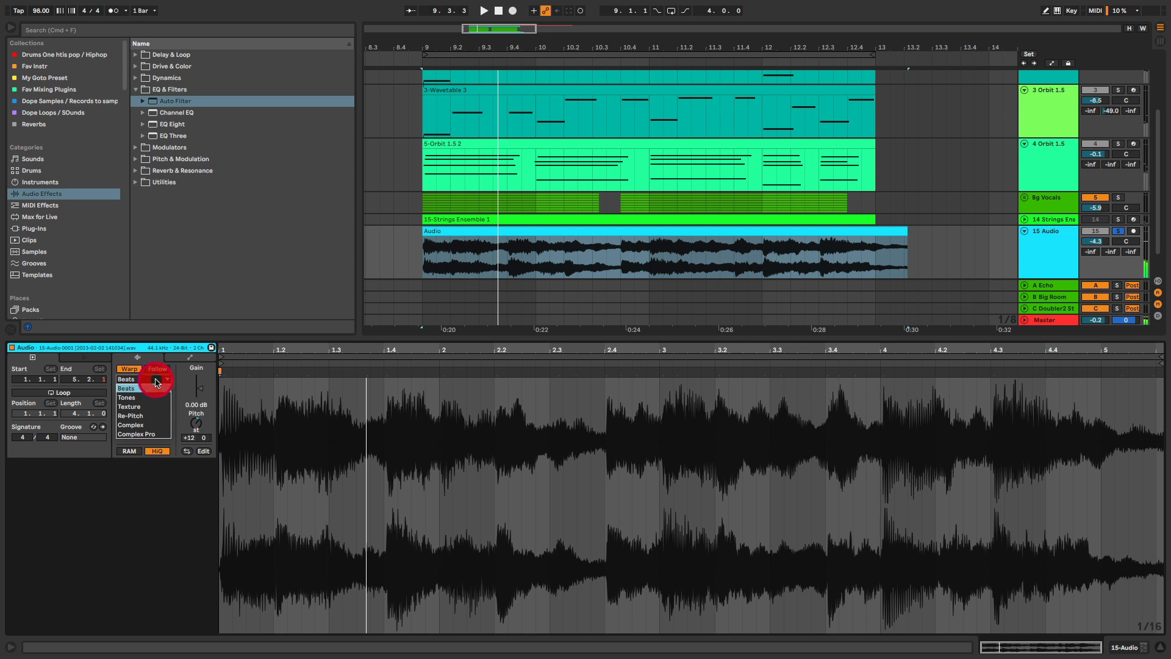
pyautogui.click(158, 436)
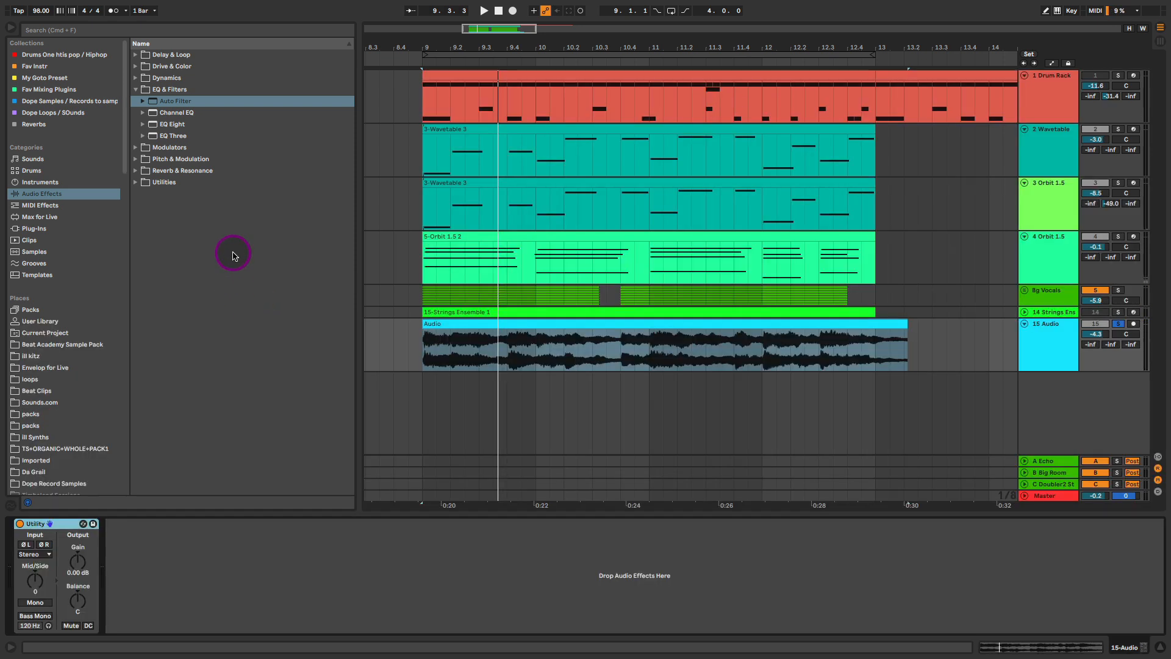
# - Add an EQ Eight before Utility on track 15 and set its band 1 low cut to 116 Hz during playback
pyautogui.press('space')
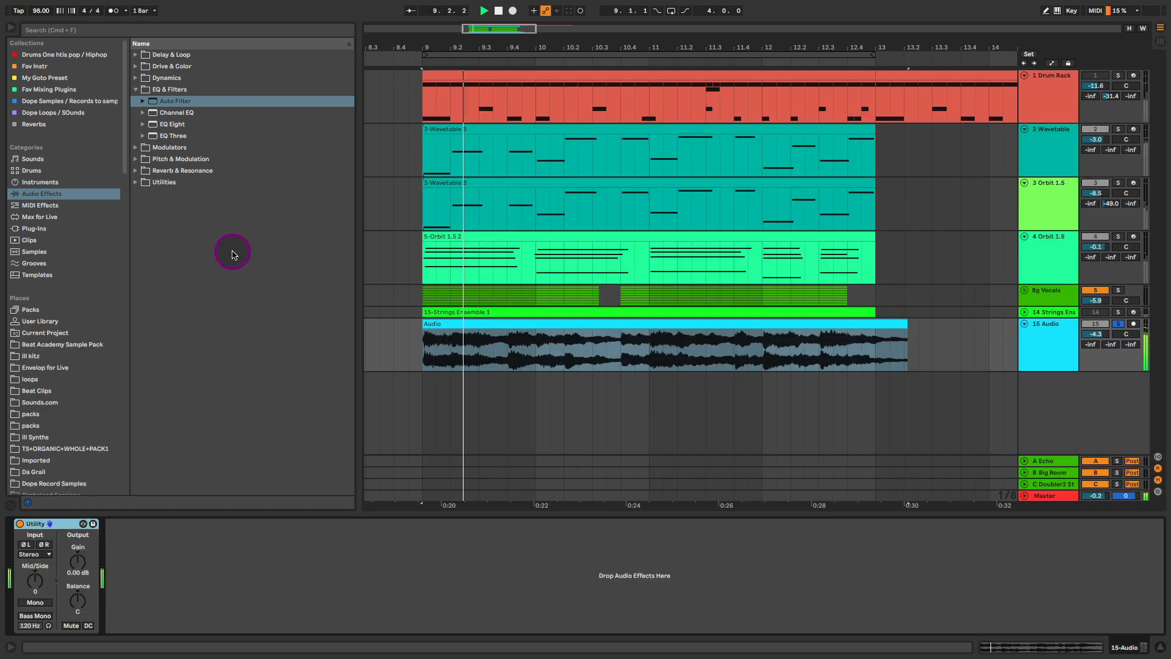
pyautogui.click(169, 130)
pyautogui.moveTo(170, 129); pyautogui.dragTo(128, 589)
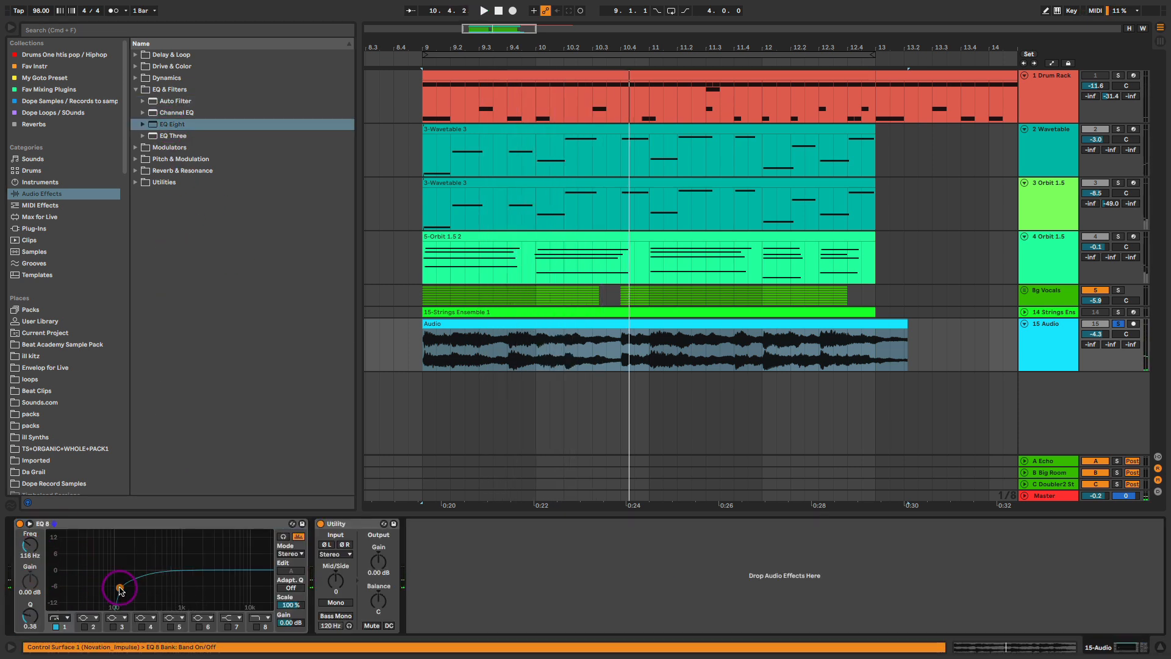
# - Add a Reverb between the EQ Eight and Utility on track 15 and set its Dry/Wet to 56% while playing
pyautogui.click(136, 89)
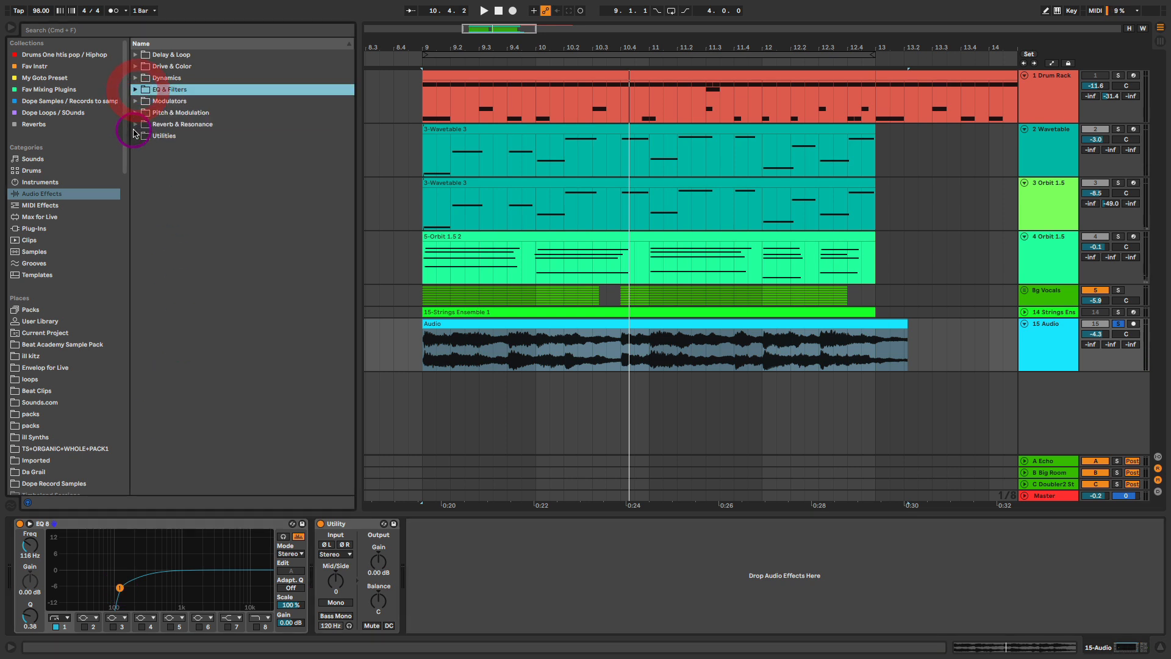
pyautogui.click(135, 125)
pyautogui.click(137, 170)
pyautogui.moveTo(330, 523); pyautogui.dragTo(318, 540)
pyautogui.press('space')
pyautogui.moveTo(609, 615); pyautogui.dragTo(608, 610)
# - Unsolo track 15, lower its volume to -8.0 dB and reactivate the Drum Rack track in the mixer
pyautogui.press('Tab')
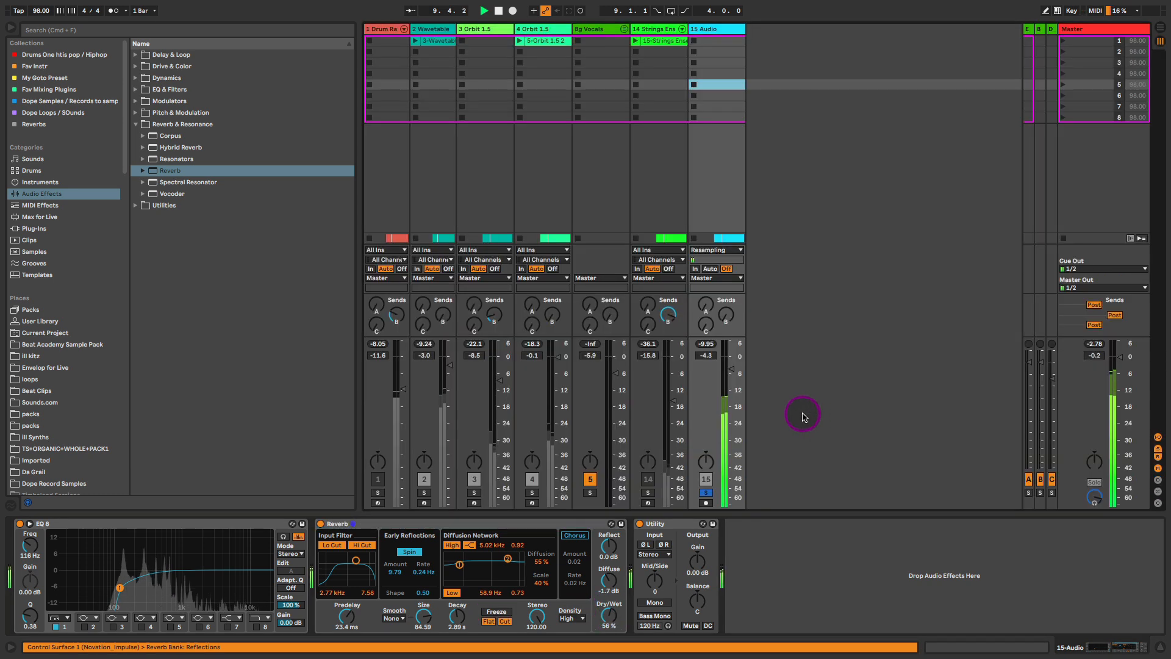
pyautogui.click(706, 492)
pyautogui.moveTo(732, 370); pyautogui.dragTo(735, 384)
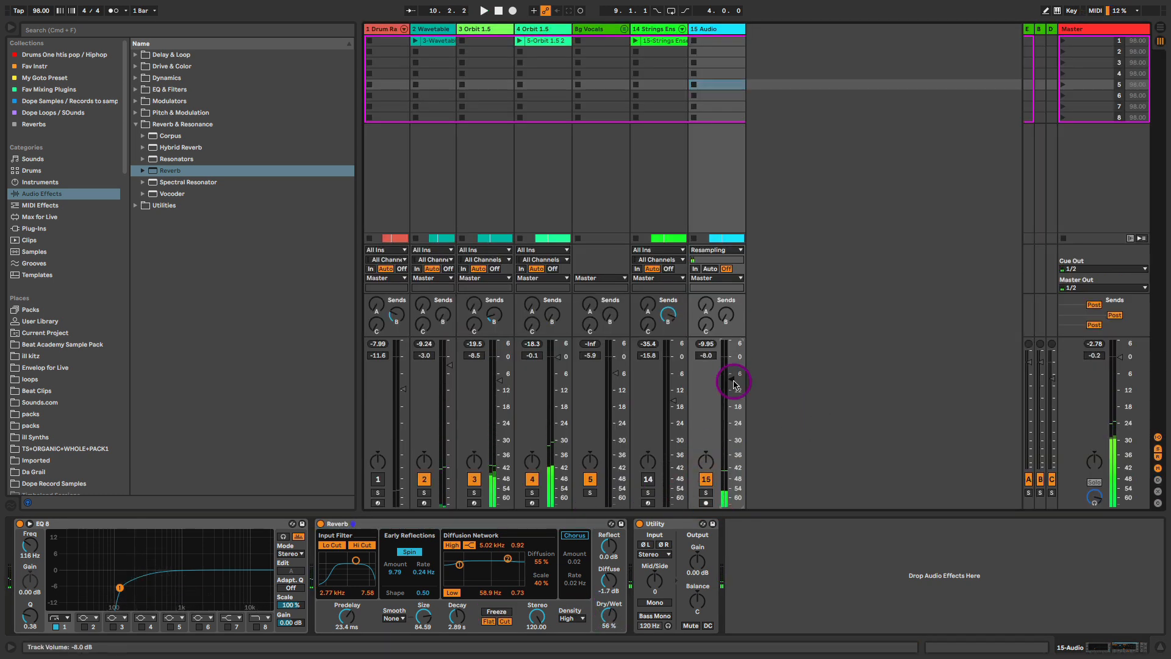
pyautogui.click(377, 478)
# - Play the full mix, fade the resampled track down to silence for comparison and settle its volume at -10.5 dB
pyautogui.press('space')
pyautogui.moveTo(732, 384); pyautogui.dragTo(732, 413)
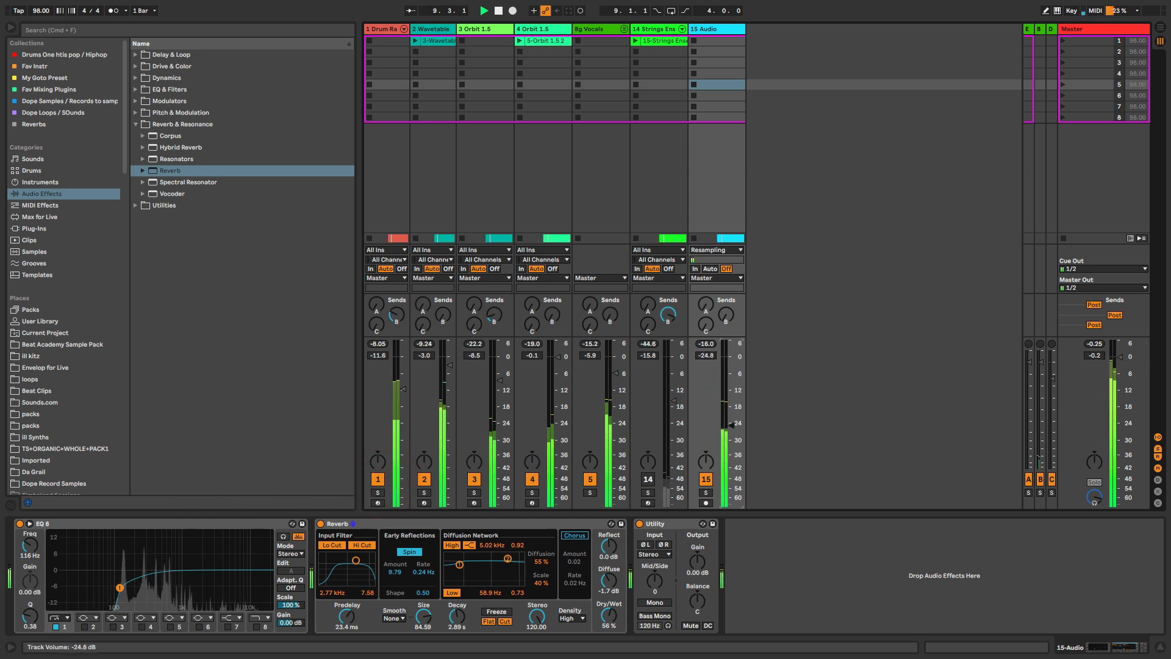
pyautogui.moveTo(732, 480)
pyautogui.mouseDown()
pyautogui.moveTo(732, 381)
pyautogui.moveTo(732, 500)
pyautogui.mouseUp()
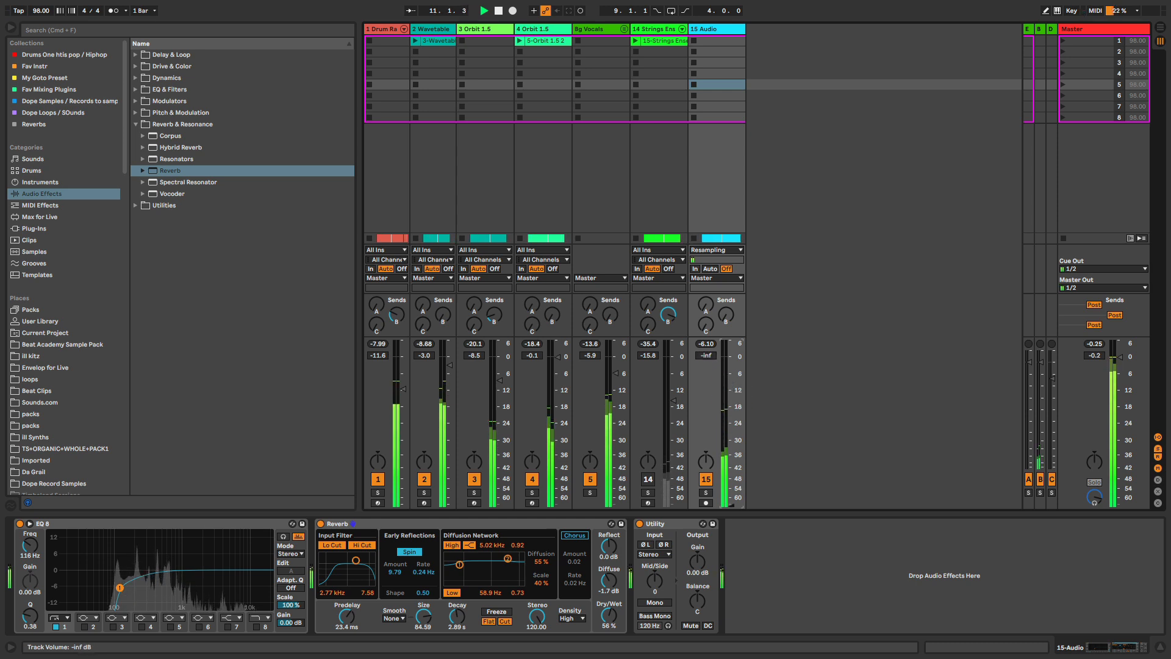
pyautogui.moveTo(732, 378)
pyautogui.mouseDown()
pyautogui.moveTo(731, 366)
pyautogui.moveTo(732, 390)
pyautogui.mouseUp()
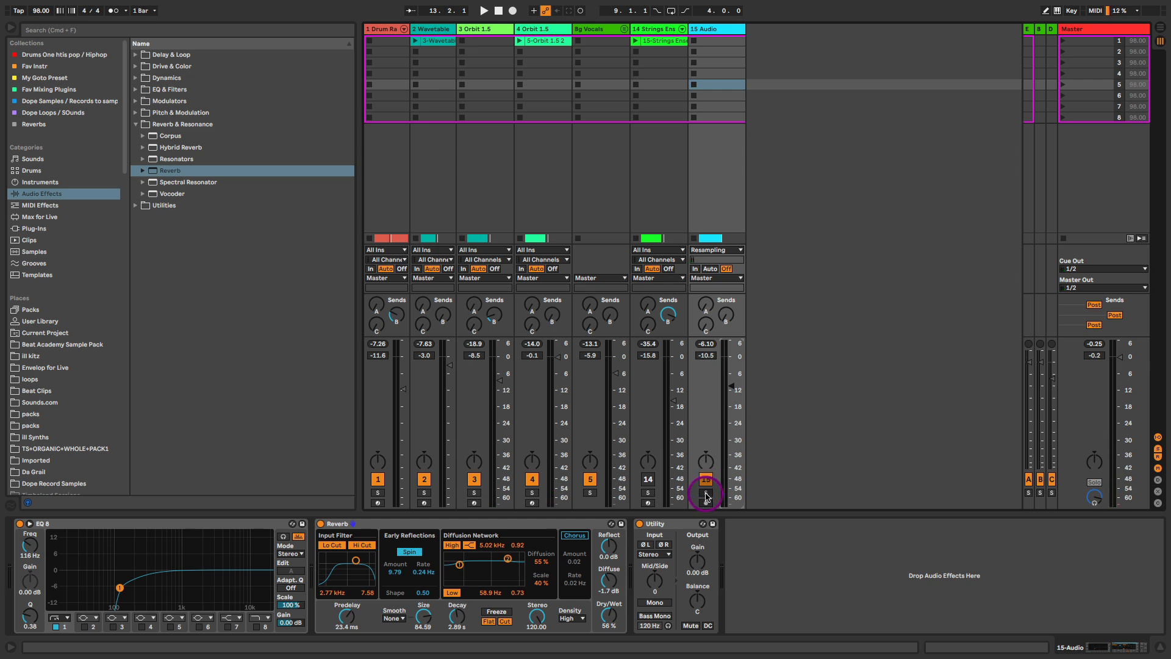
# - Solo the resampled track, set its Audio clip's transposition to -12 semitones, play it and return to the clip's pitch setting
pyautogui.press('Tab')
pyautogui.hscroll(3, 700, 361)
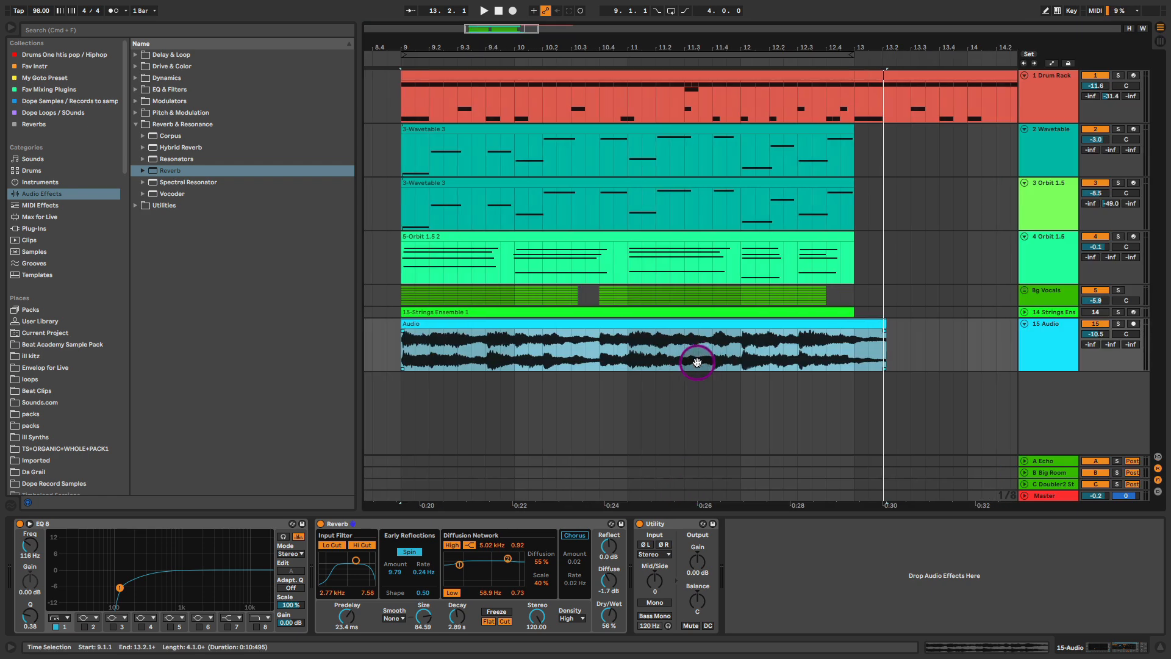
pyautogui.click(1118, 323)
pyautogui.doubleClick(792, 324)
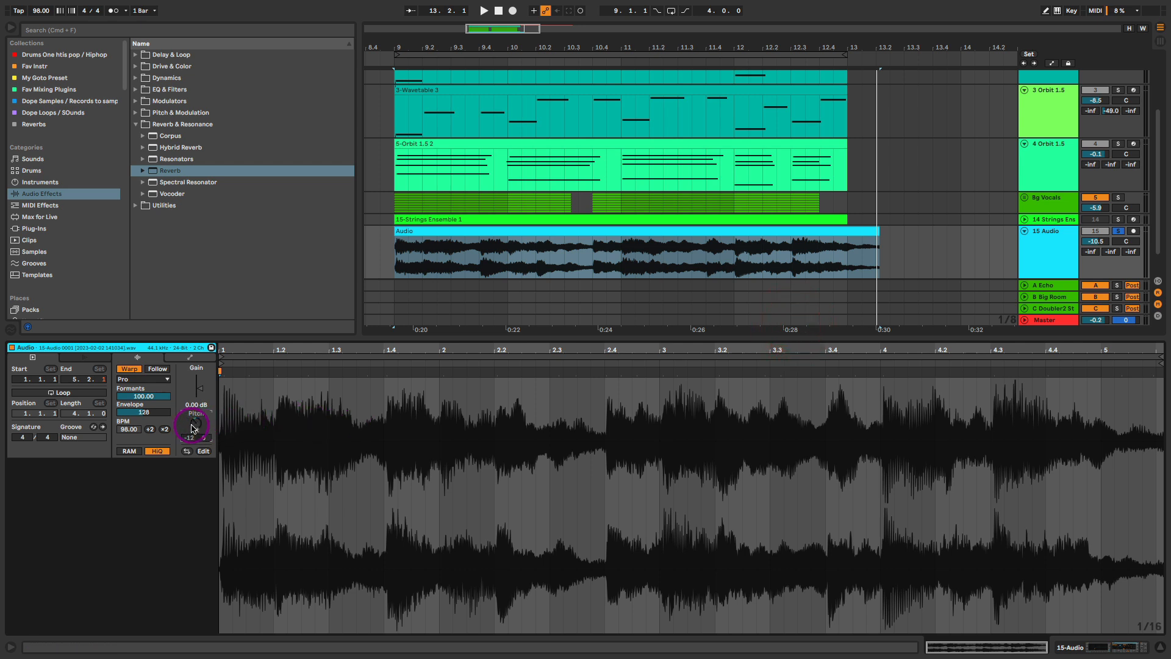
pyautogui.press('space')
pyautogui.hotkey('shift', 'Tab')
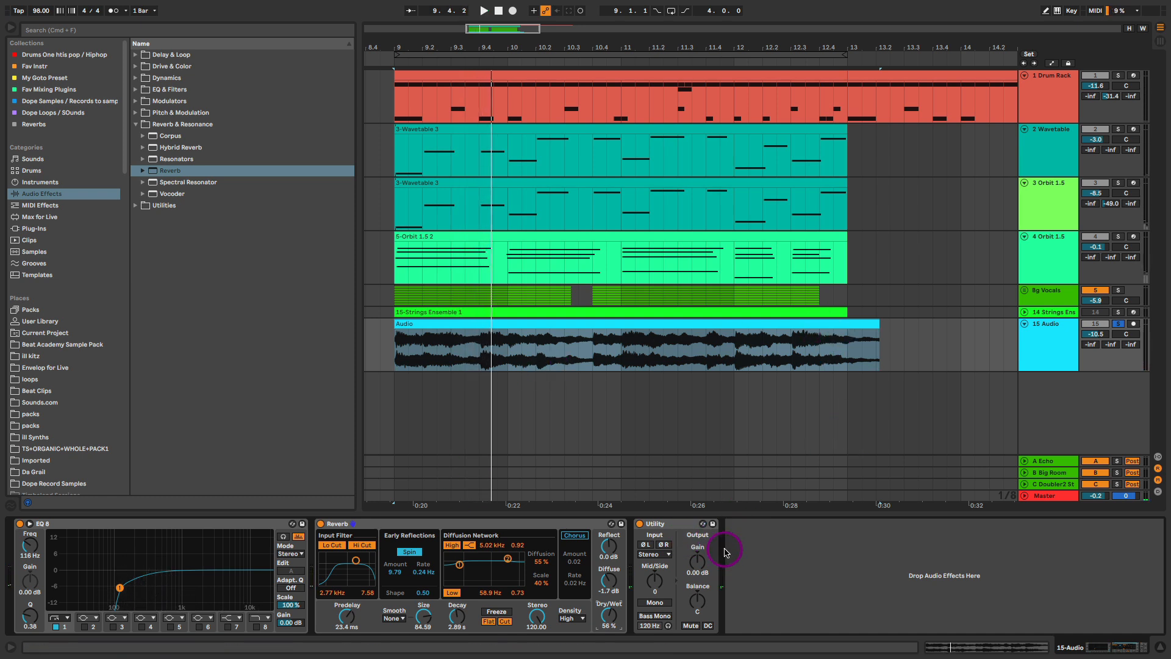
pyautogui.doubleClick(607, 324)
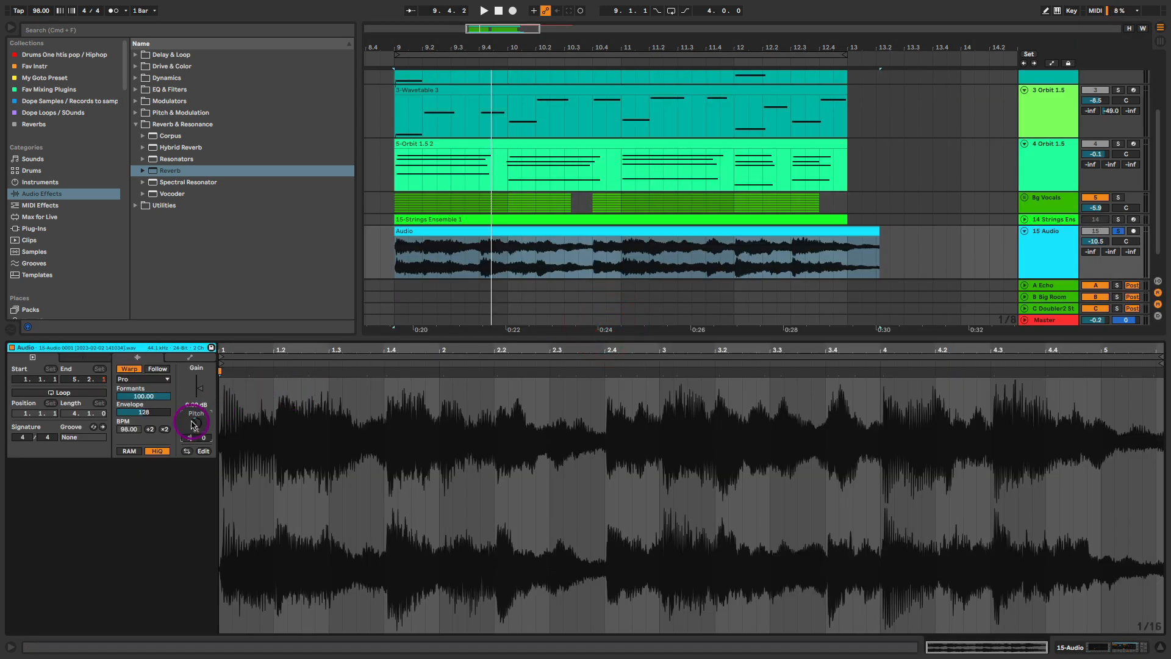
pyautogui.hotkey('shift', 'Tab')
# - Split the resampled Audio clip at bar 11 and copy its first two-bar half to bar 15
pyautogui.moveTo(825, 47); pyautogui.dragTo(677, 33)
pyautogui.click(577, 346)
pyautogui.press('super+e')
pyautogui.click(486, 322)
pyautogui.moveTo(485, 322); pyautogui.dragTo(805, 332)
# - Reverse the copied Audio clip at bar 15 and play it through to bar 17
pyautogui.click(831, 329)
pyautogui.press('r')
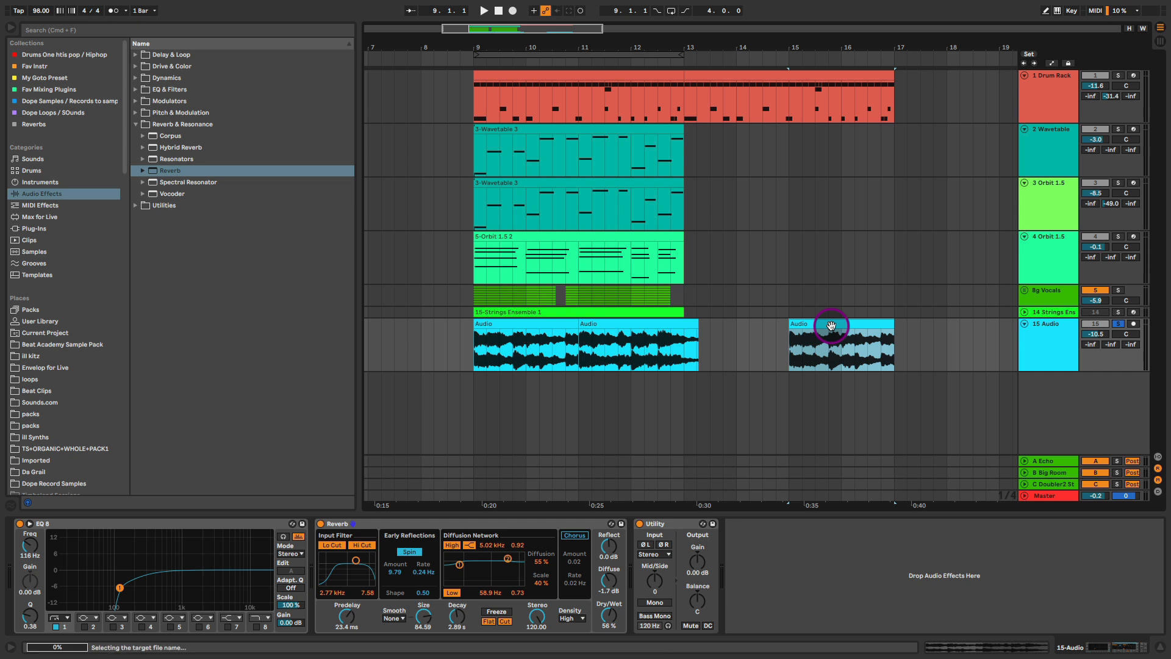
pyautogui.press('space')
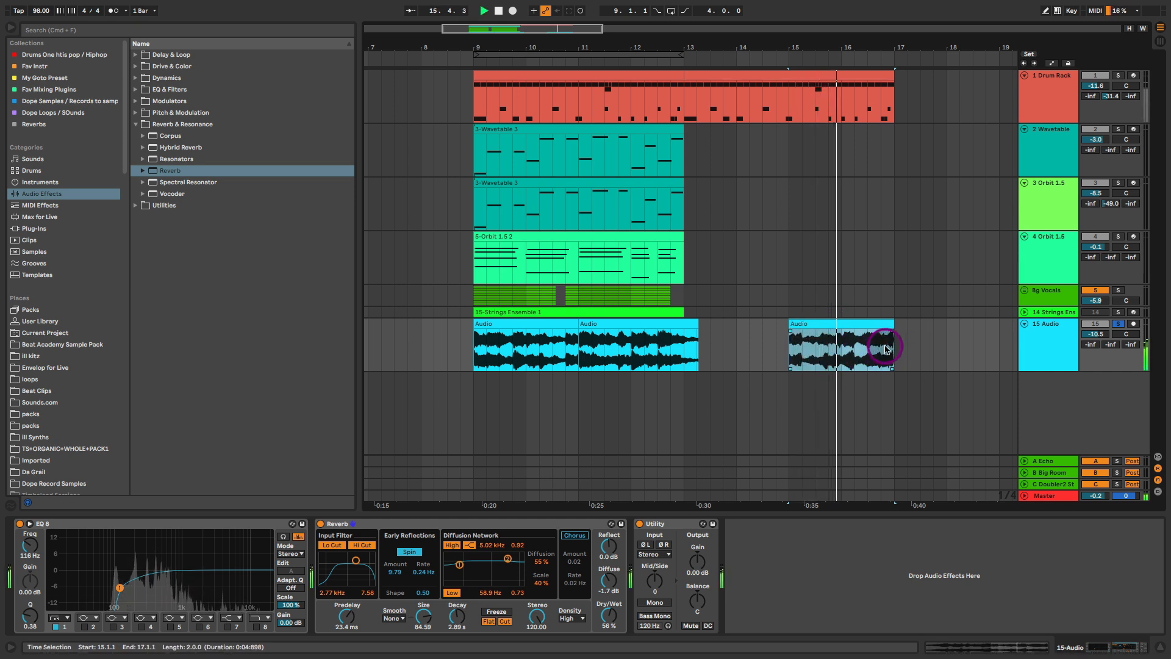
pyautogui.moveTo(921, 50); pyautogui.dragTo(785, 53)
pyautogui.press('space')
# - Replay the reversed clip from bar 15 with the Drum Rack track soloed alongside it
pyautogui.click(741, 323)
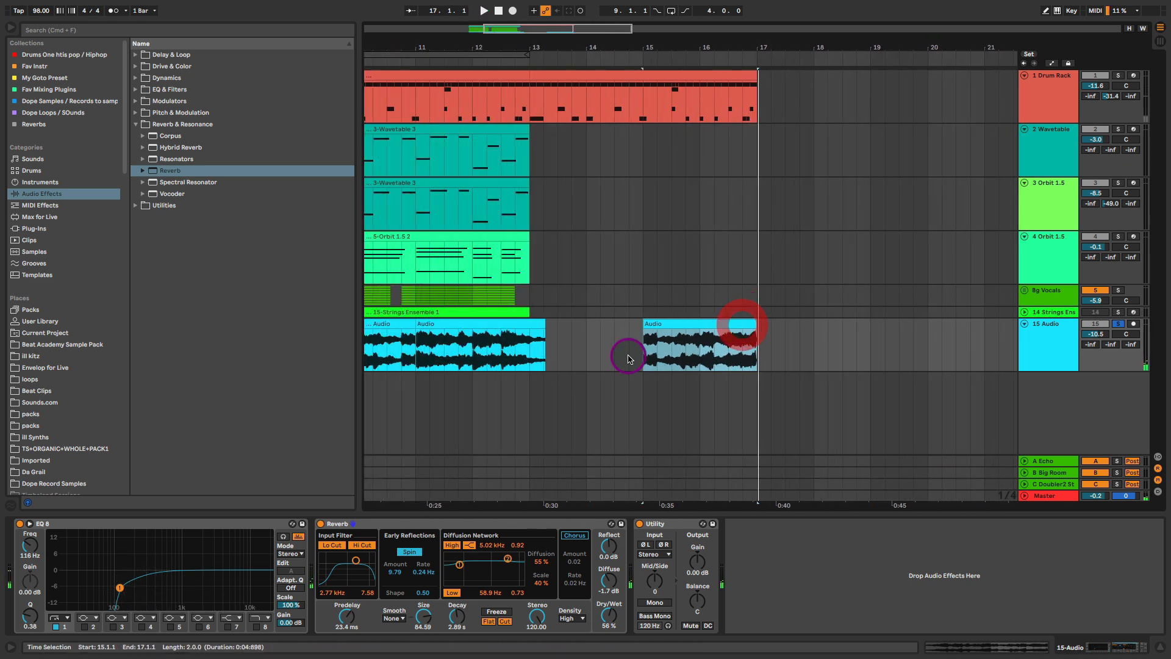
pyautogui.click(692, 325)
pyautogui.press('space')
pyautogui.click(650, 333)
pyautogui.click(1118, 75)
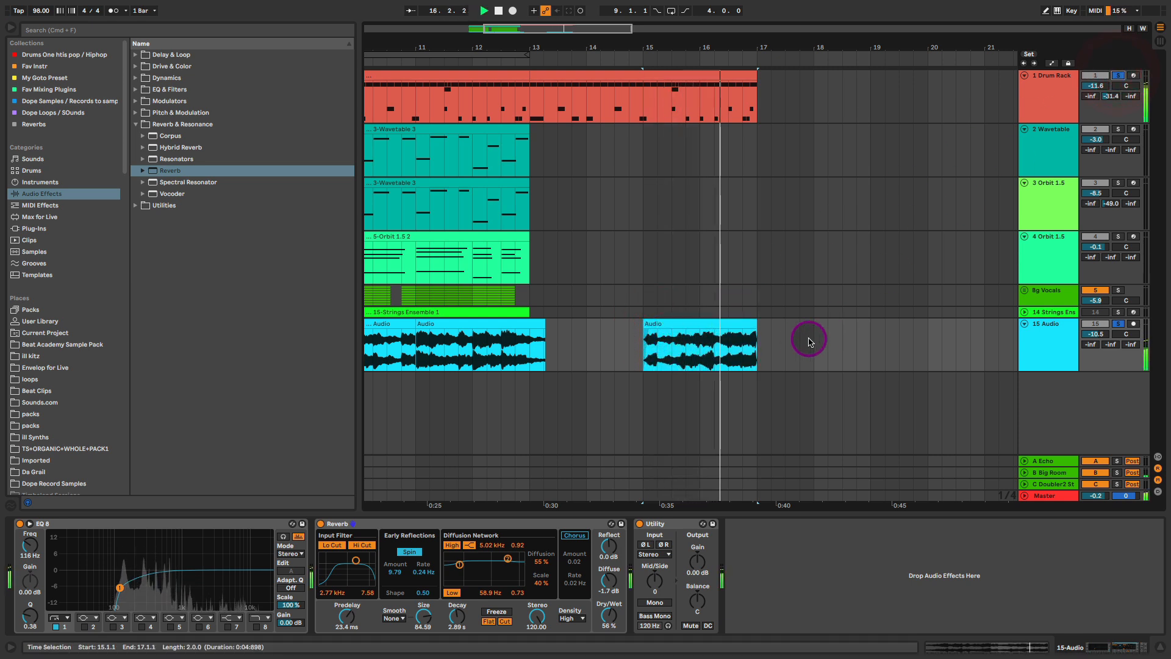